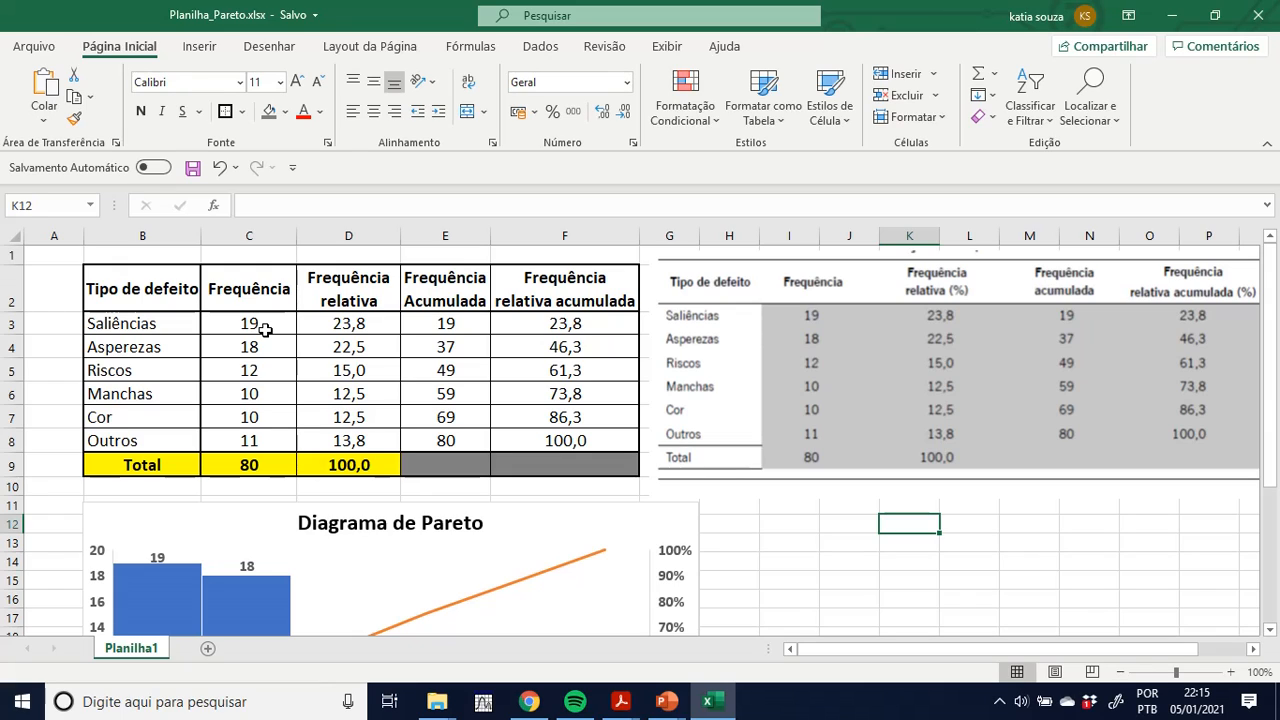
# - Review the defect frequencies in C3:C8 and the relative frequency formula for Saliências
pyautogui.click(256, 325)
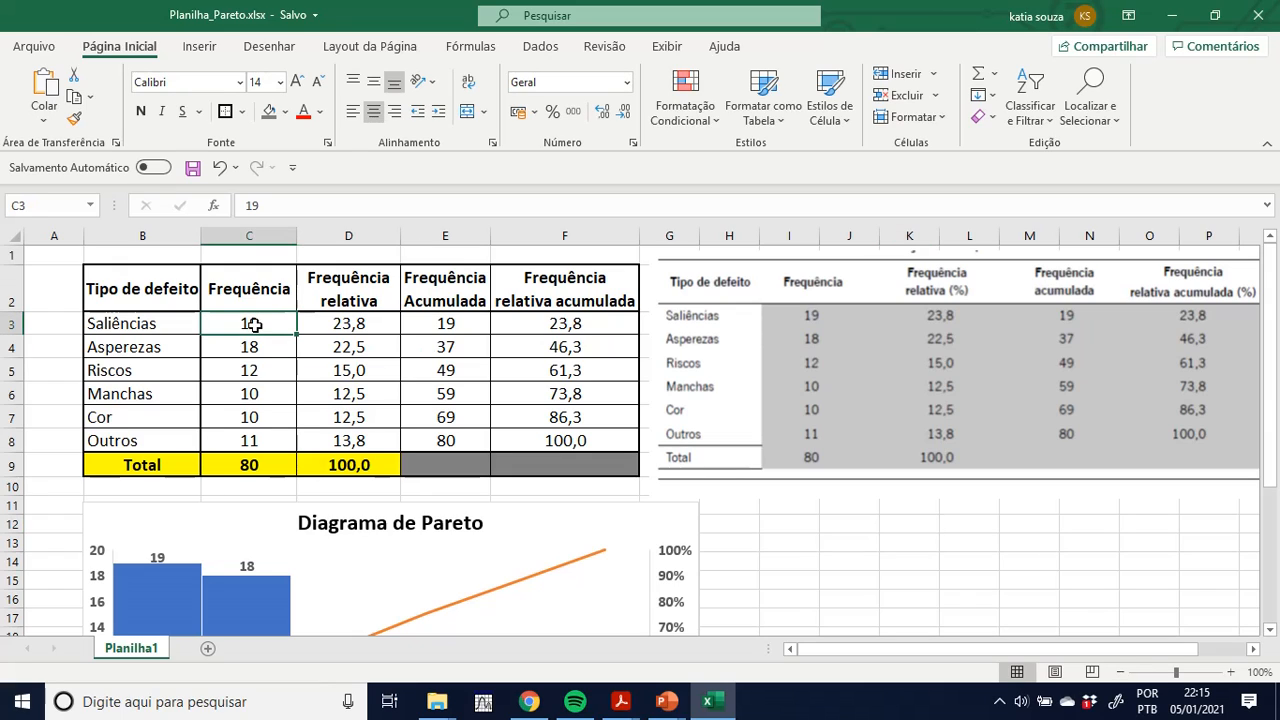
pyautogui.click(276, 354)
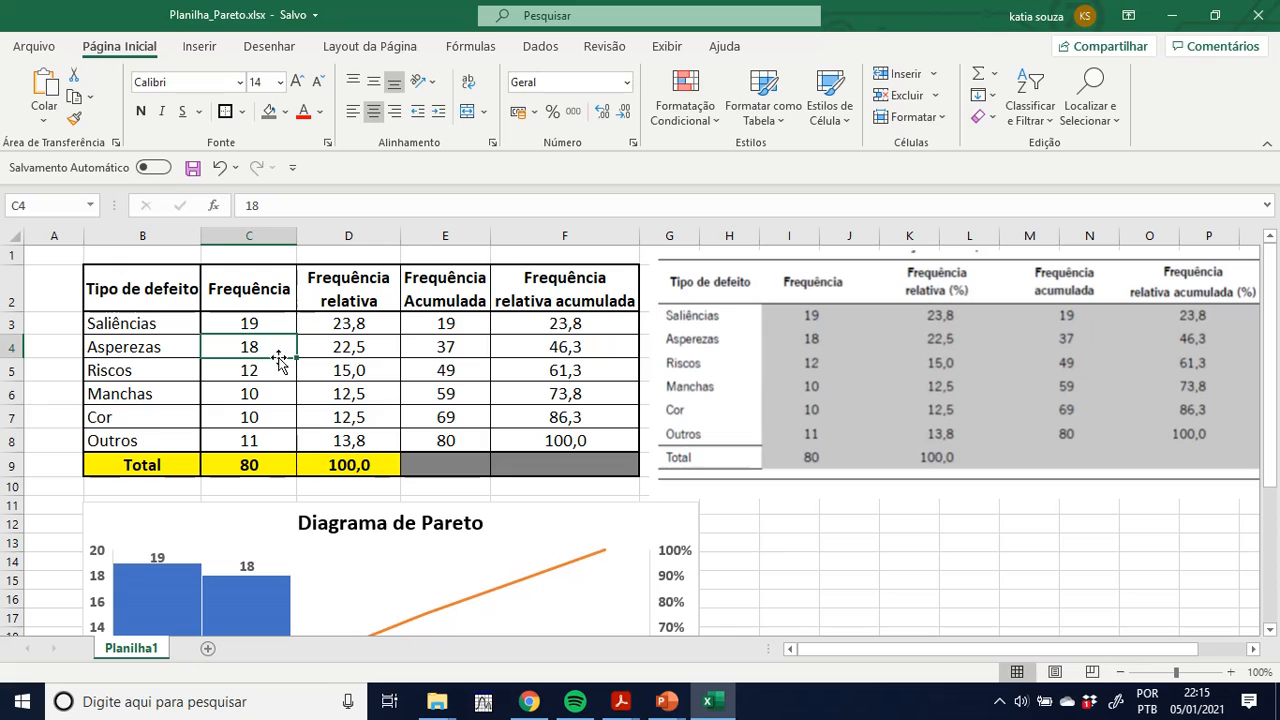
pyautogui.click(277, 374)
pyautogui.click(272, 397)
pyautogui.click(258, 432)
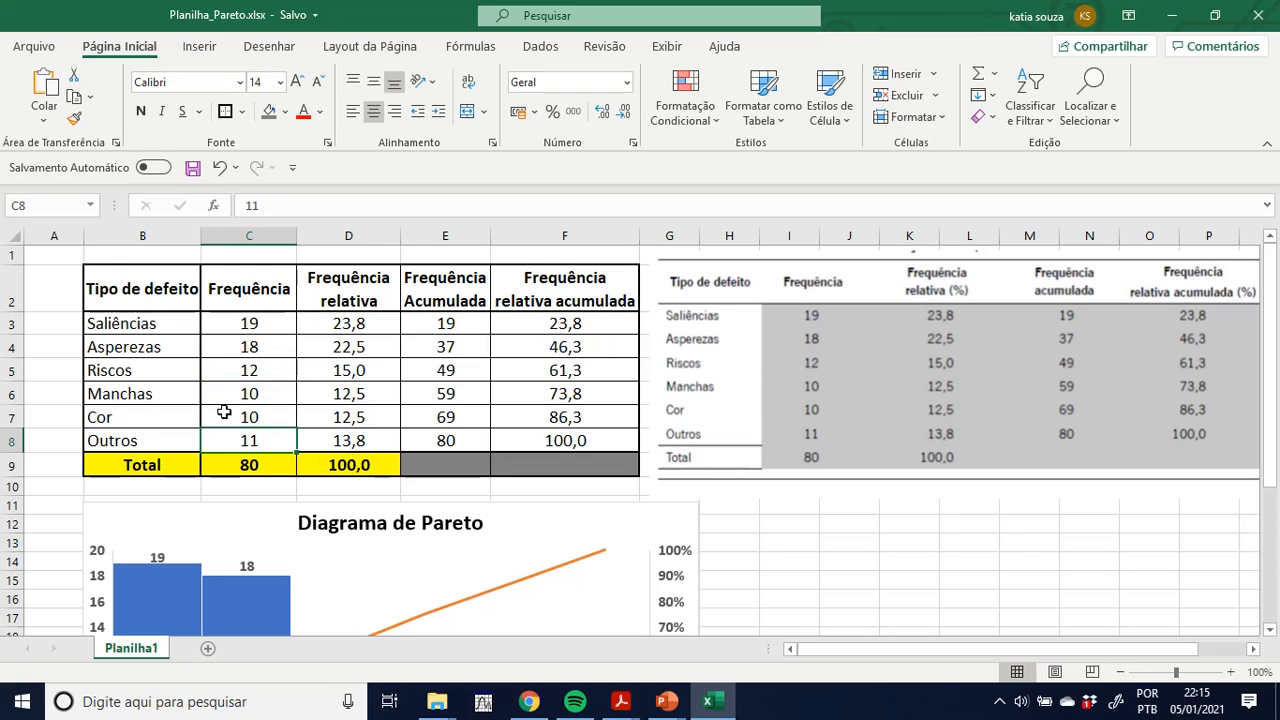
pyautogui.click(152, 321)
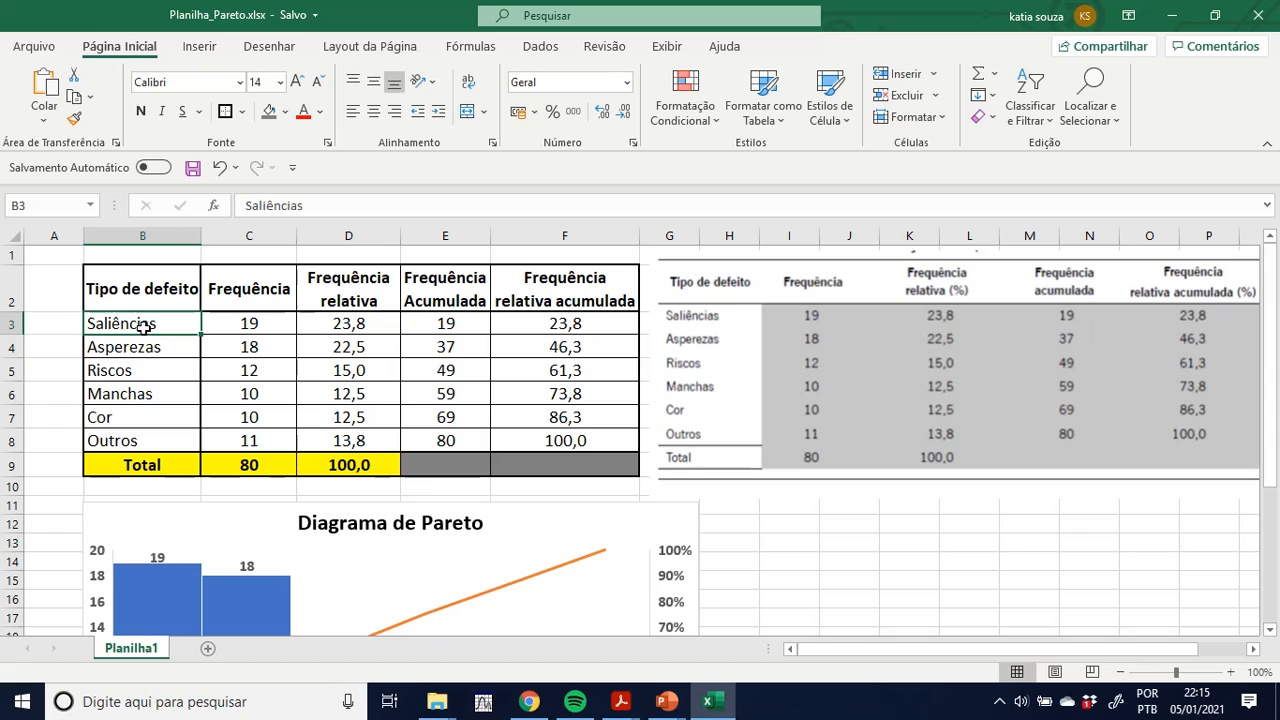
pyautogui.click(326, 330)
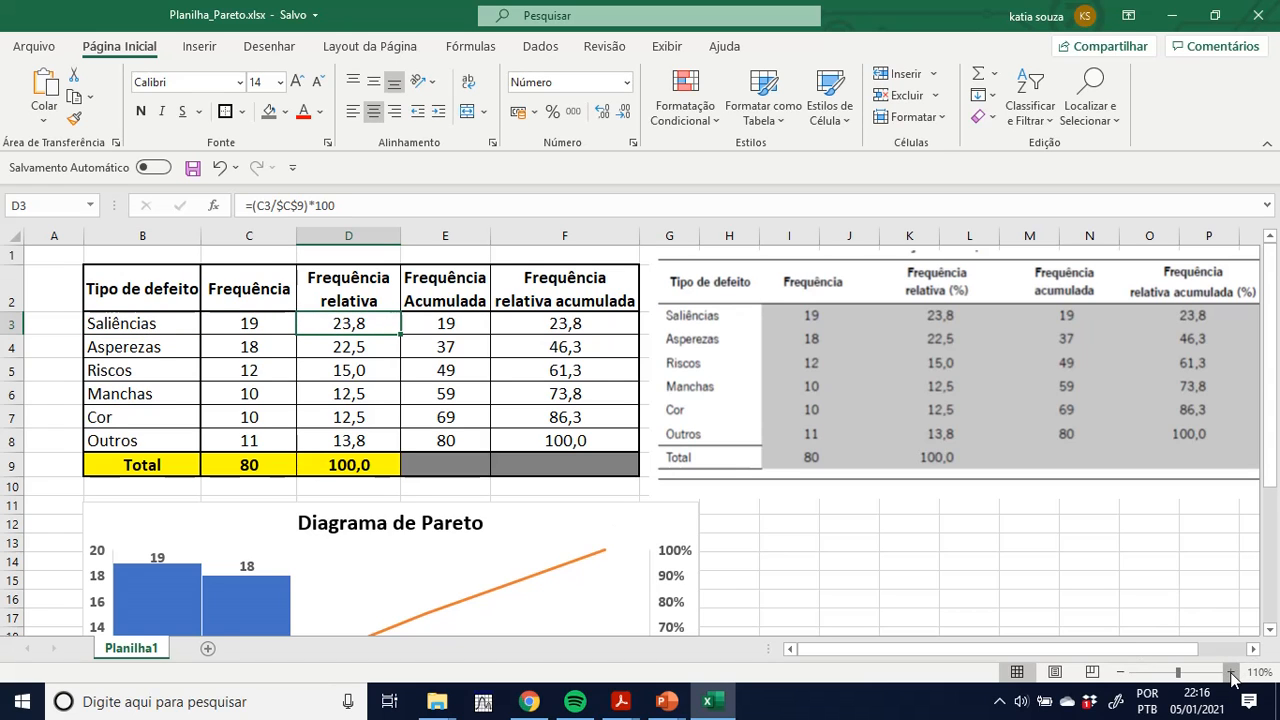
# - Examine how the relative frequency formulas in D3 and D4 use each defect's frequency and the total in C9
pyautogui.click(1231, 672)
pyautogui.click(1231, 672)
pyautogui.click(1231, 672)
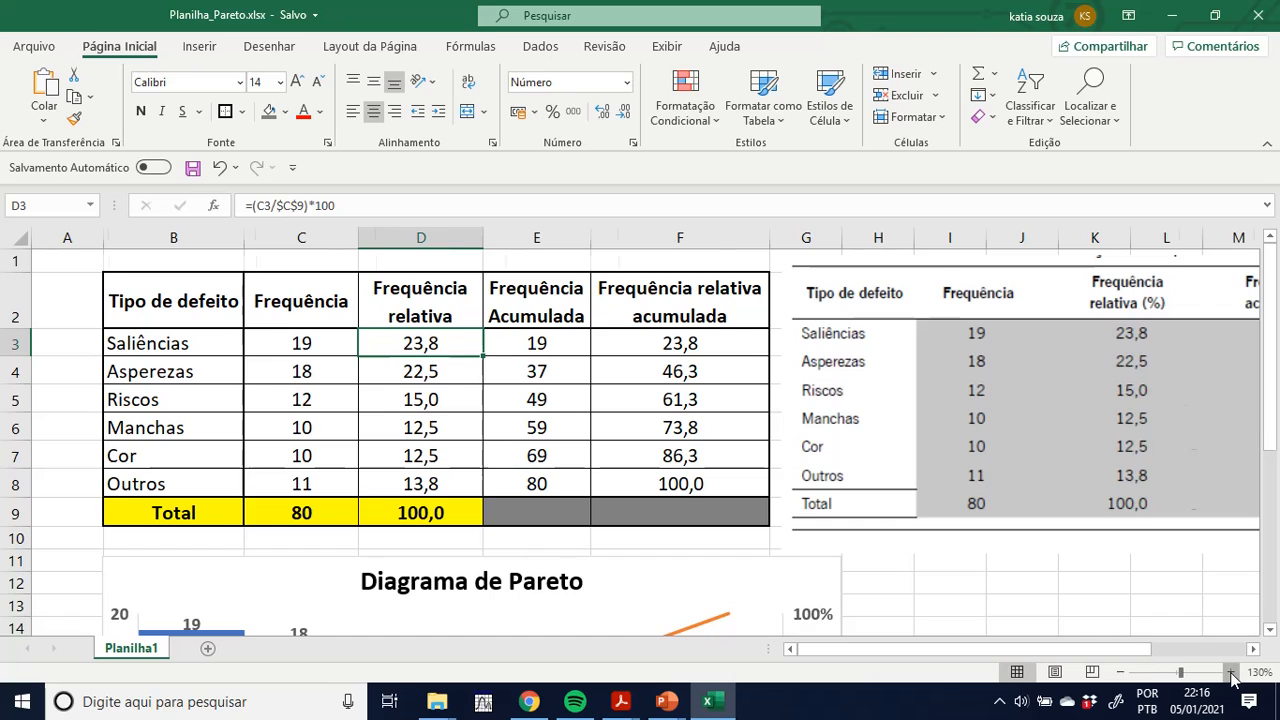
pyautogui.click(1231, 672)
pyautogui.click(1231, 672)
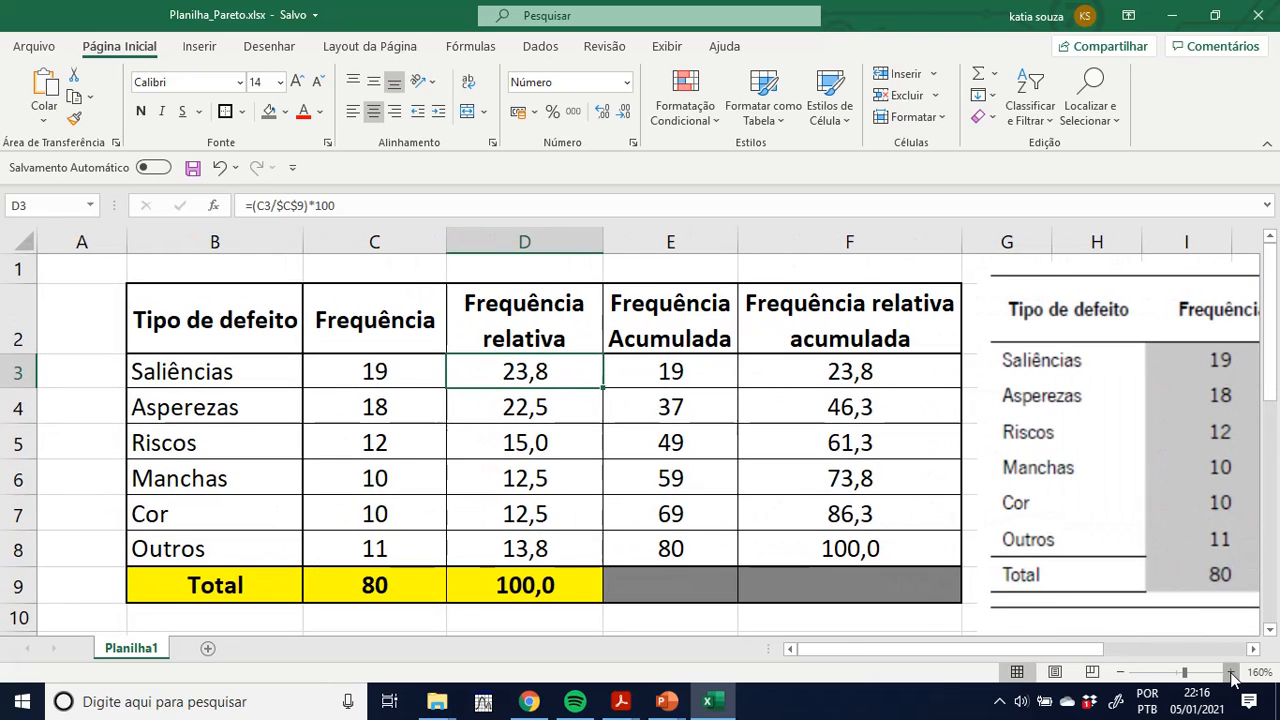
pyautogui.click(1231, 672)
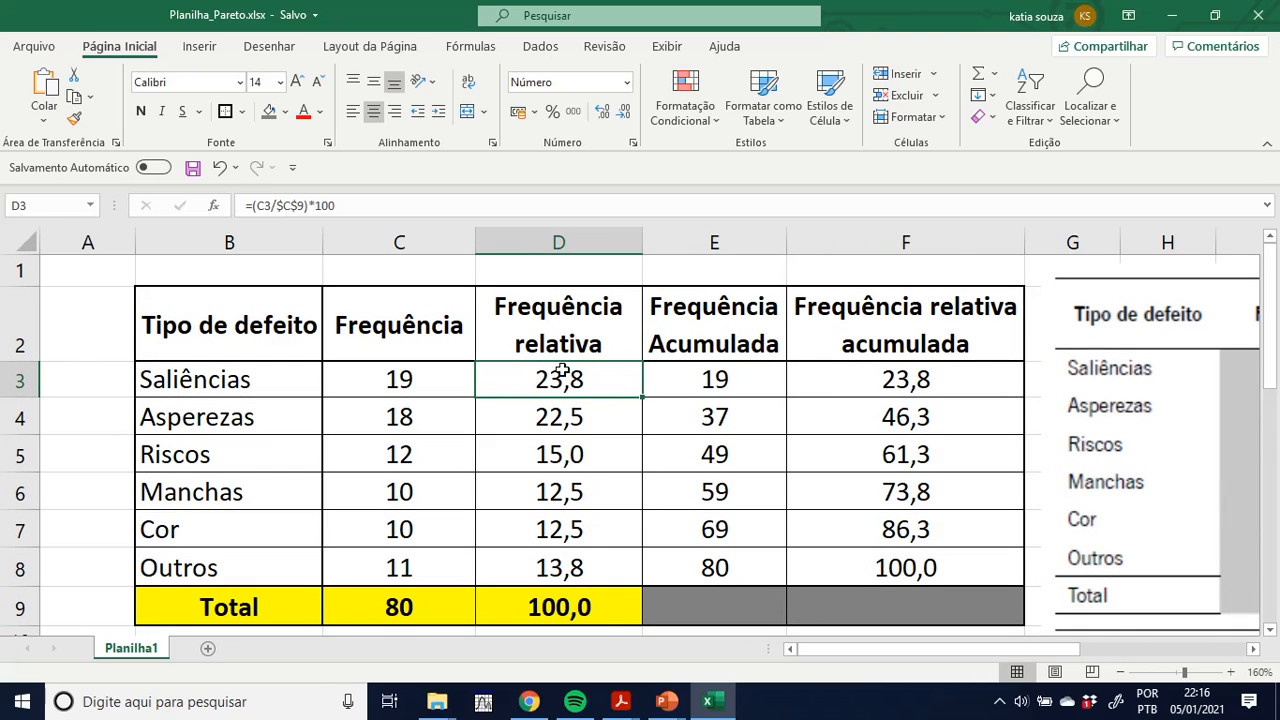
pyautogui.click(590, 348)
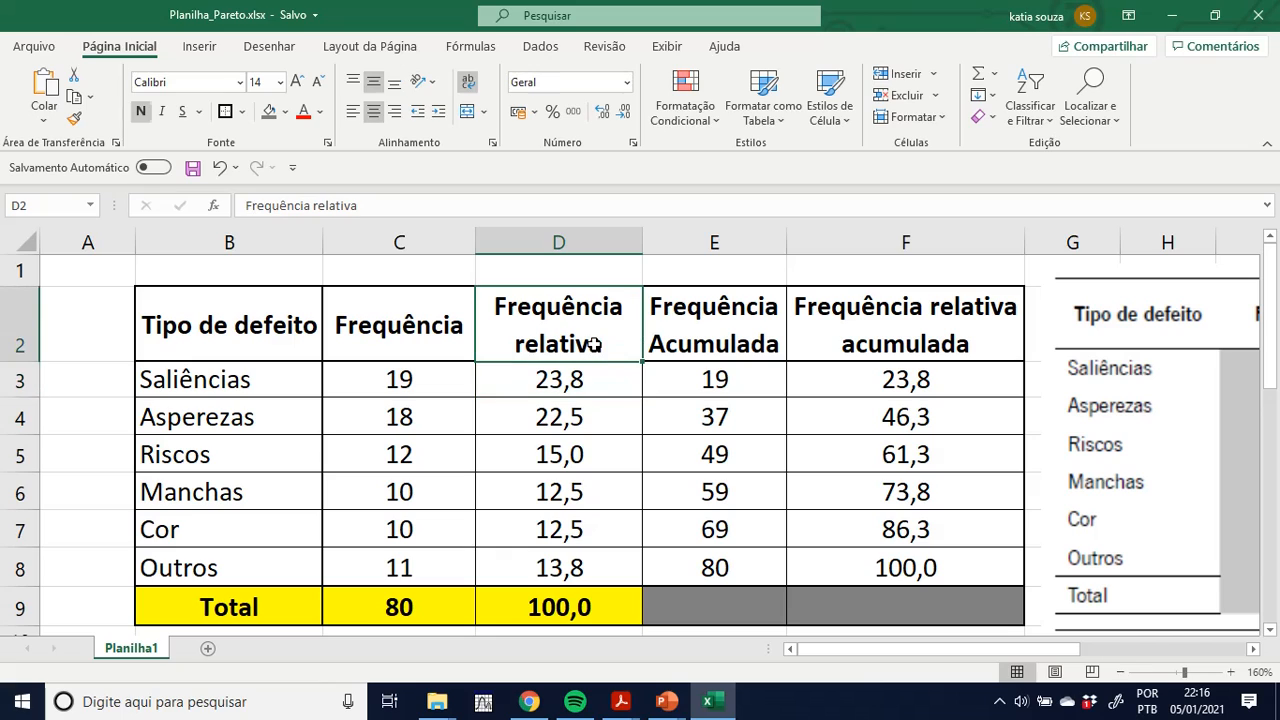
pyautogui.click(611, 378)
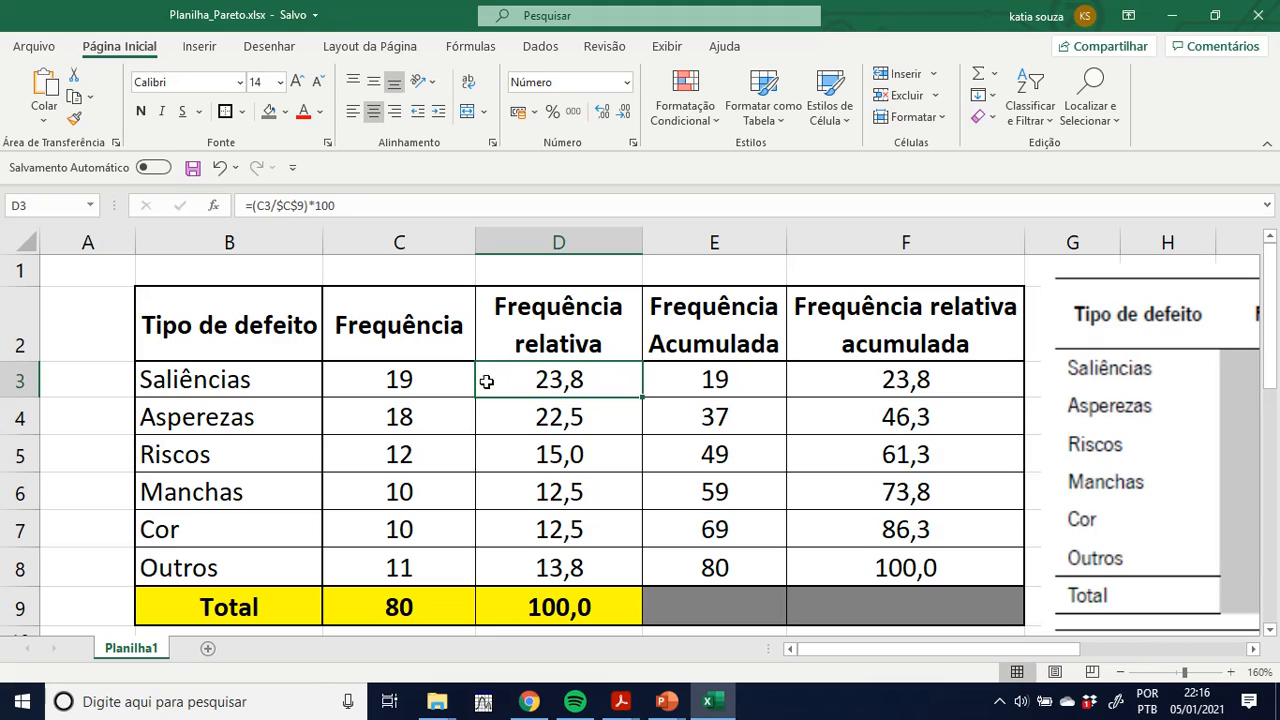
pyautogui.click(431, 381)
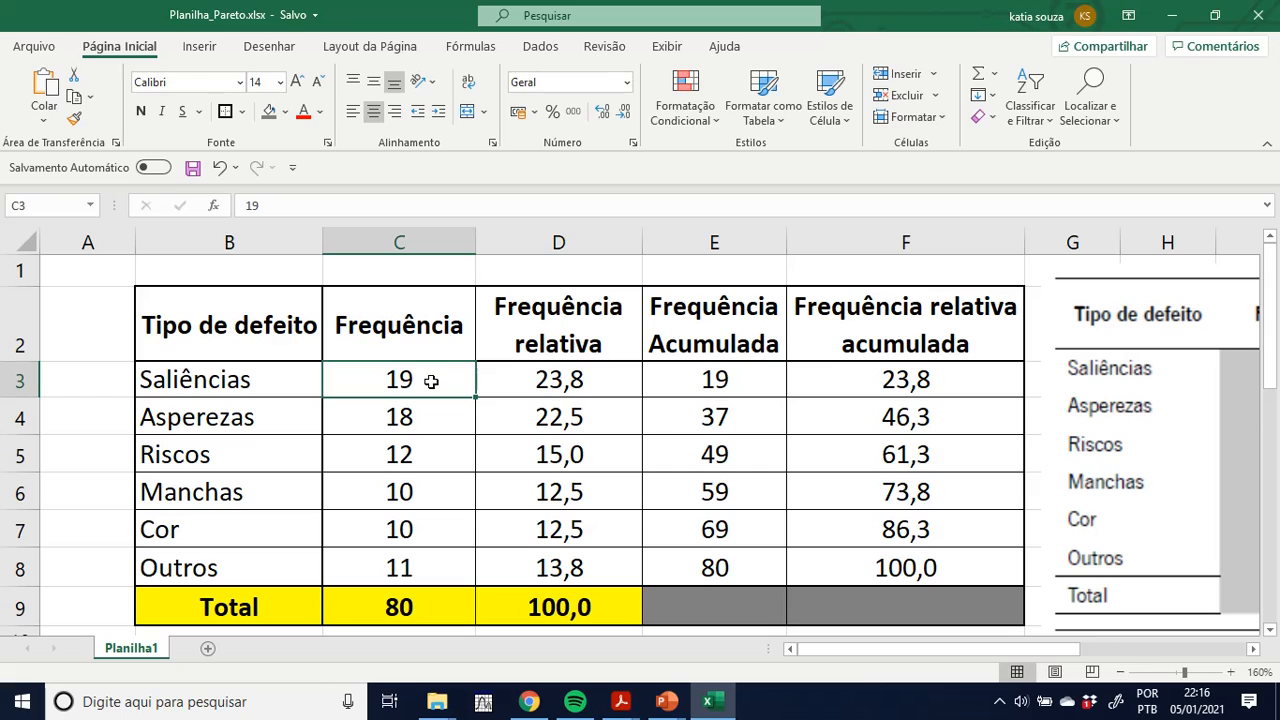
pyautogui.click(407, 603)
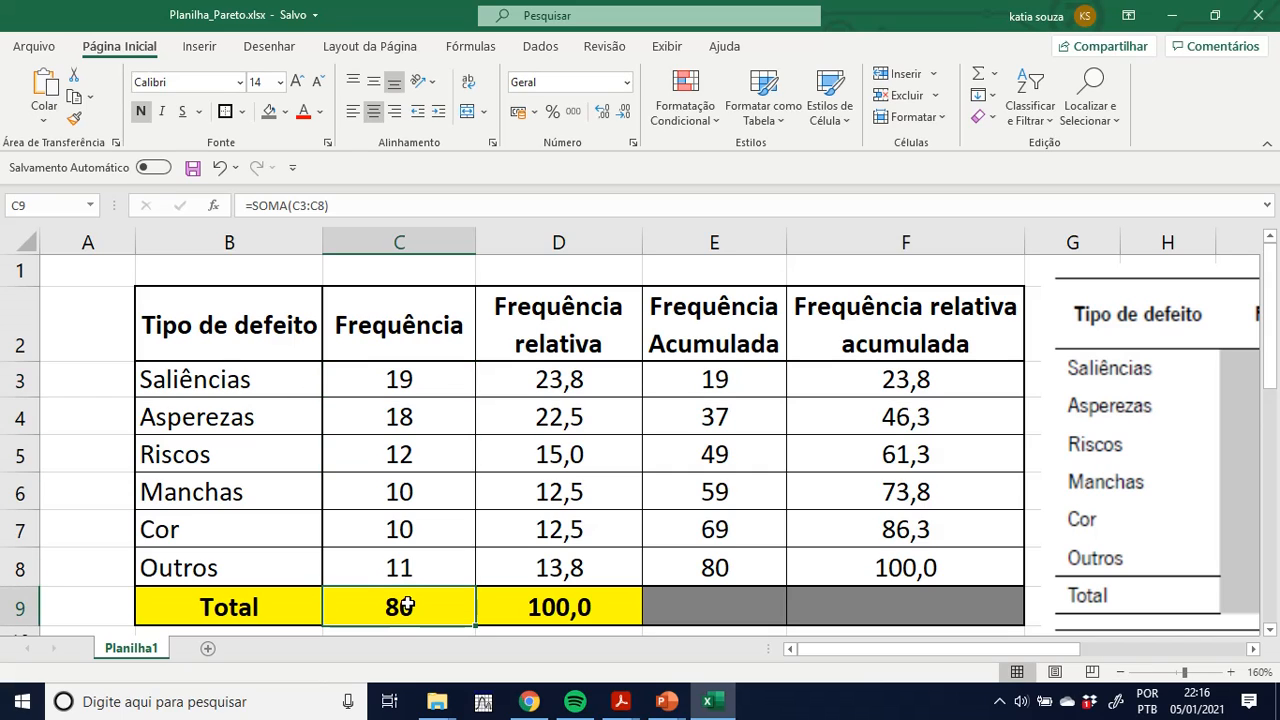
pyautogui.click(574, 384)
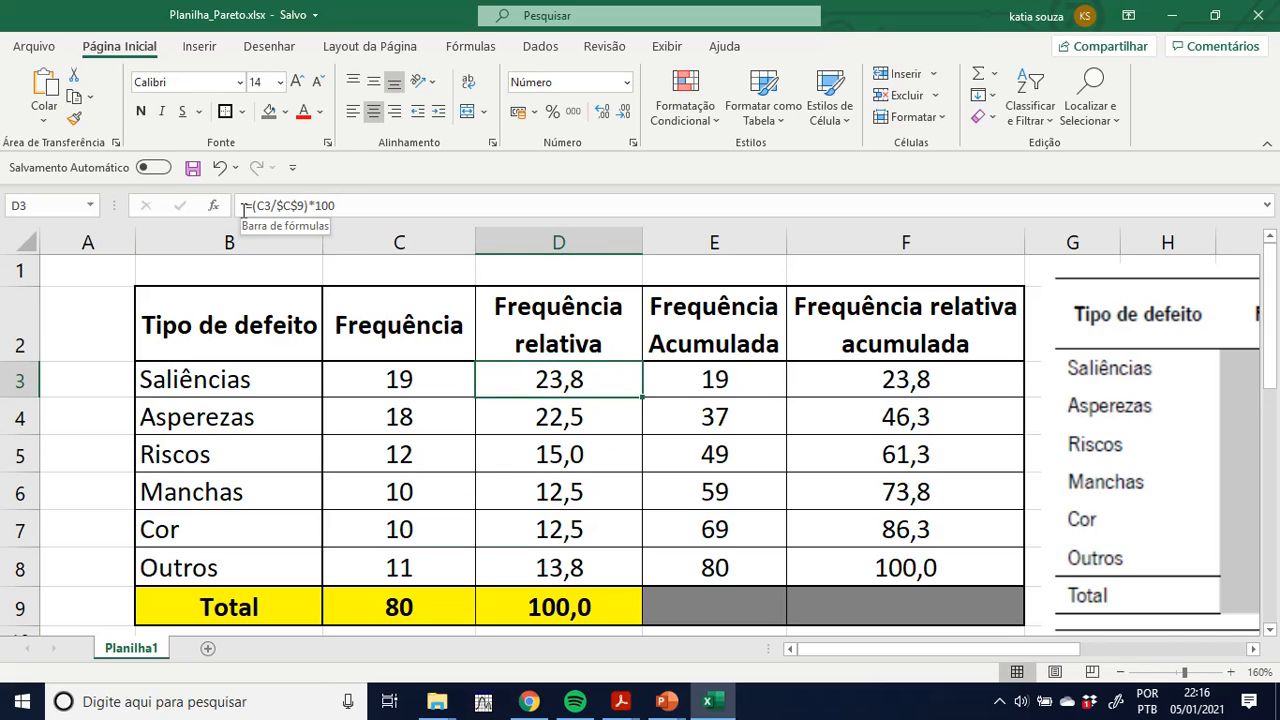
pyautogui.click(552, 425)
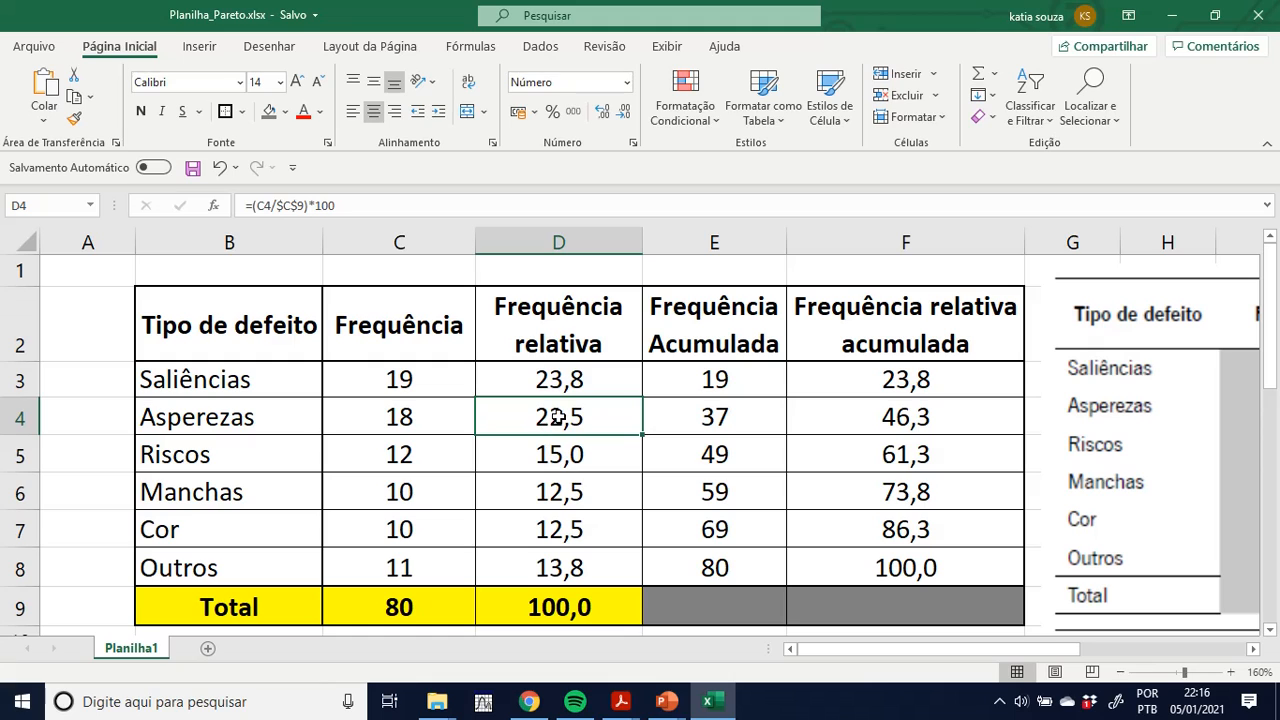
pyautogui.click(568, 380)
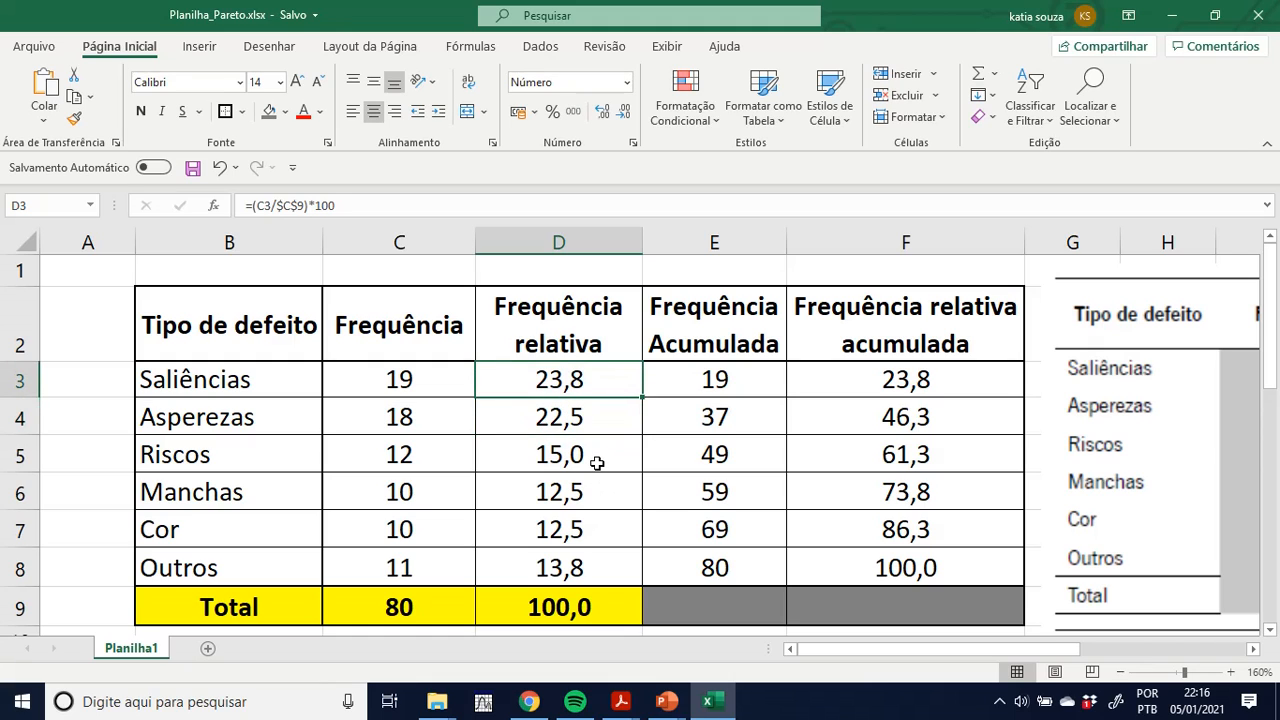
# - Clear the existing relative frequency formula from cell D3
pyautogui.press('F2')
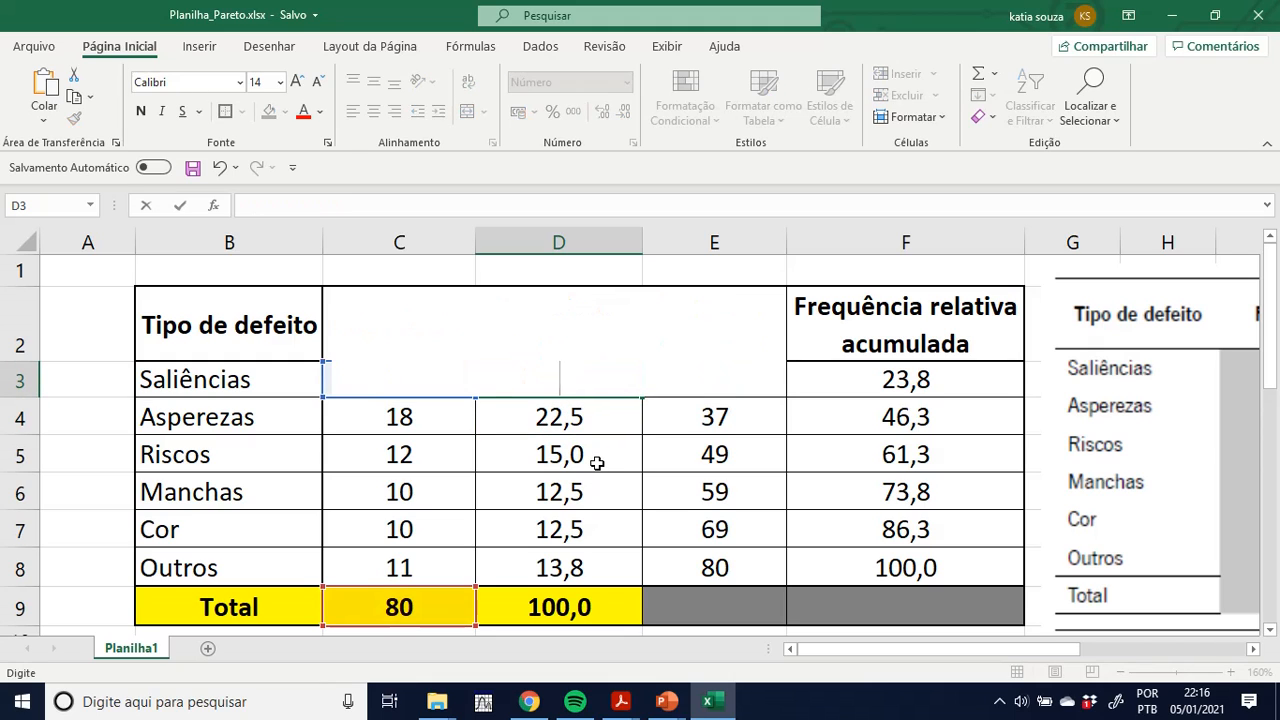
pyautogui.click(593, 462)
pyautogui.click(571, 390)
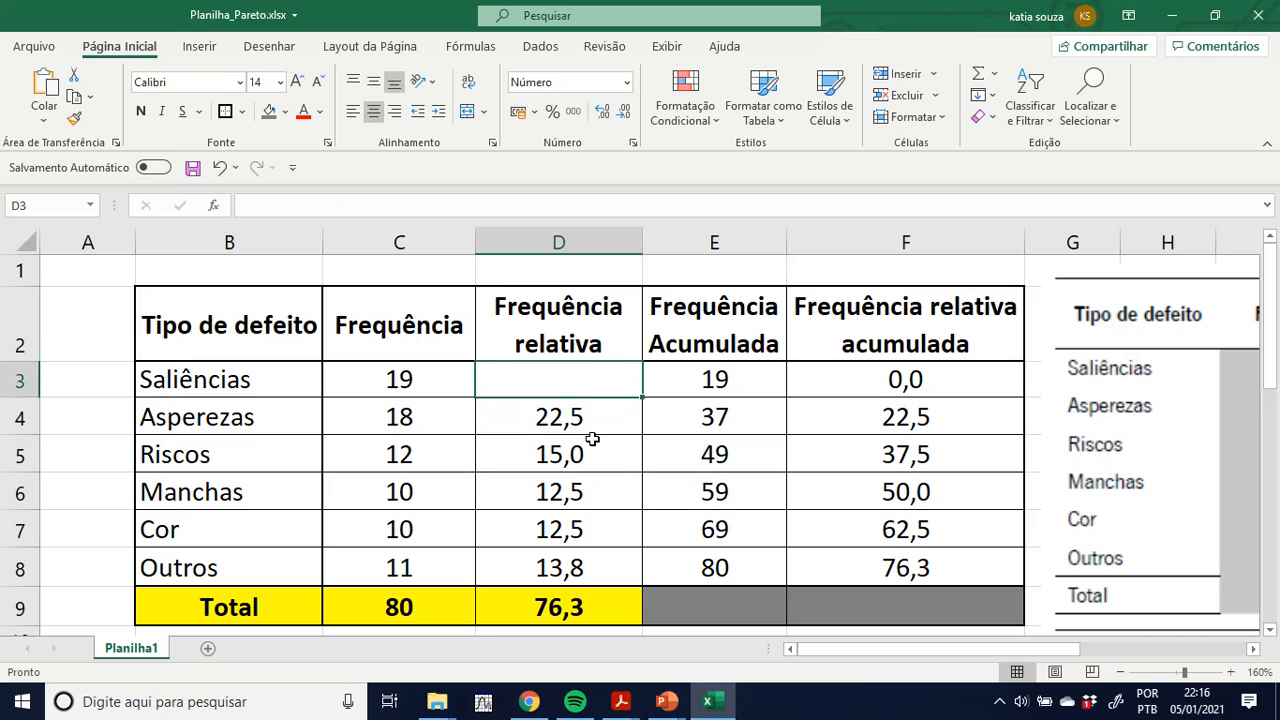
# - Enter the relative frequency formula =C3/$C$9 in D3, with the total as an absolute reference
pyautogui.write('=')
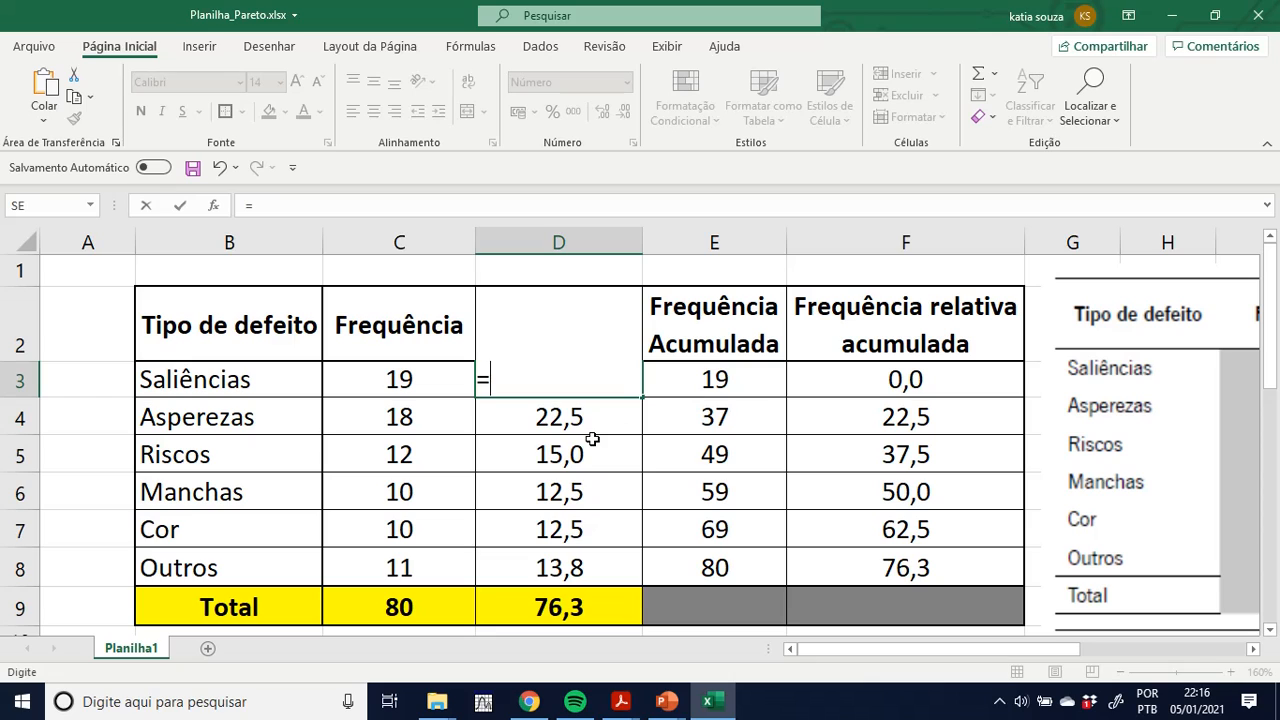
pyautogui.click(423, 381)
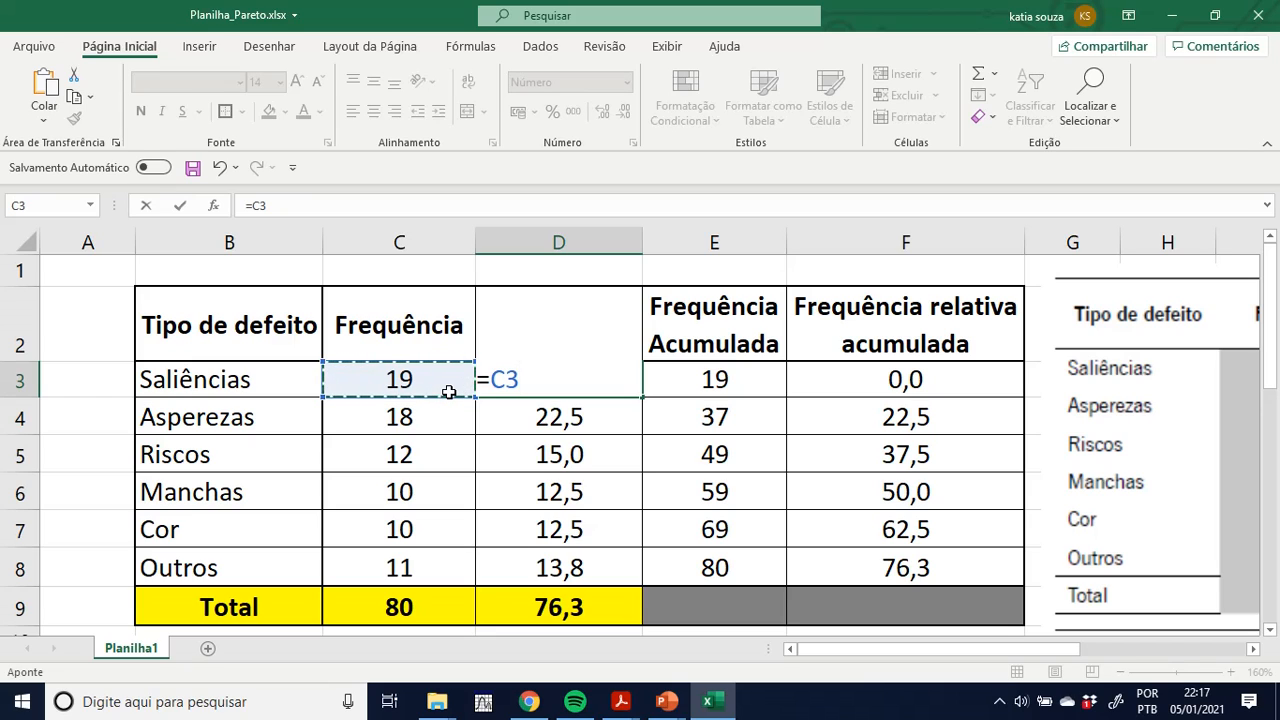
pyautogui.write('/')
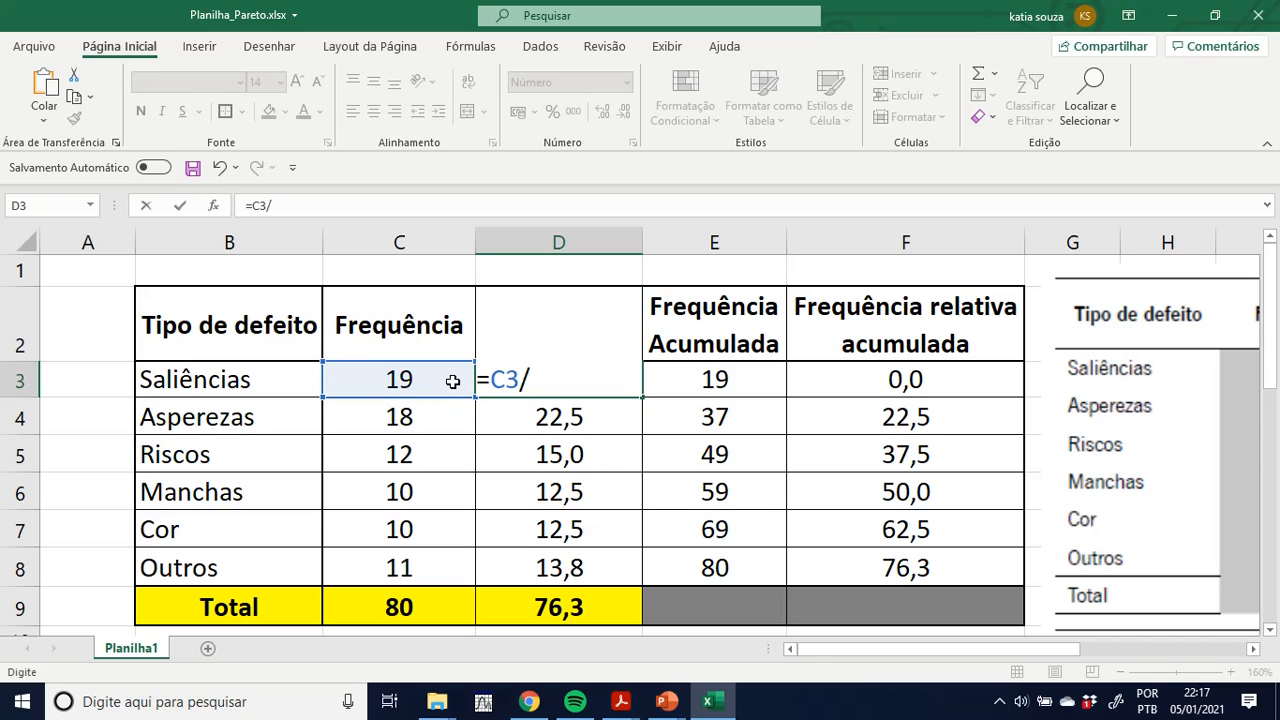
pyautogui.click(399, 607)
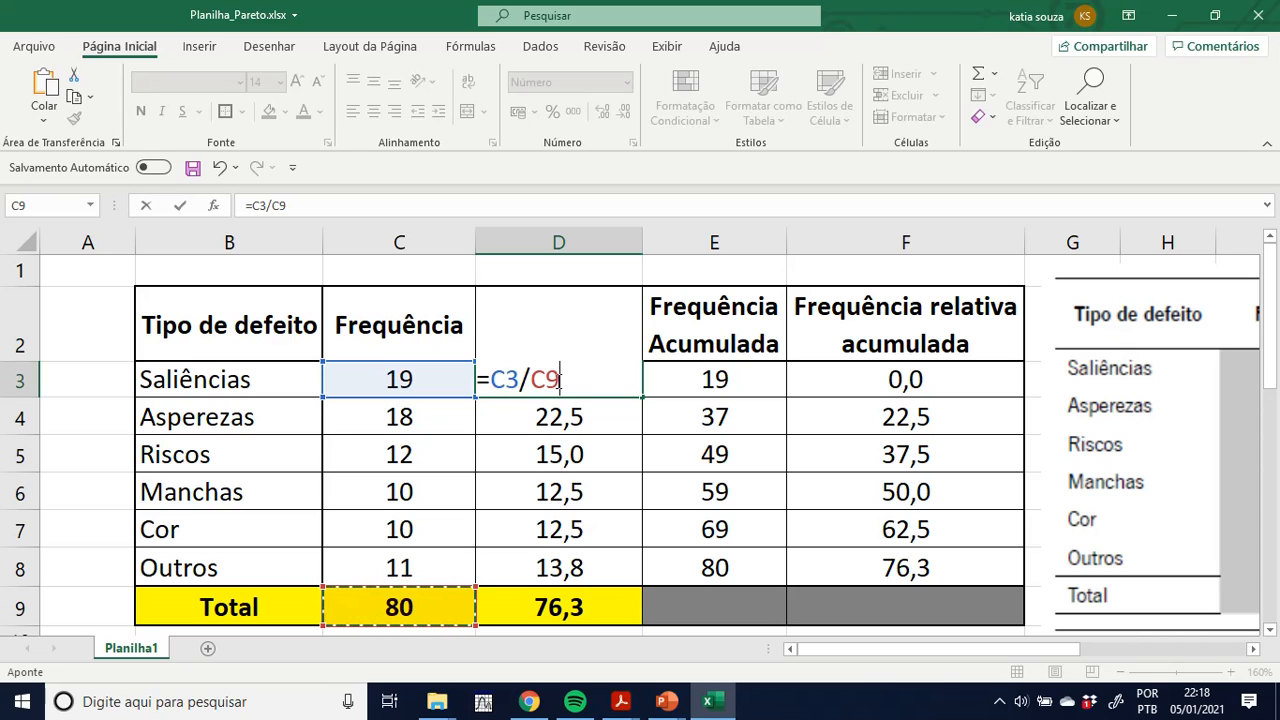
pyautogui.click(531, 379)
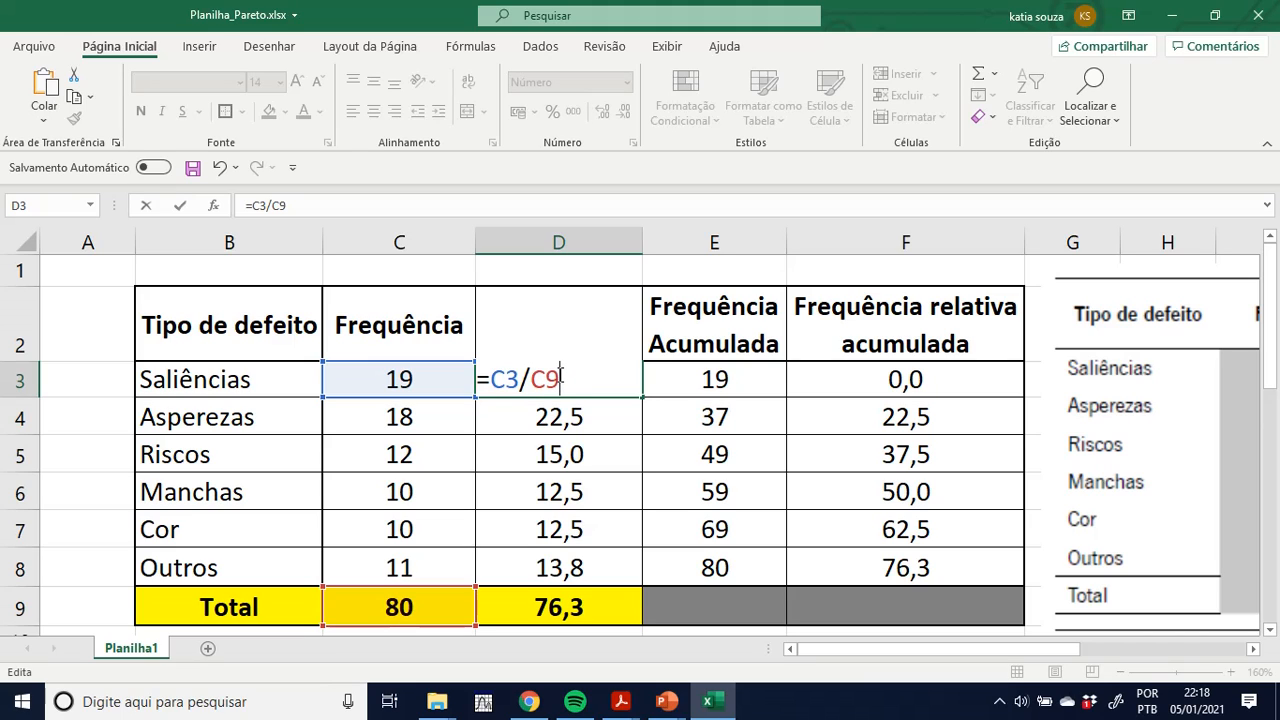
pyautogui.press('F4')
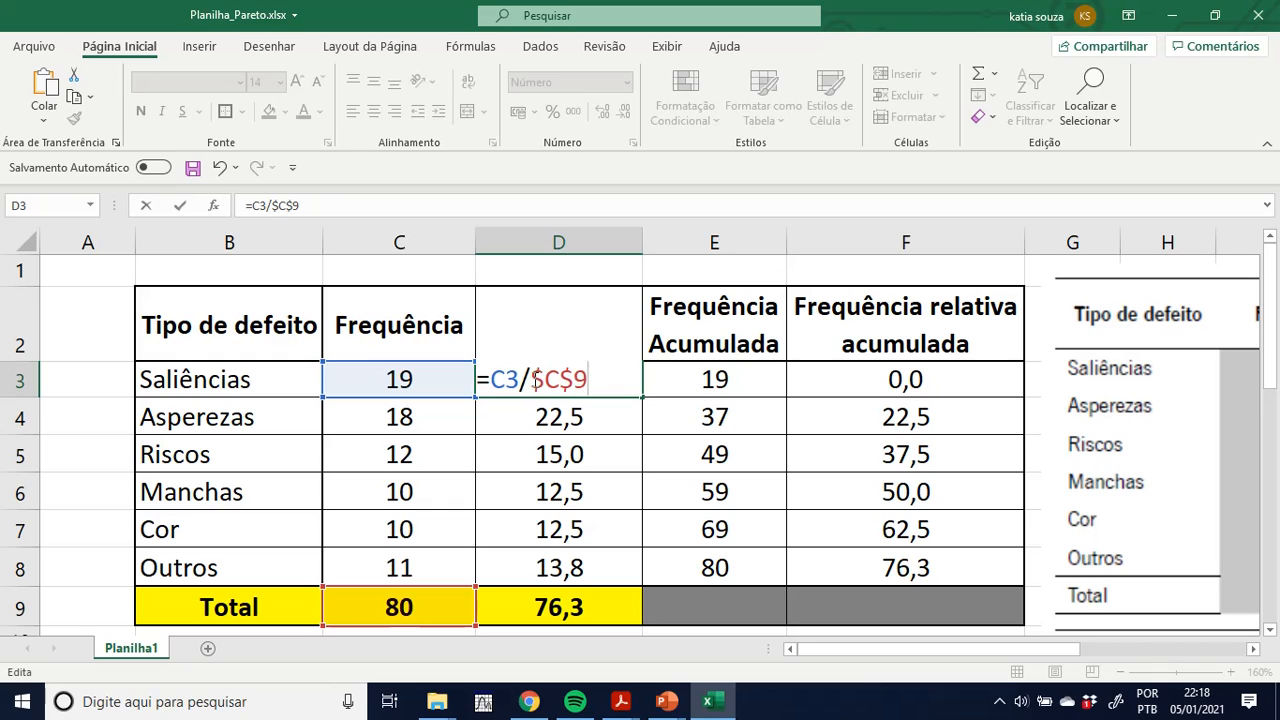
pyautogui.moveTo(559, 379); pyautogui.dragTo(590, 380)
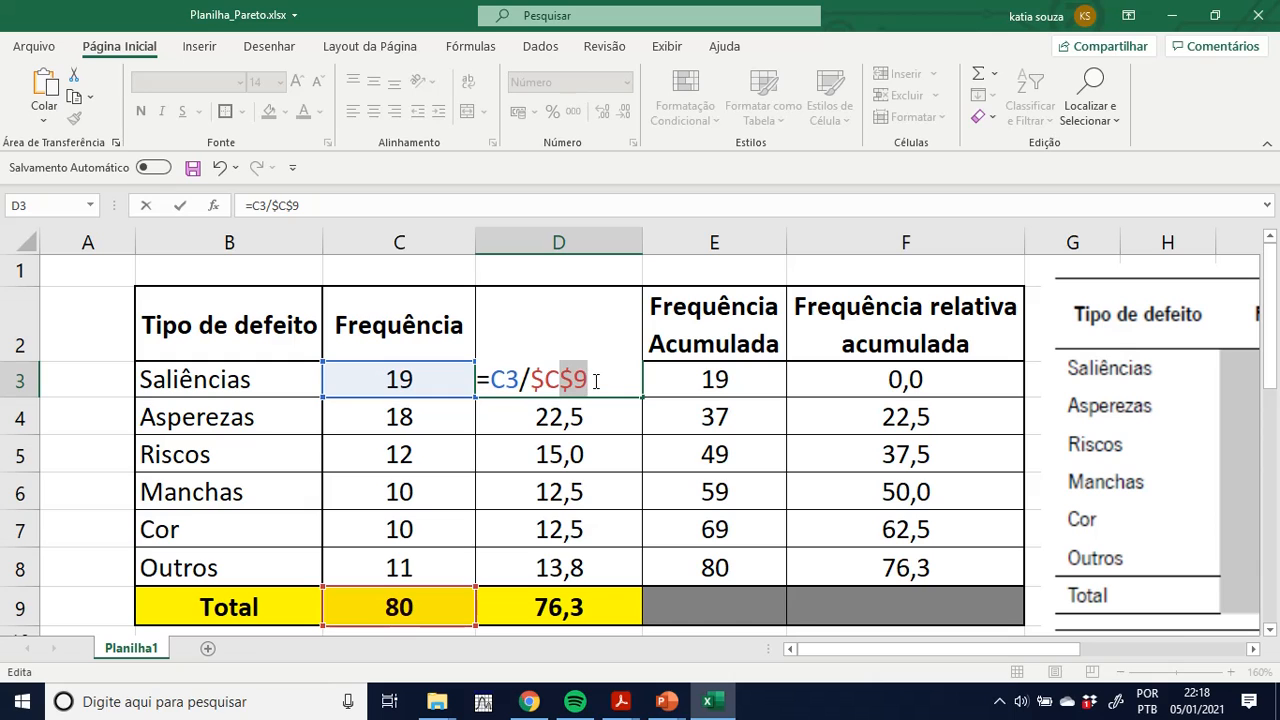
pyautogui.click(606, 381)
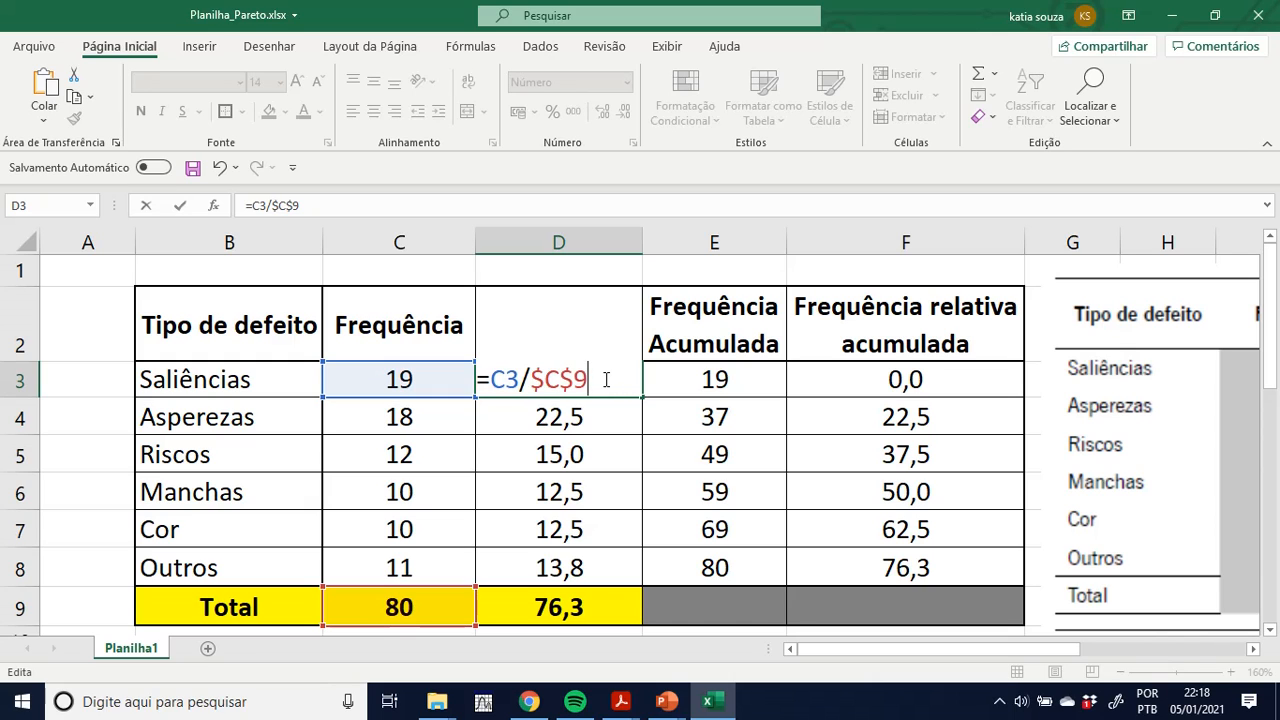
pyautogui.press('Return')
# - Format the relative frequency in D3 as a percentage
pyautogui.click(604, 380)
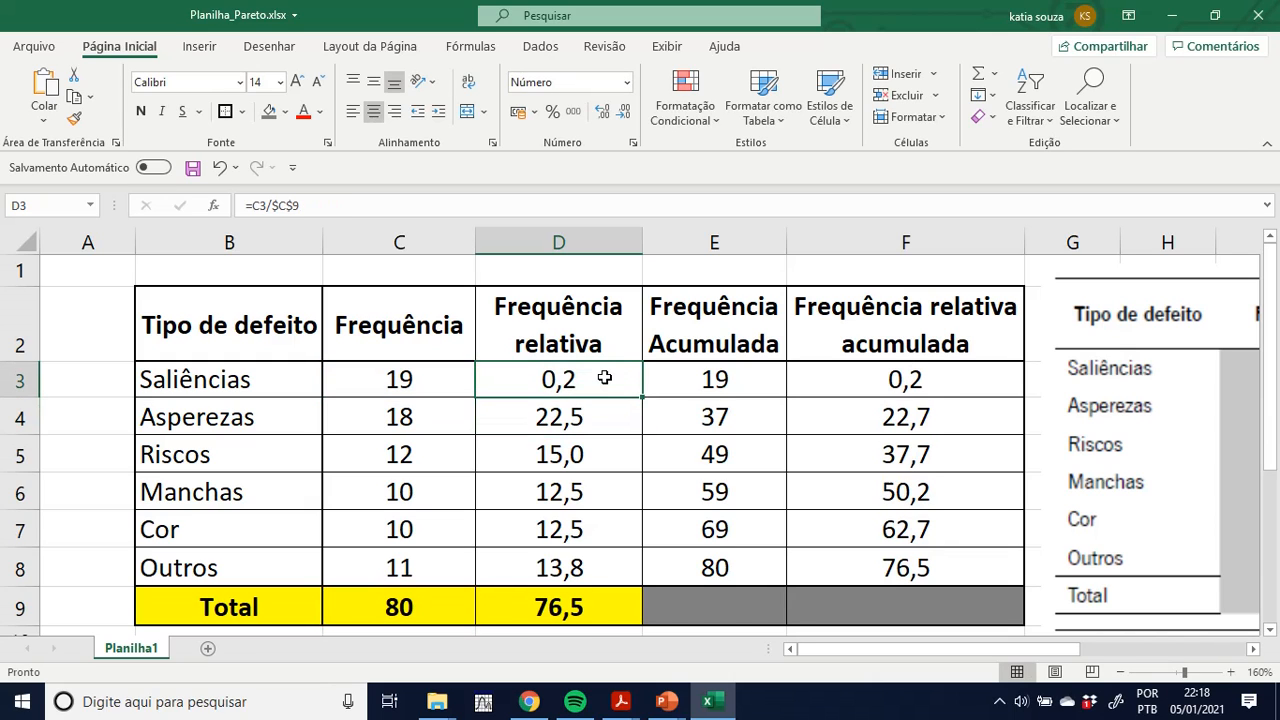
pyautogui.click(601, 112)
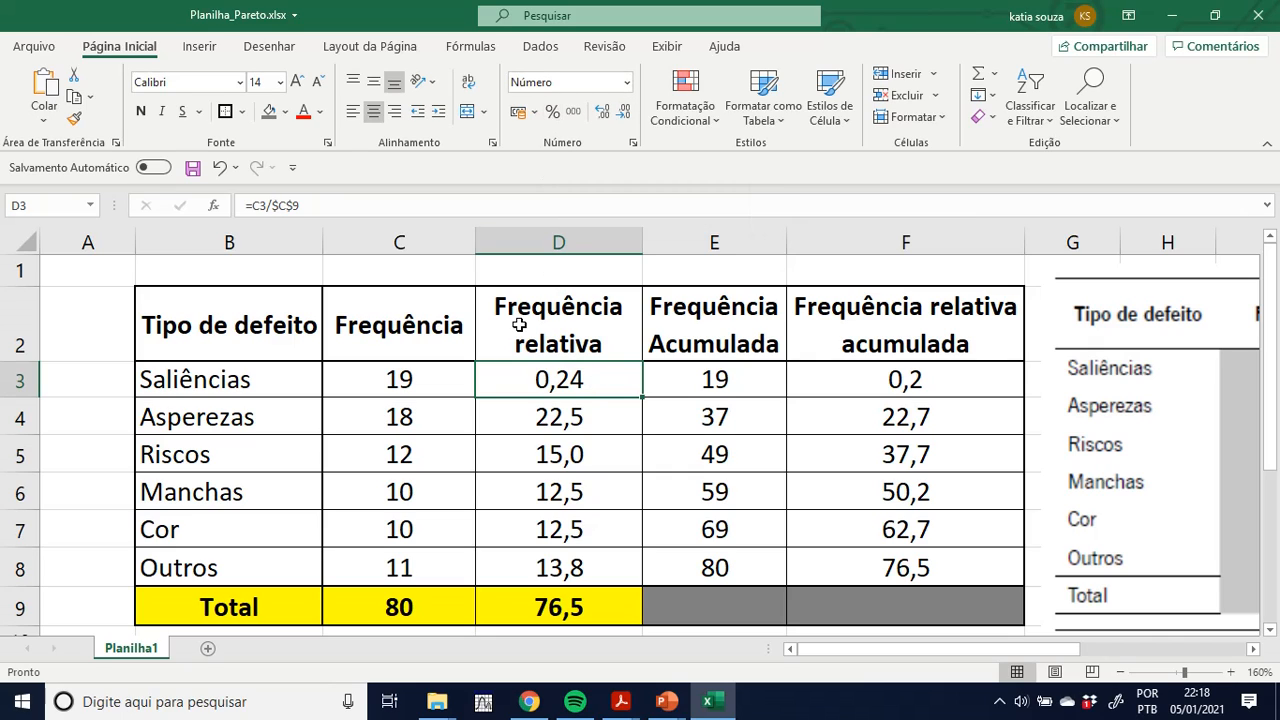
pyautogui.click(551, 112)
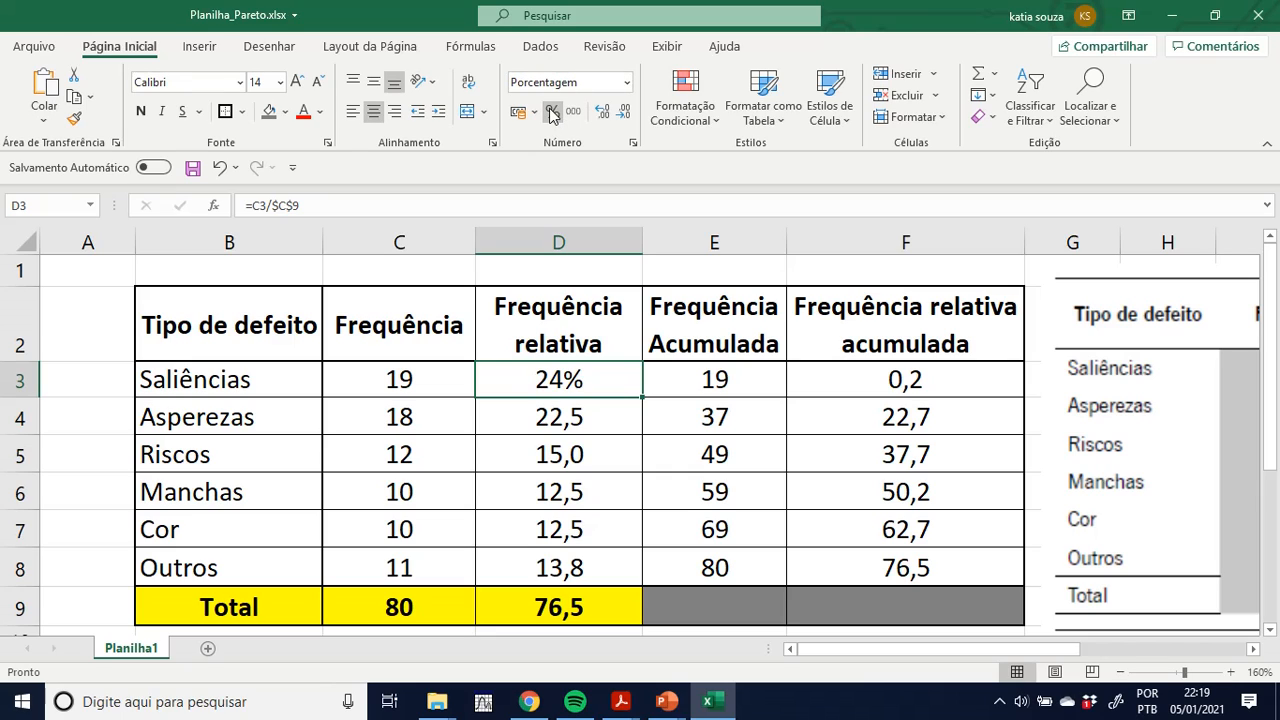
# - Copy the relative frequency formula from D3 down through D8, replacing the old *100 formulas
pyautogui.click(586, 418)
pyautogui.click(346, 197)
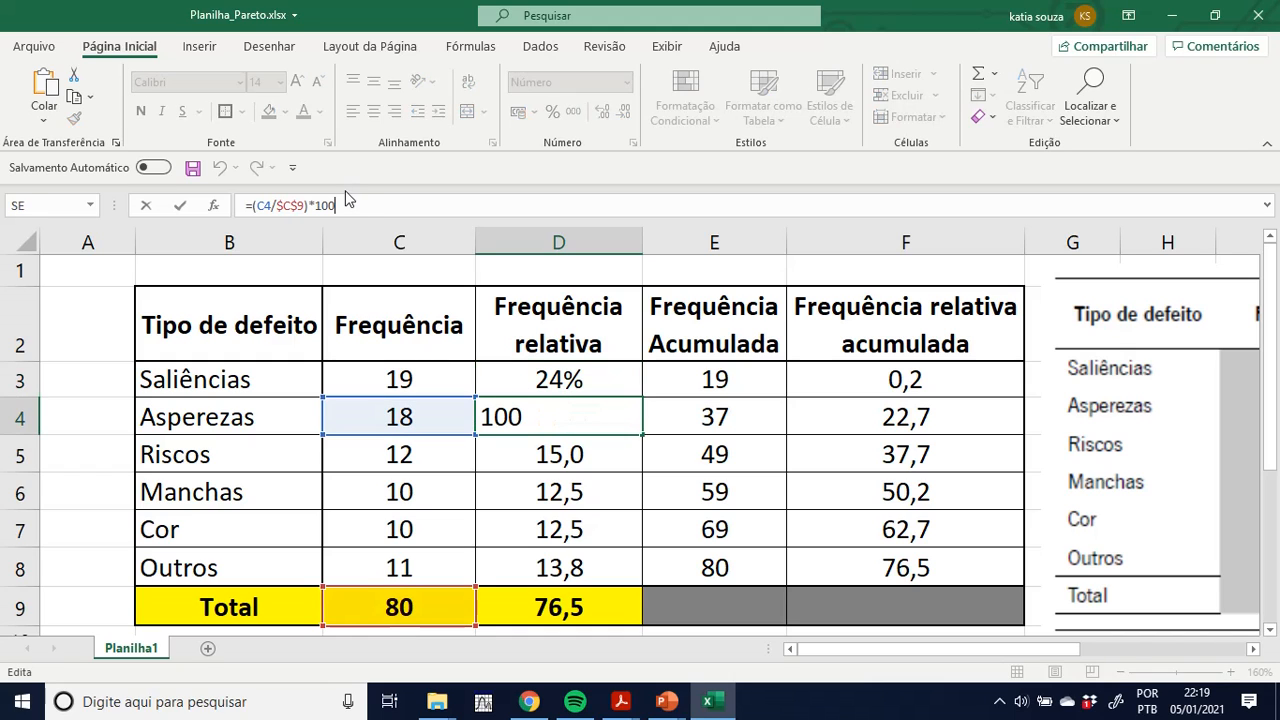
pyautogui.click(560, 381)
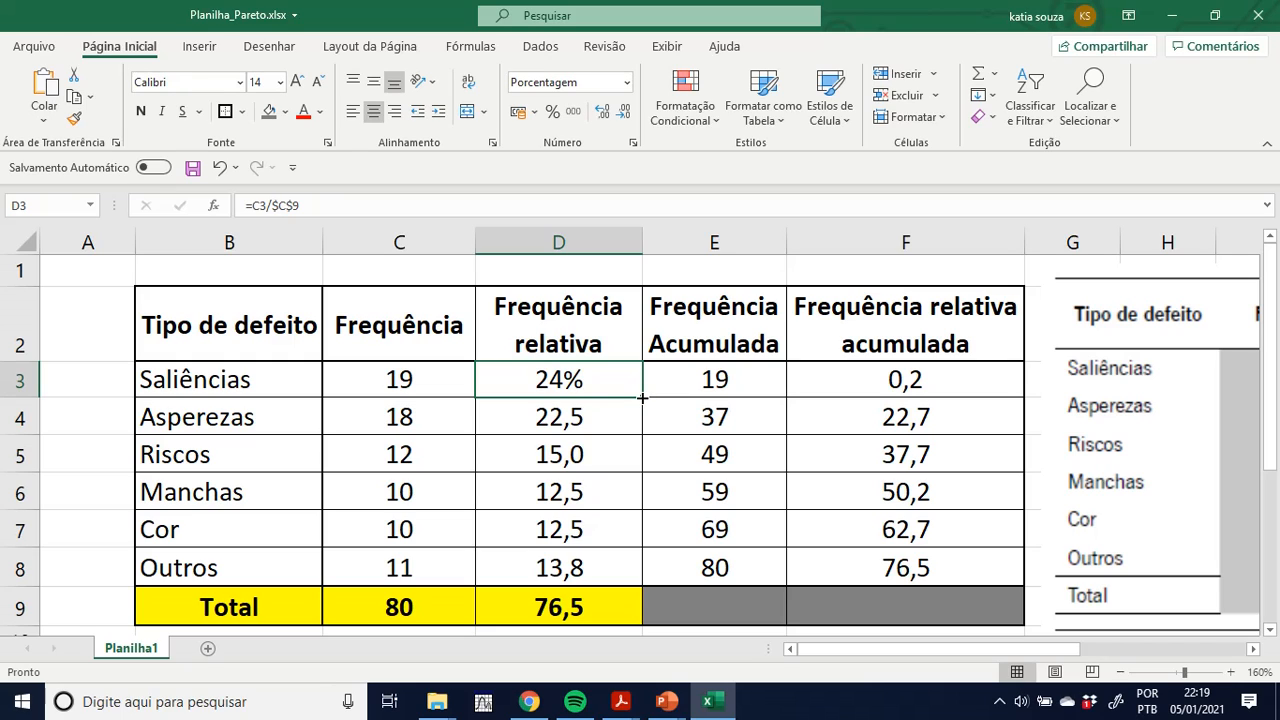
pyautogui.moveTo(642, 396); pyautogui.dragTo(634, 569)
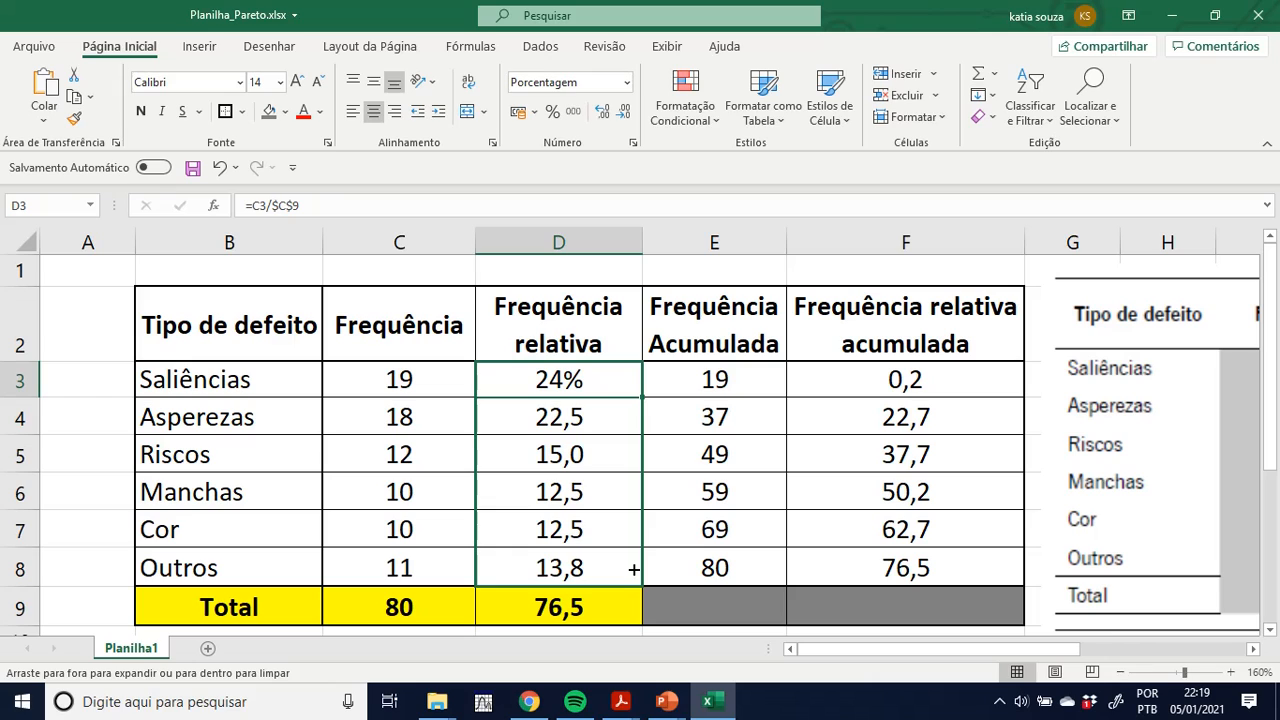
pyautogui.moveTo(634, 569); pyautogui.dragTo(634, 568)
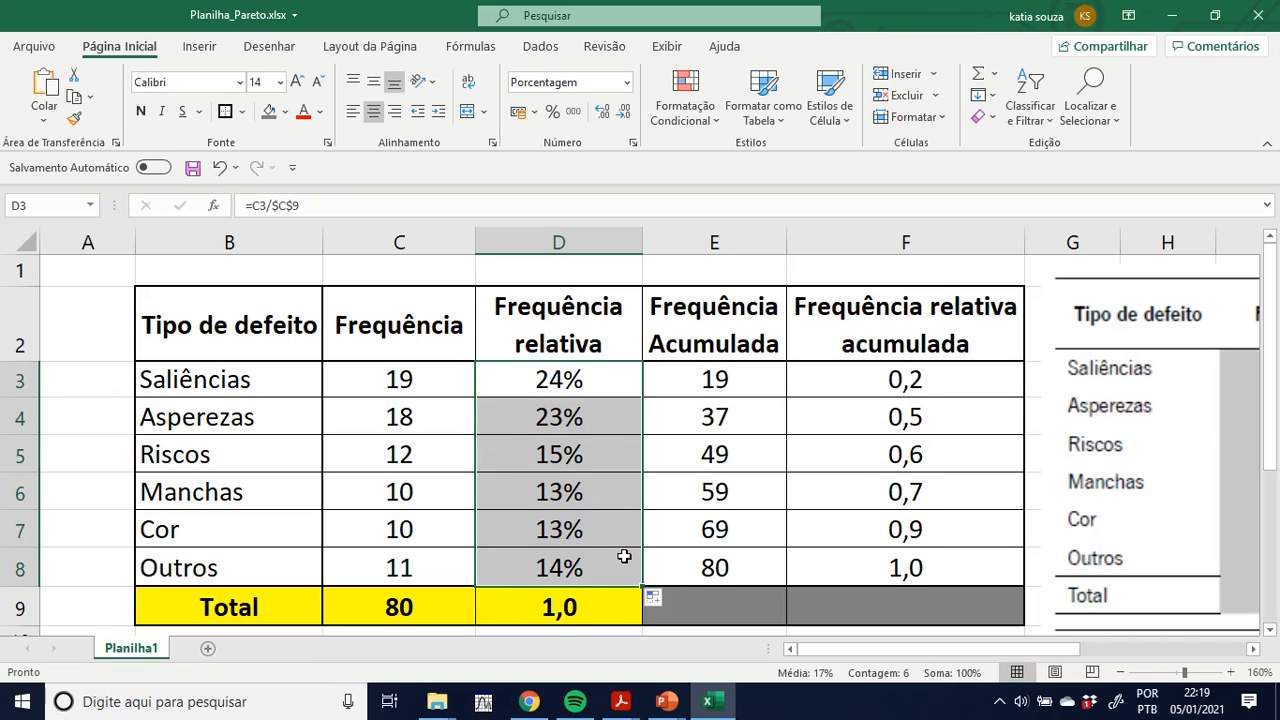
pyautogui.click(537, 568)
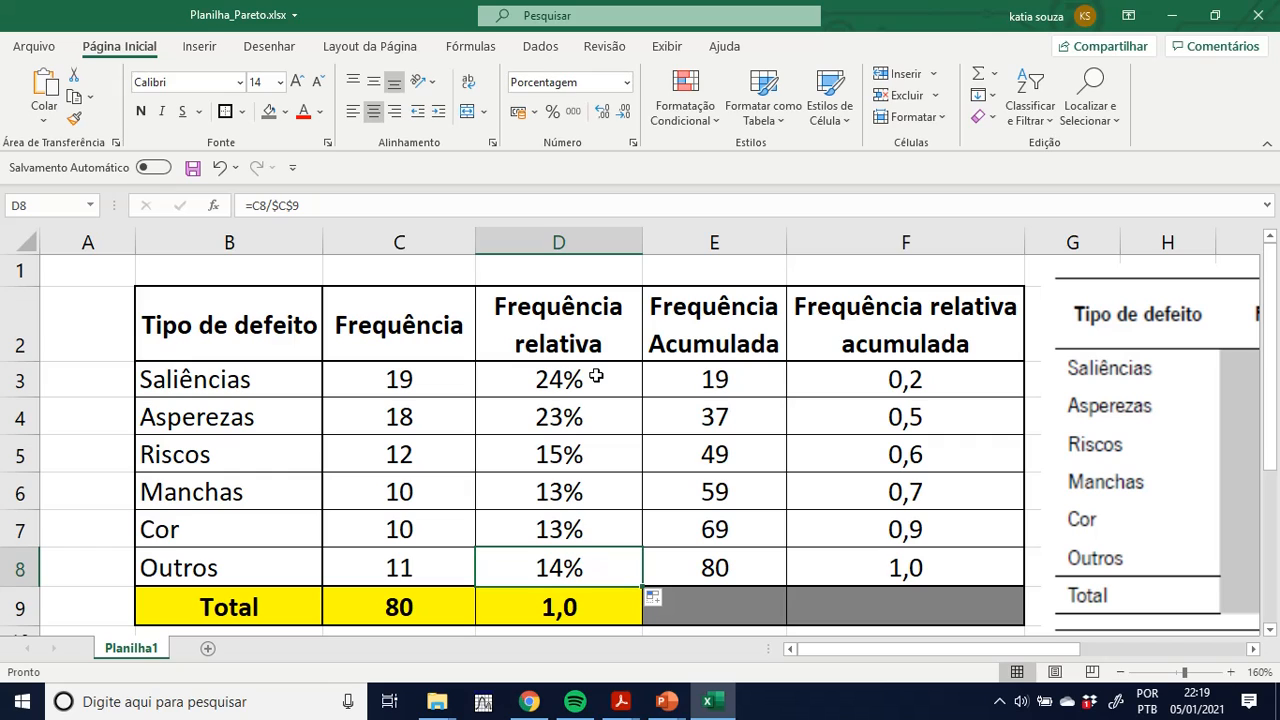
# - Examine how the first accumulated frequency in E3 relates to the Saliências frequency in C3
pyautogui.click(716, 348)
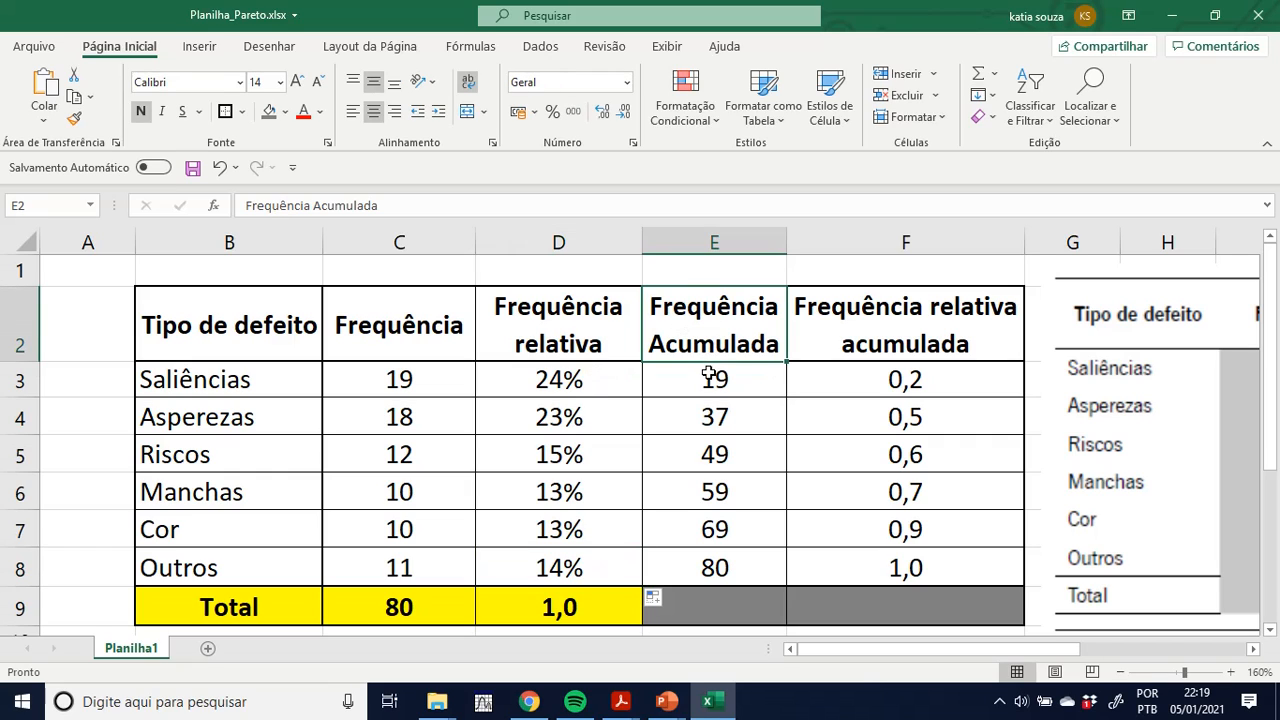
pyautogui.click(708, 375)
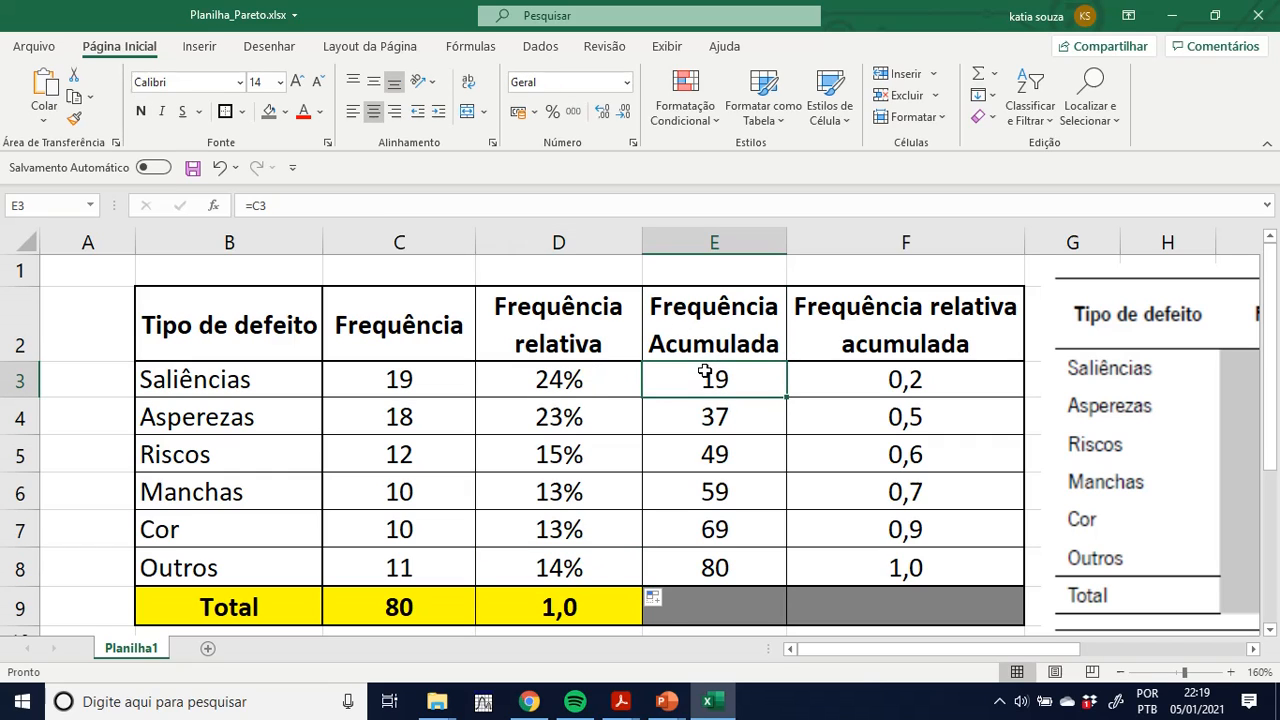
pyautogui.click(424, 346)
pyautogui.click(418, 379)
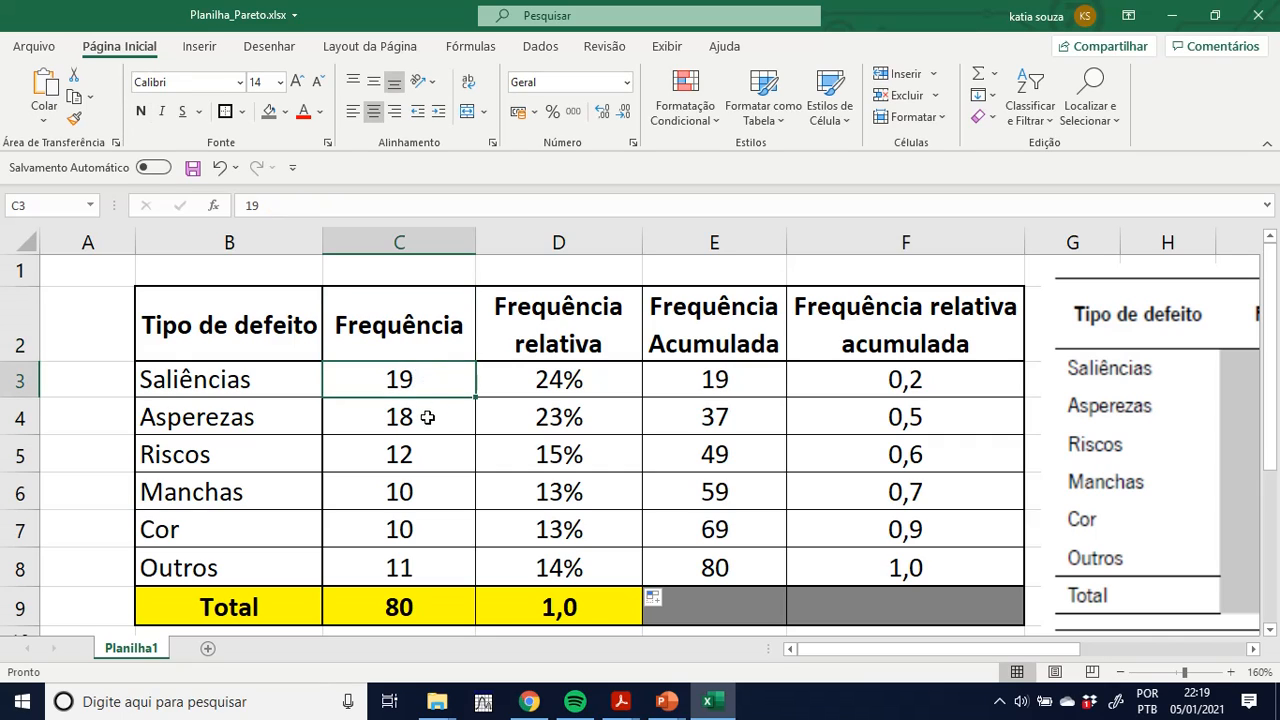
pyautogui.click(422, 415)
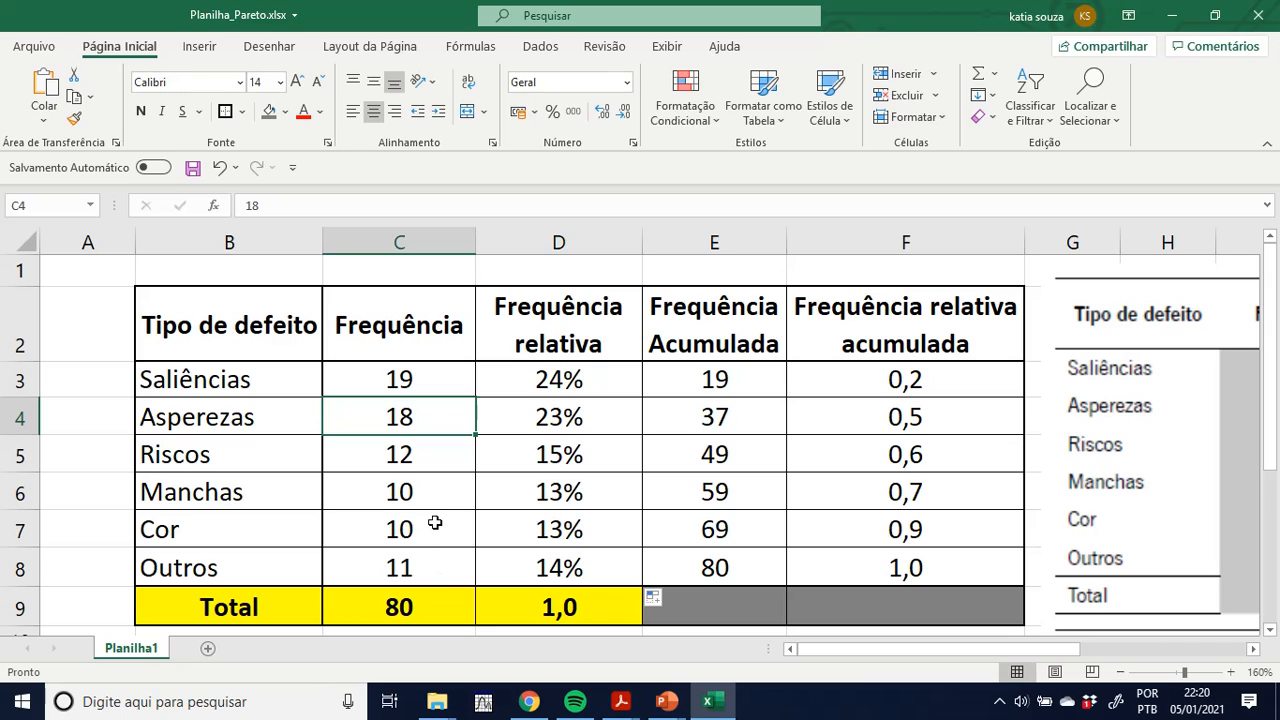
pyautogui.click(706, 383)
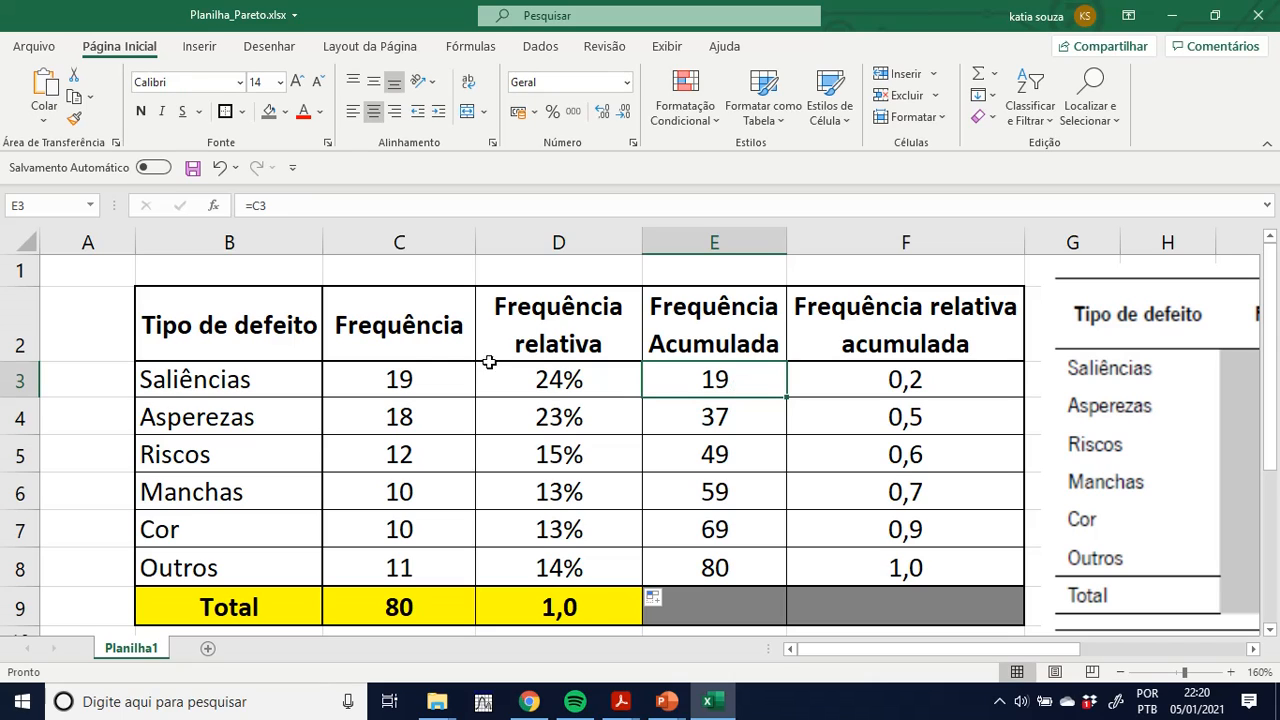
pyautogui.click(437, 376)
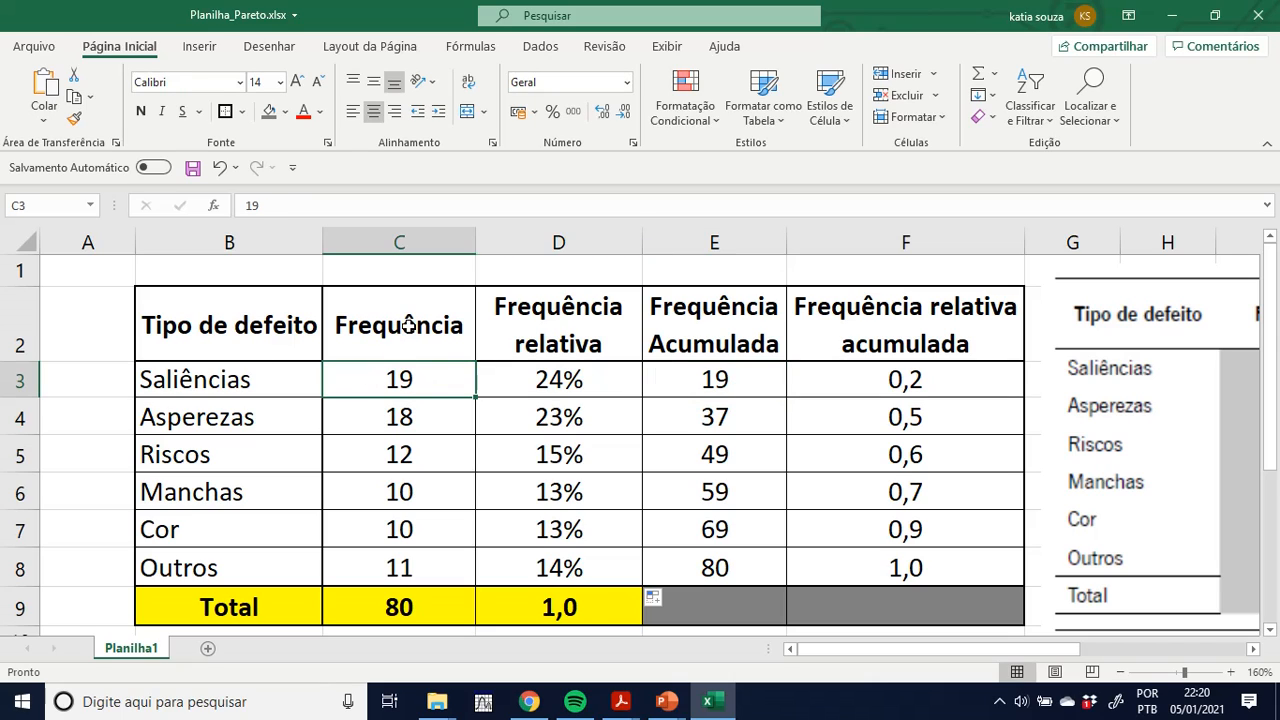
pyautogui.click(730, 381)
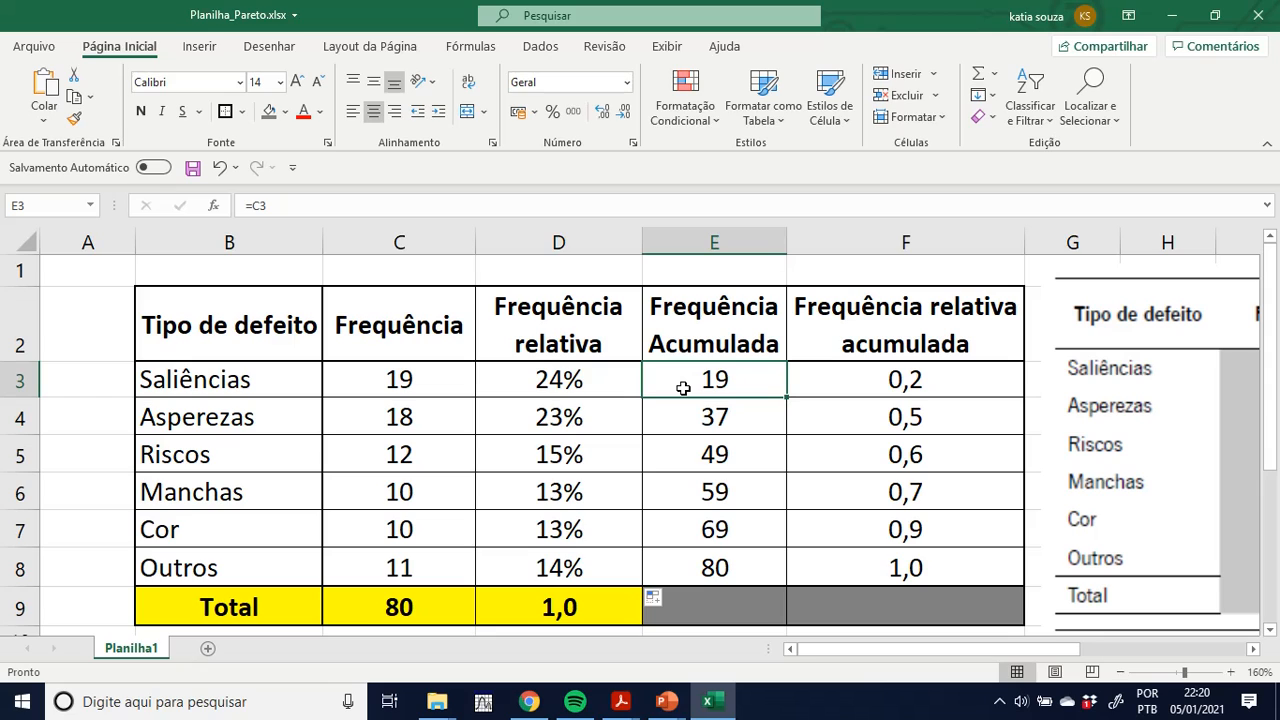
pyautogui.click(238, 334)
pyautogui.click(222, 382)
pyautogui.click(735, 382)
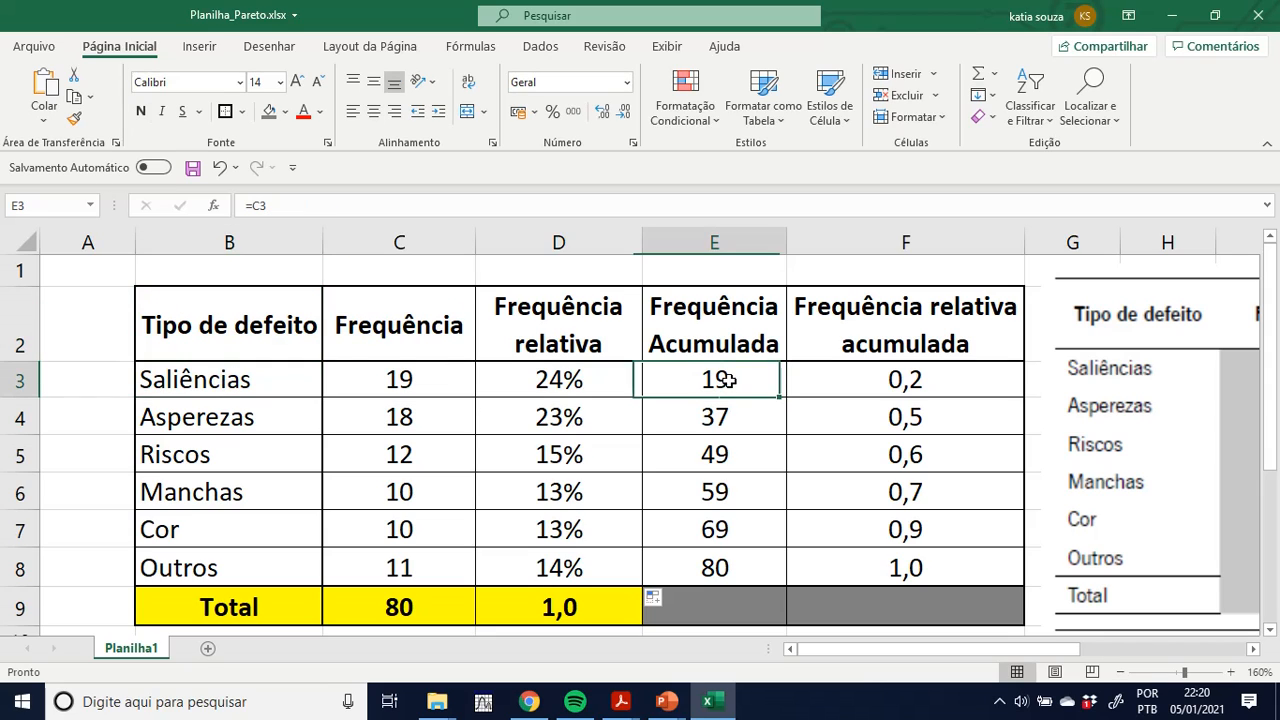
pyautogui.click(422, 388)
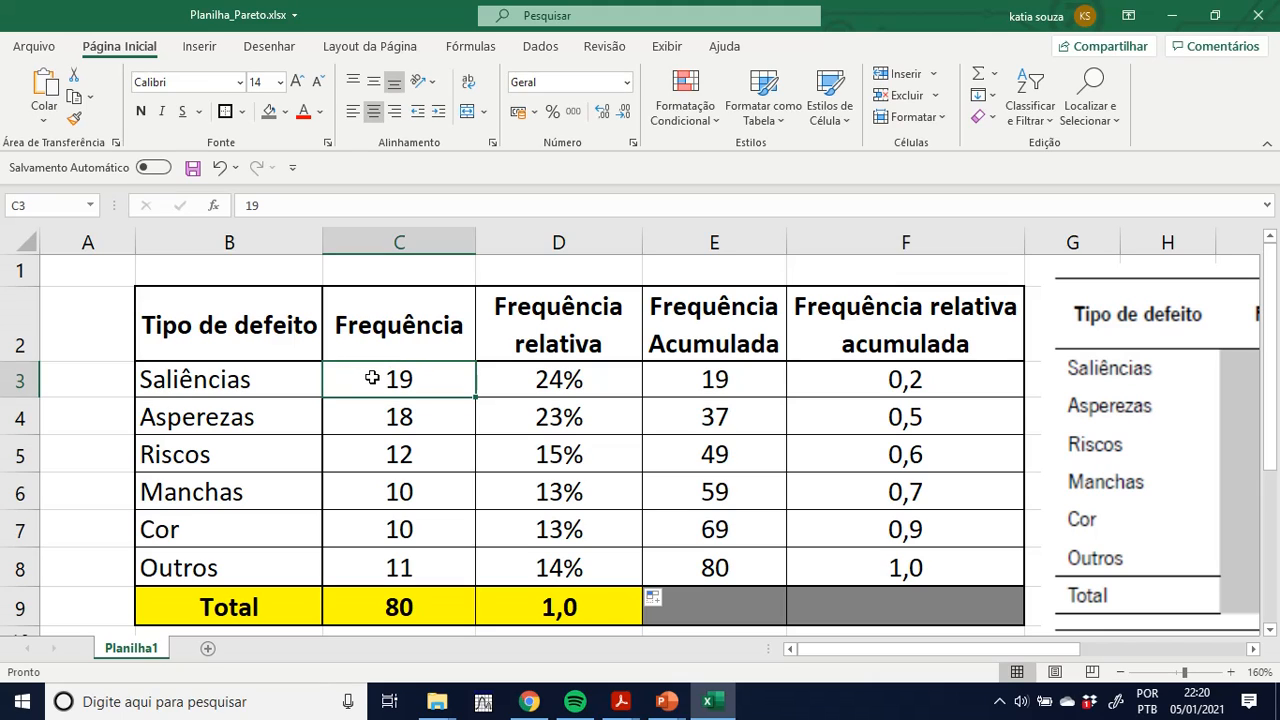
pyautogui.click(705, 383)
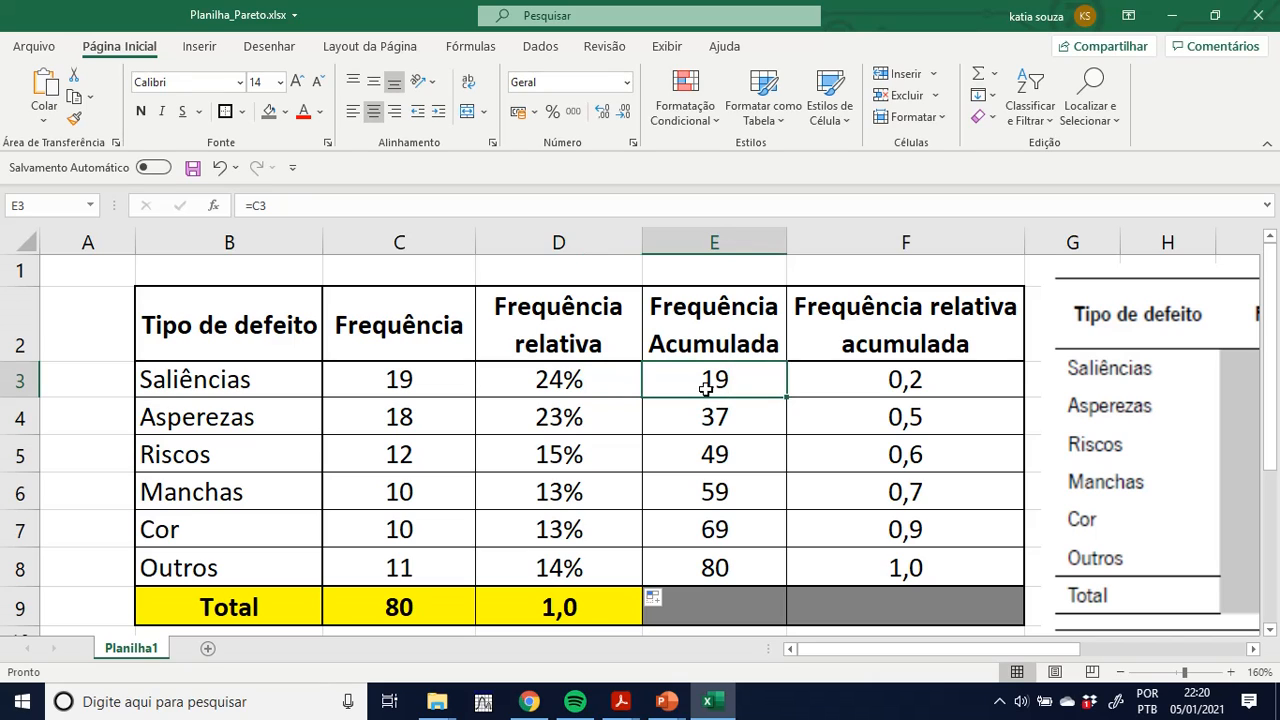
pyautogui.click(246, 391)
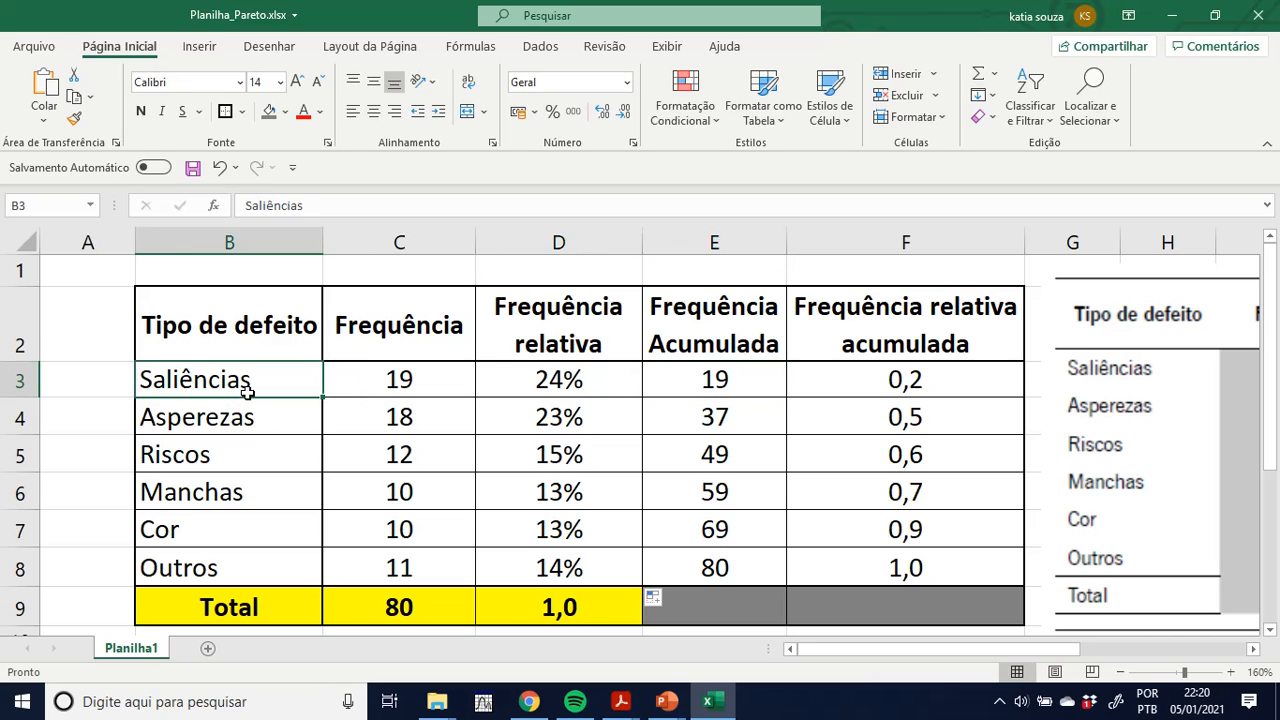
pyautogui.click(658, 375)
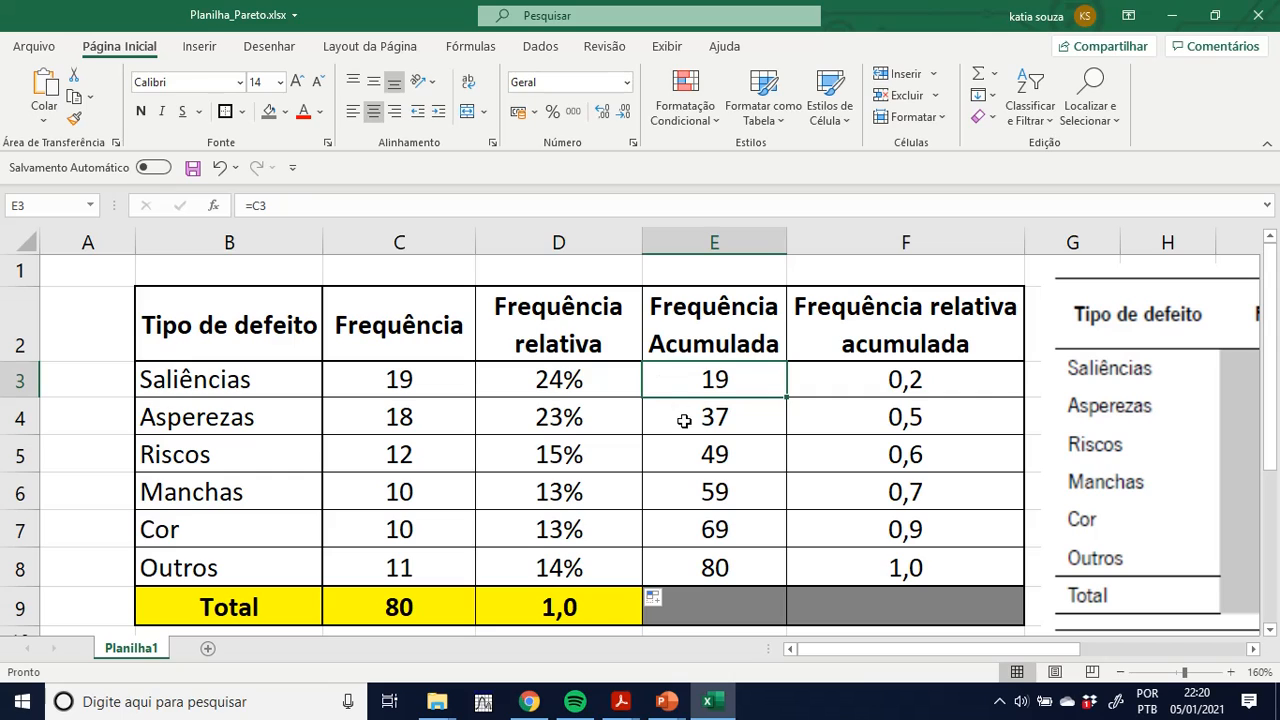
# - Examine how the accumulated frequency in E4 combines the Saliências and Asperezas frequencies in C3 and C4
pyautogui.click(679, 416)
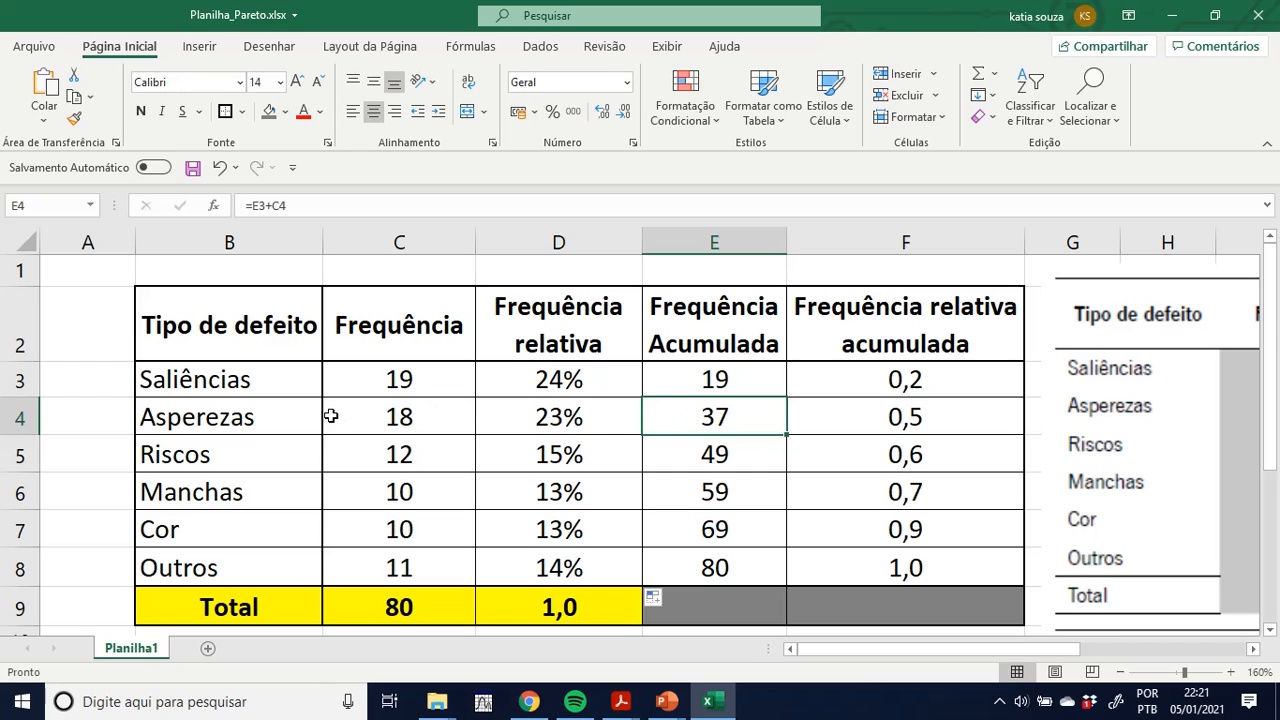
pyautogui.click(265, 380)
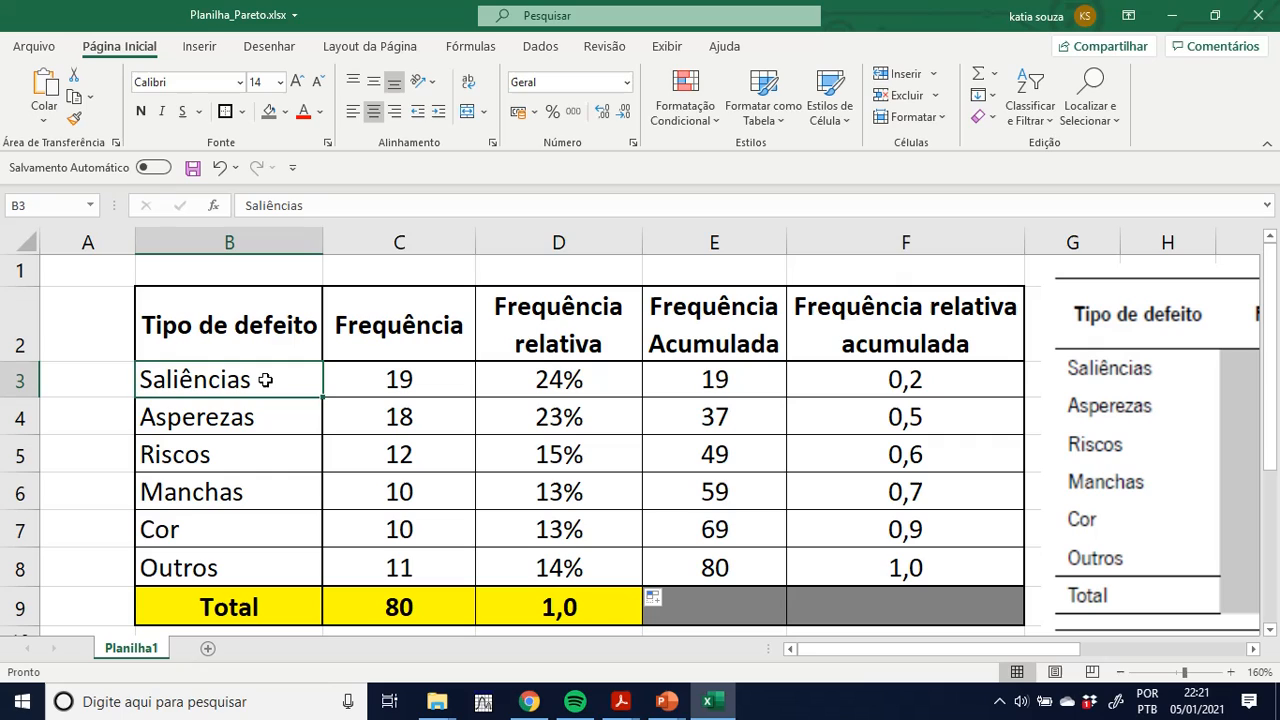
pyautogui.click(352, 381)
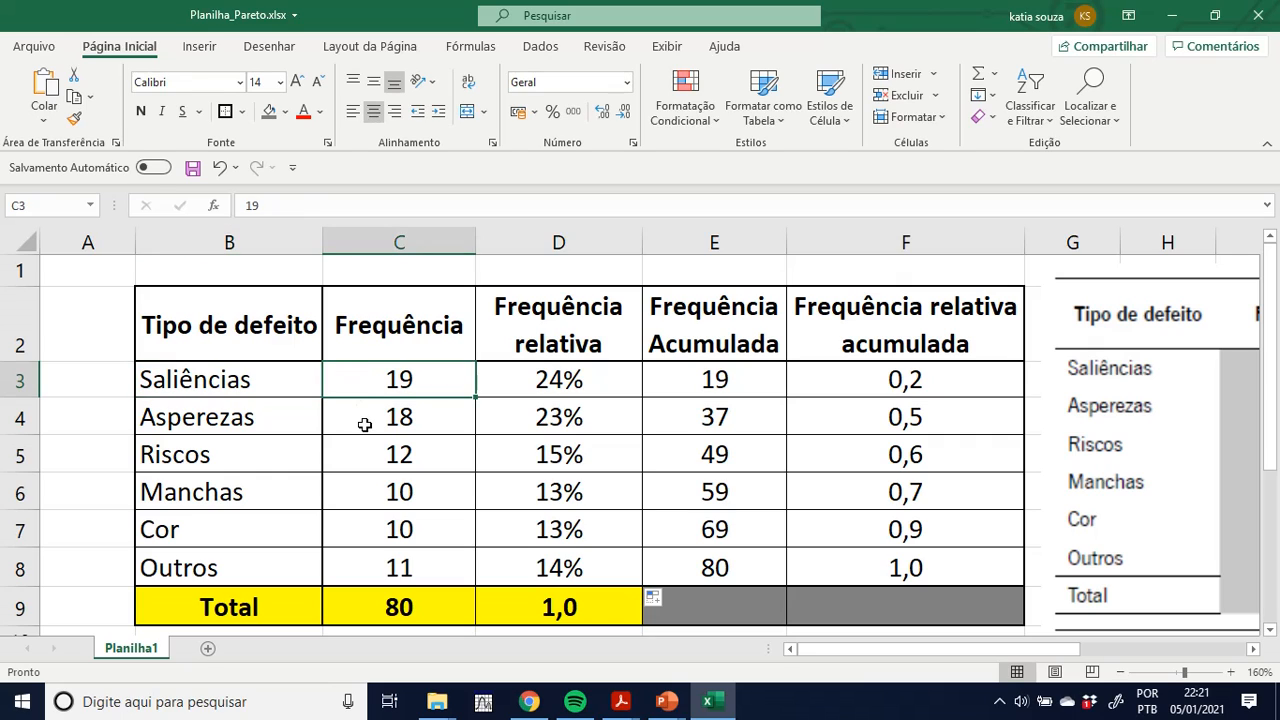
pyautogui.click(365, 424)
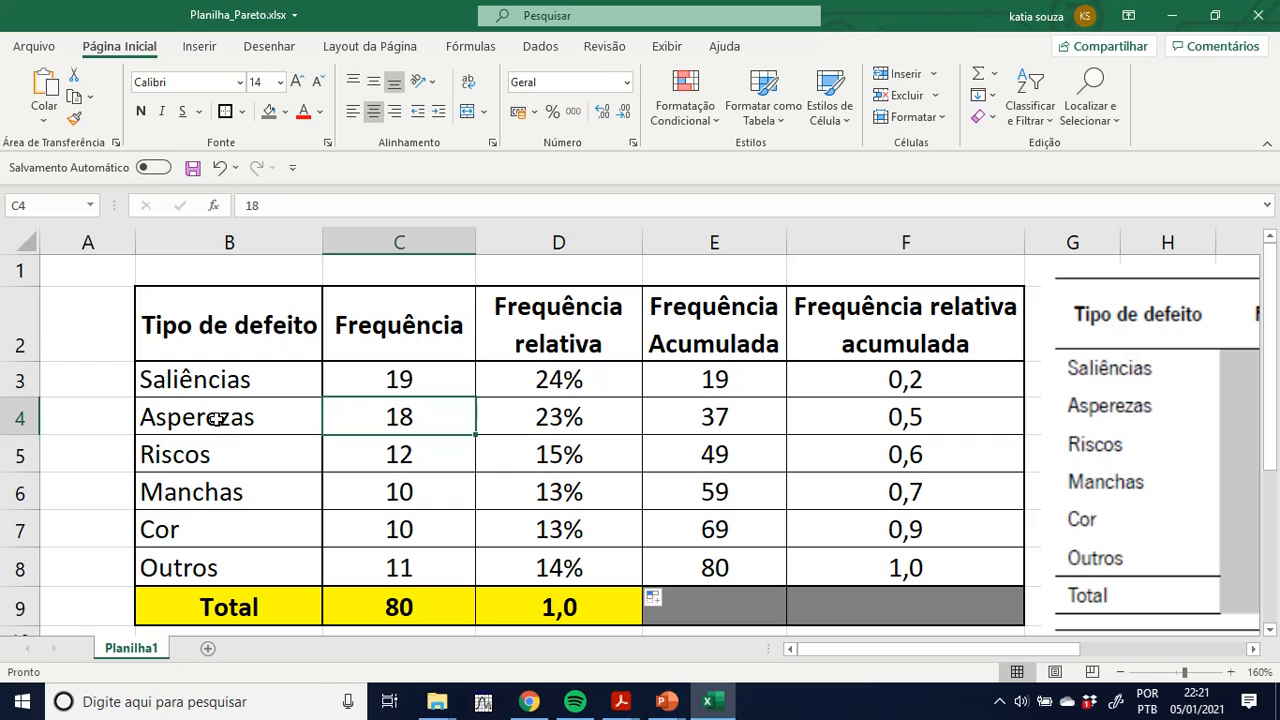
pyautogui.click(416, 380)
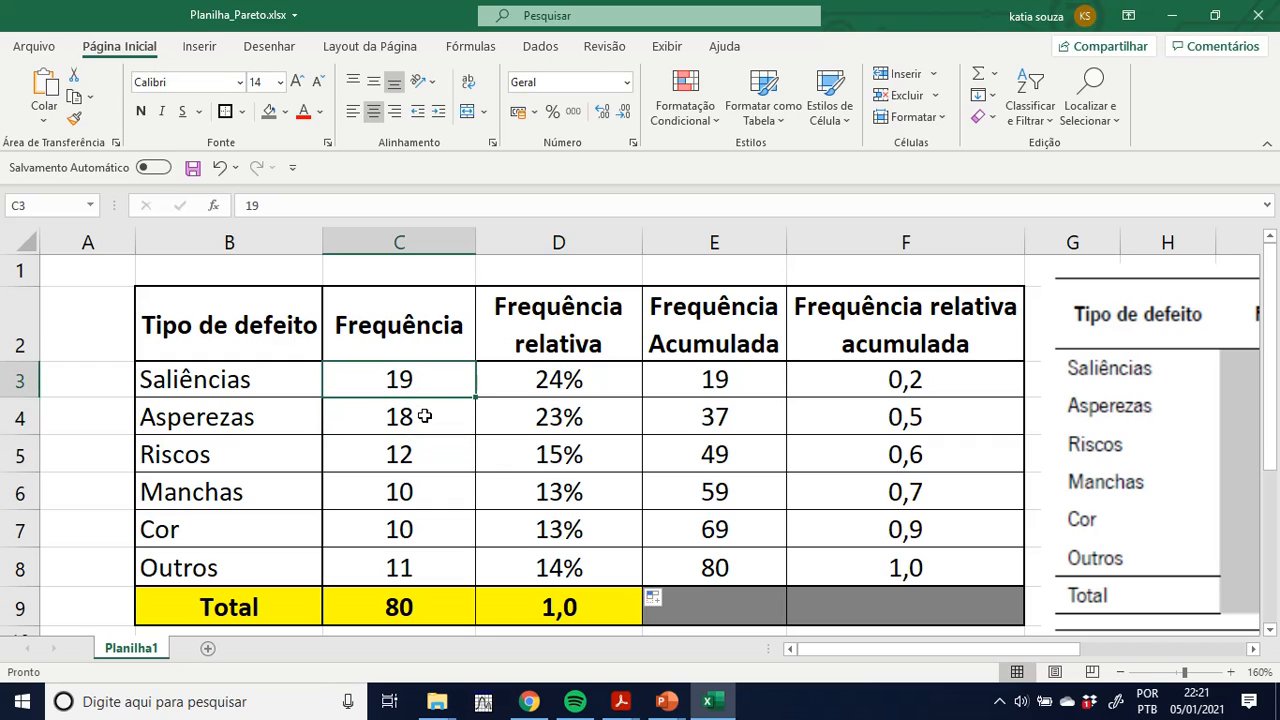
pyautogui.click(424, 416)
pyautogui.click(746, 419)
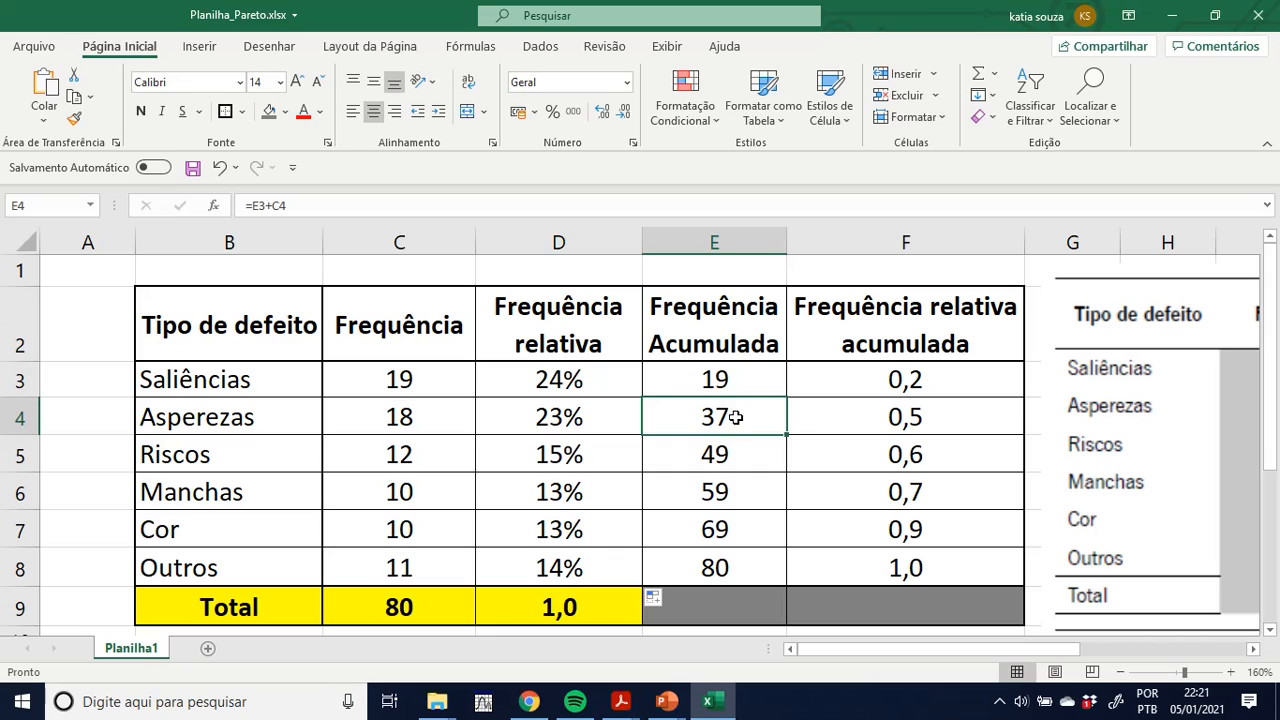
# - Enter the formula =C3 in E3 as the first accumulated frequency
pyautogui.click(751, 386)
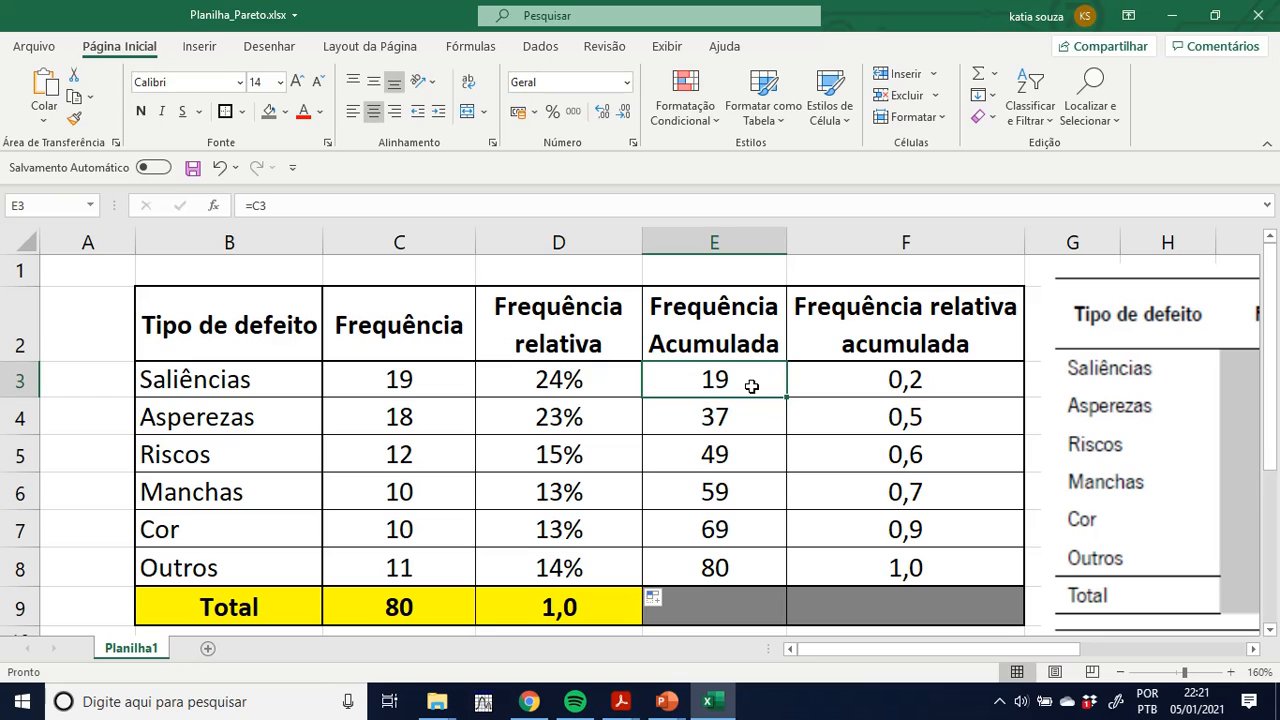
pyautogui.write('=')
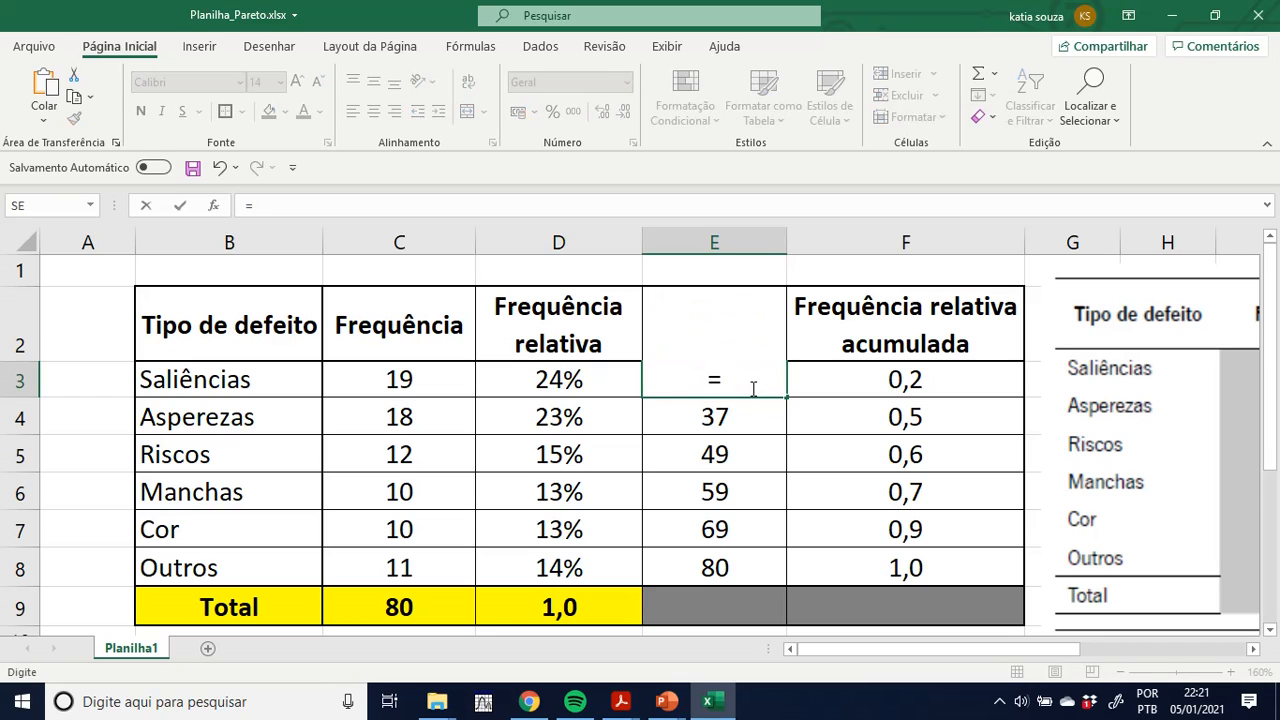
pyautogui.click(432, 378)
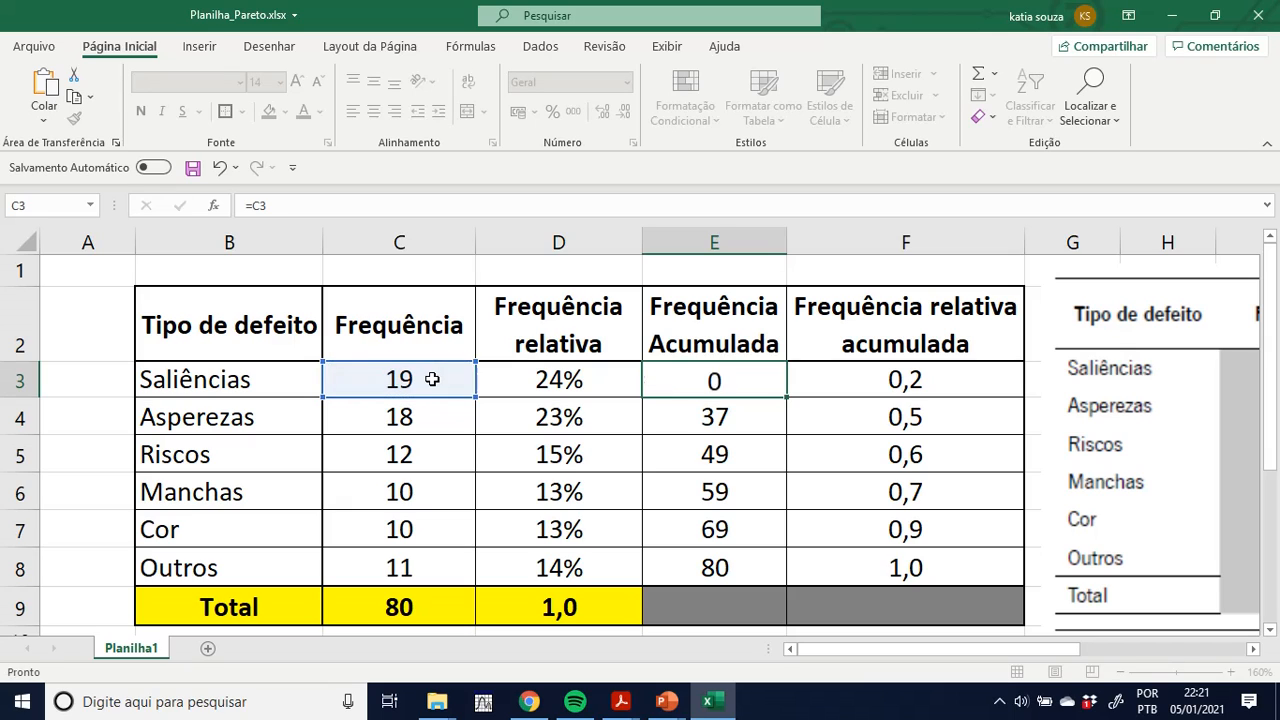
pyautogui.press('Return')
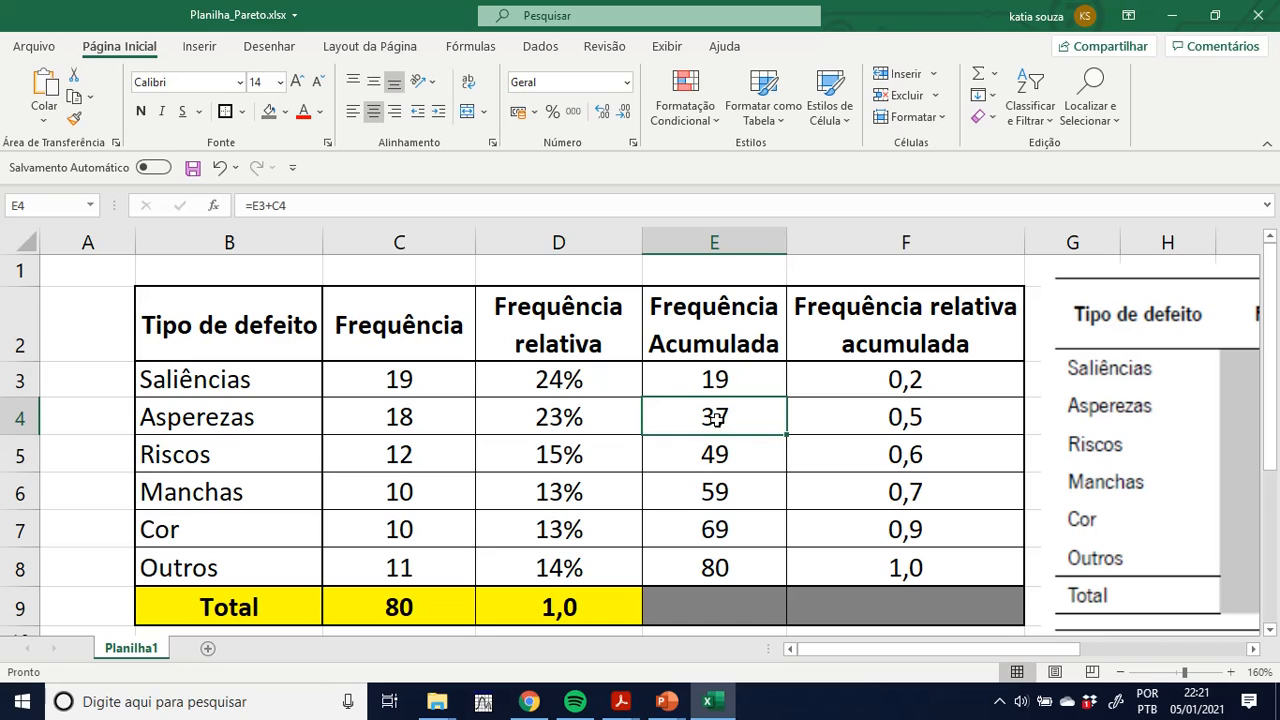
# - Enter the accumulated frequency formula =E3+C4 in E4 for Asperezas
pyautogui.write('=')
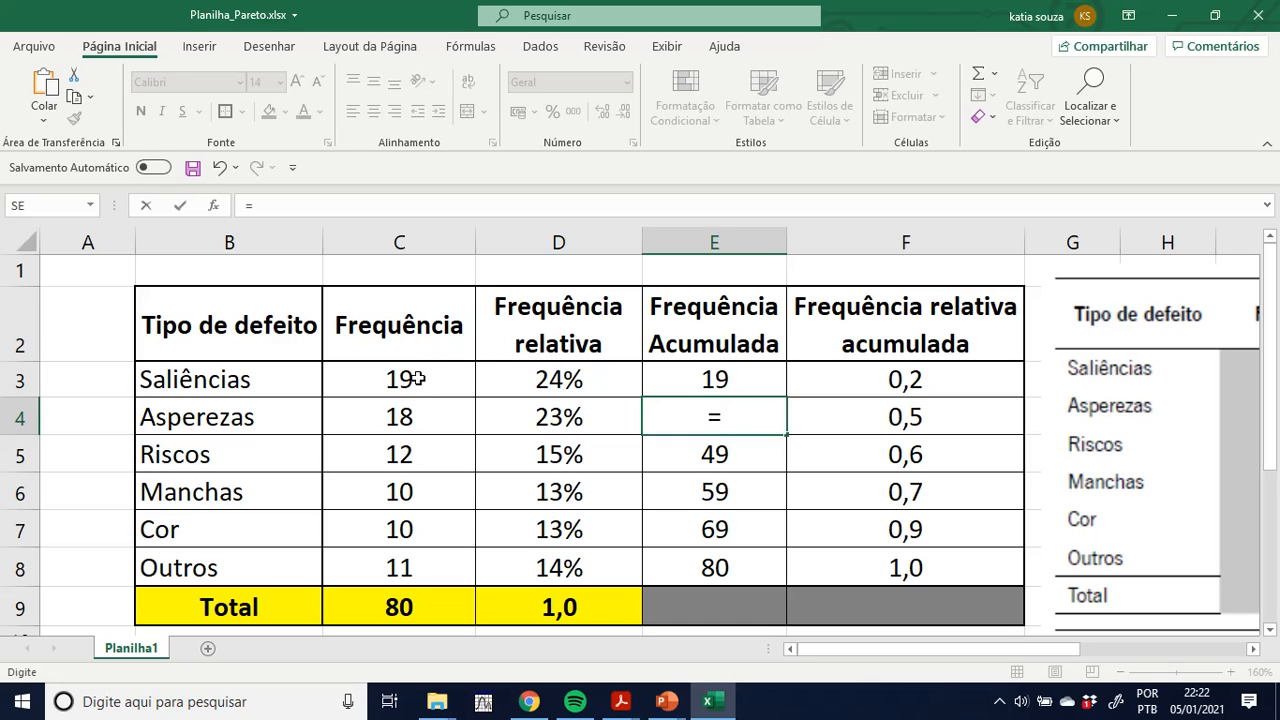
pyautogui.click(750, 381)
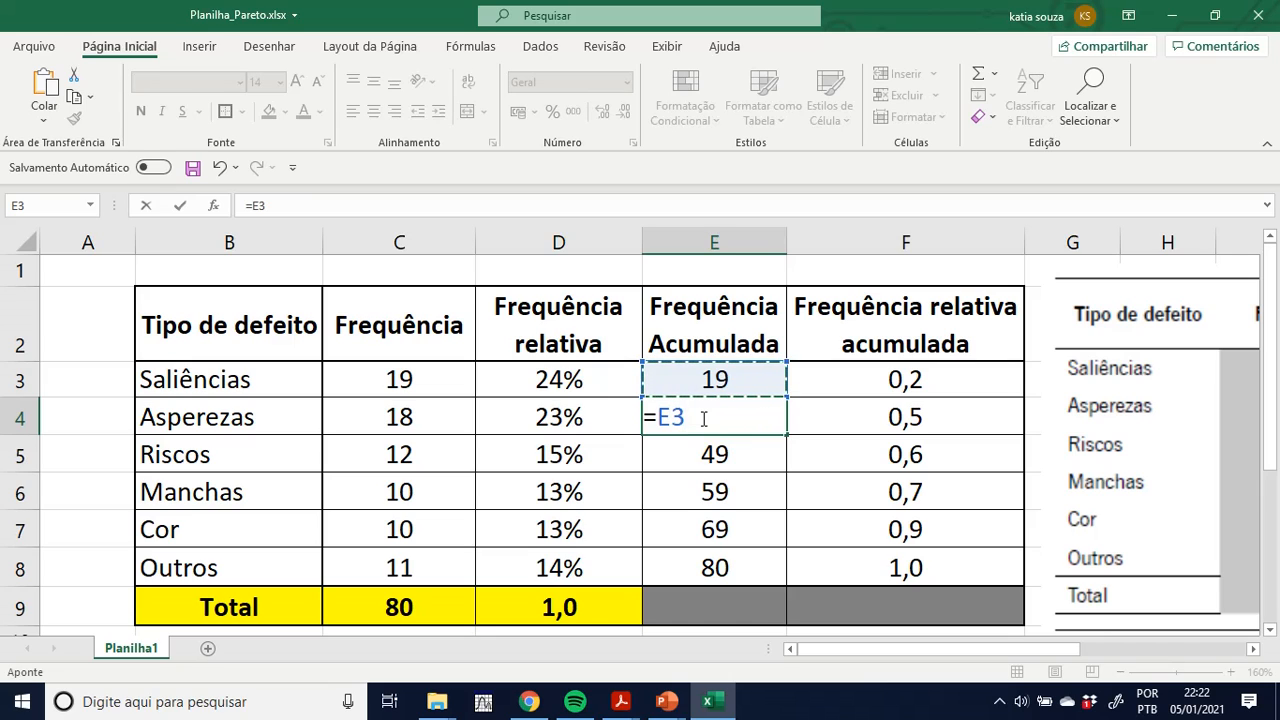
pyautogui.write('+')
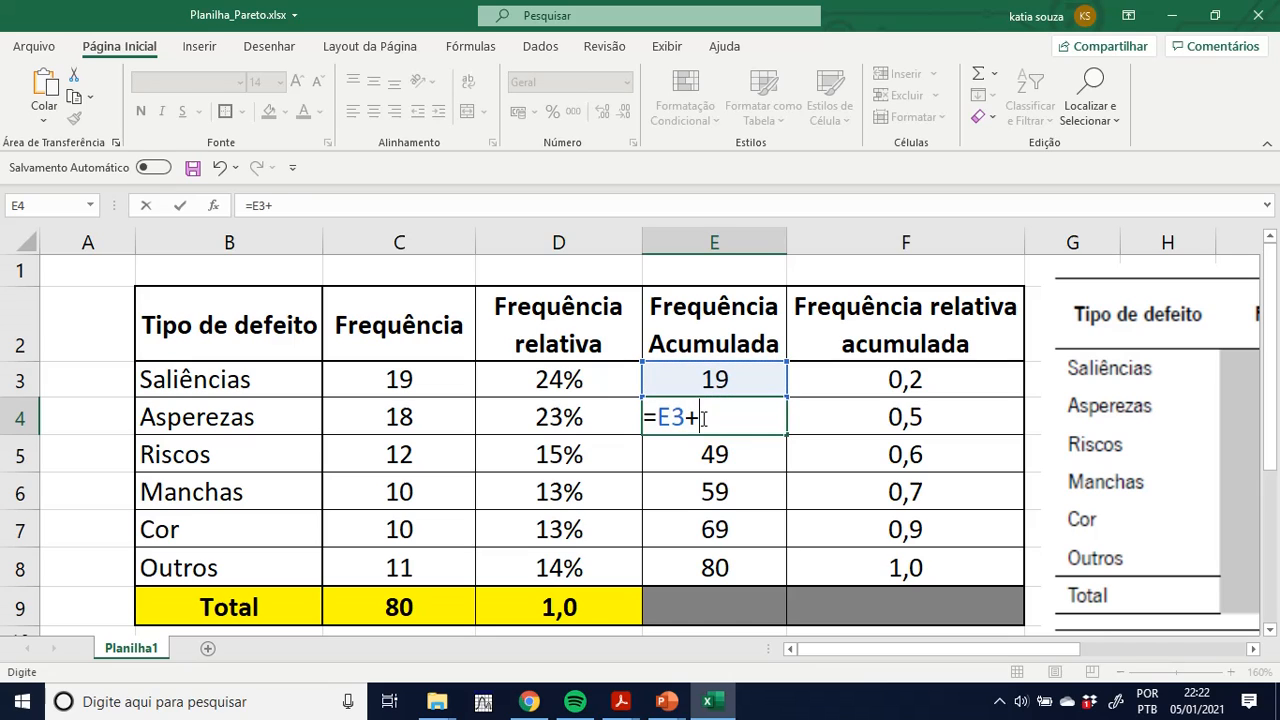
pyautogui.click(399, 419)
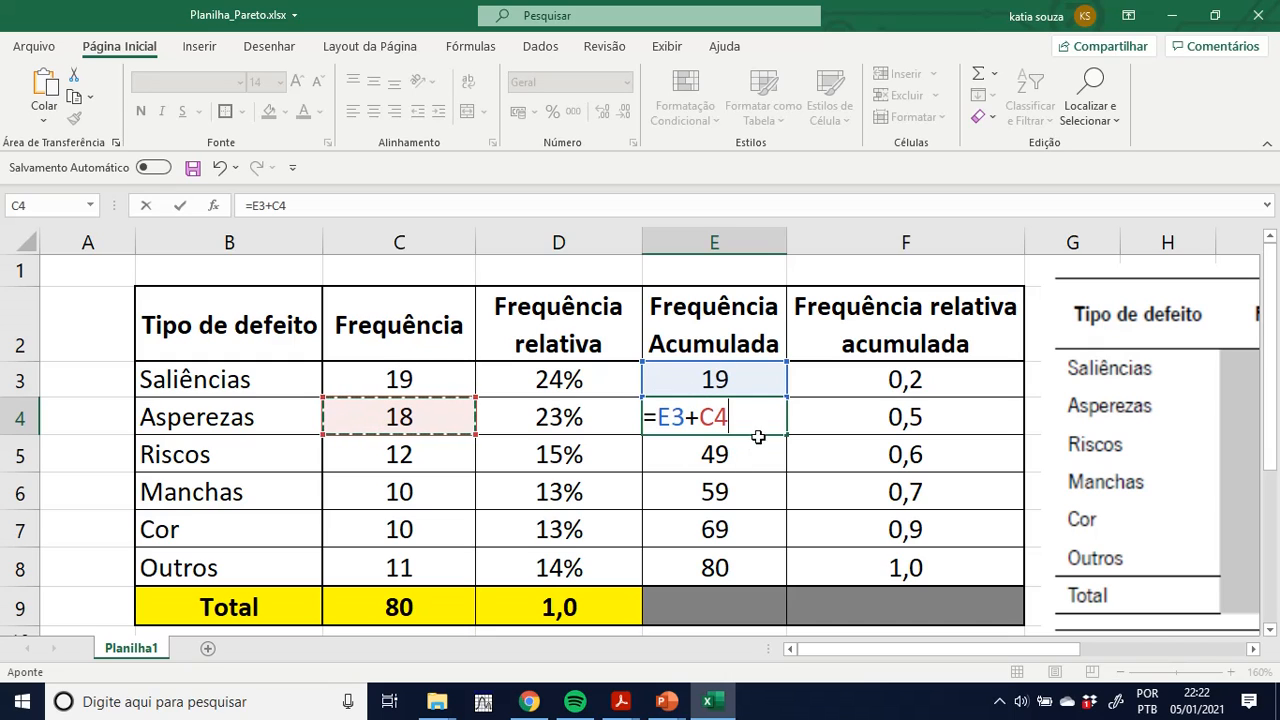
pyautogui.press('Return')
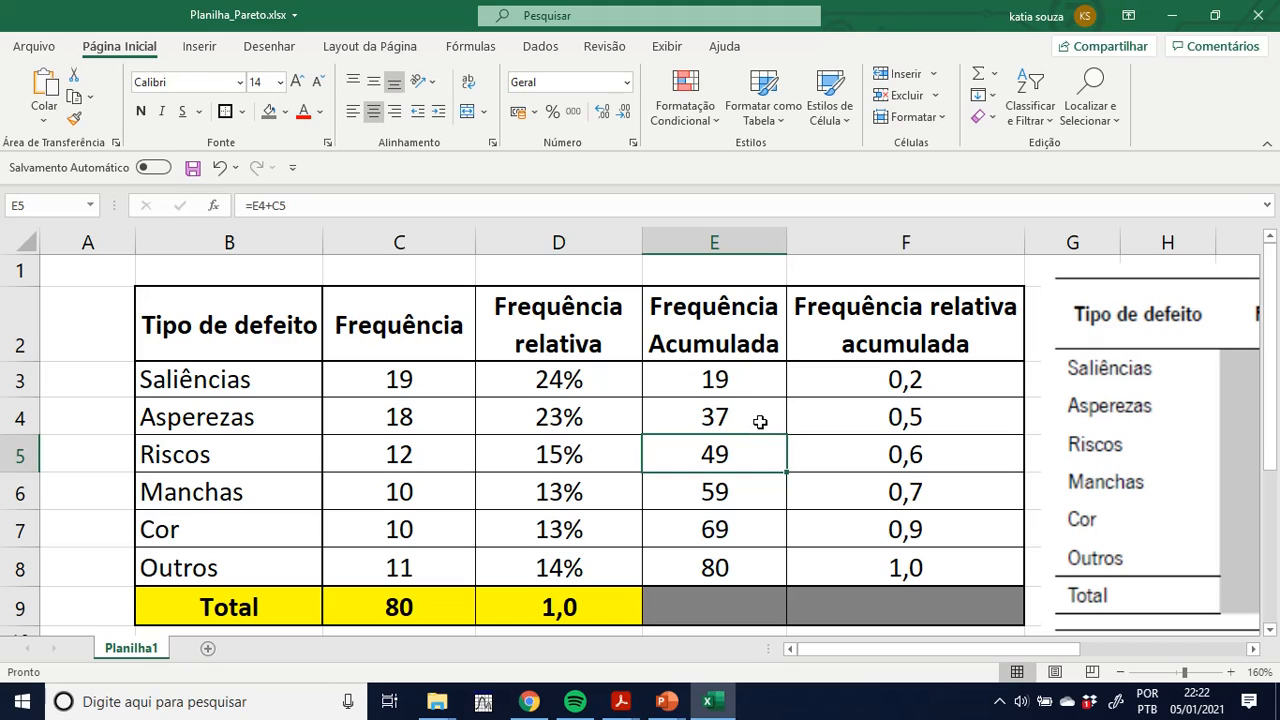
pyautogui.click(690, 420)
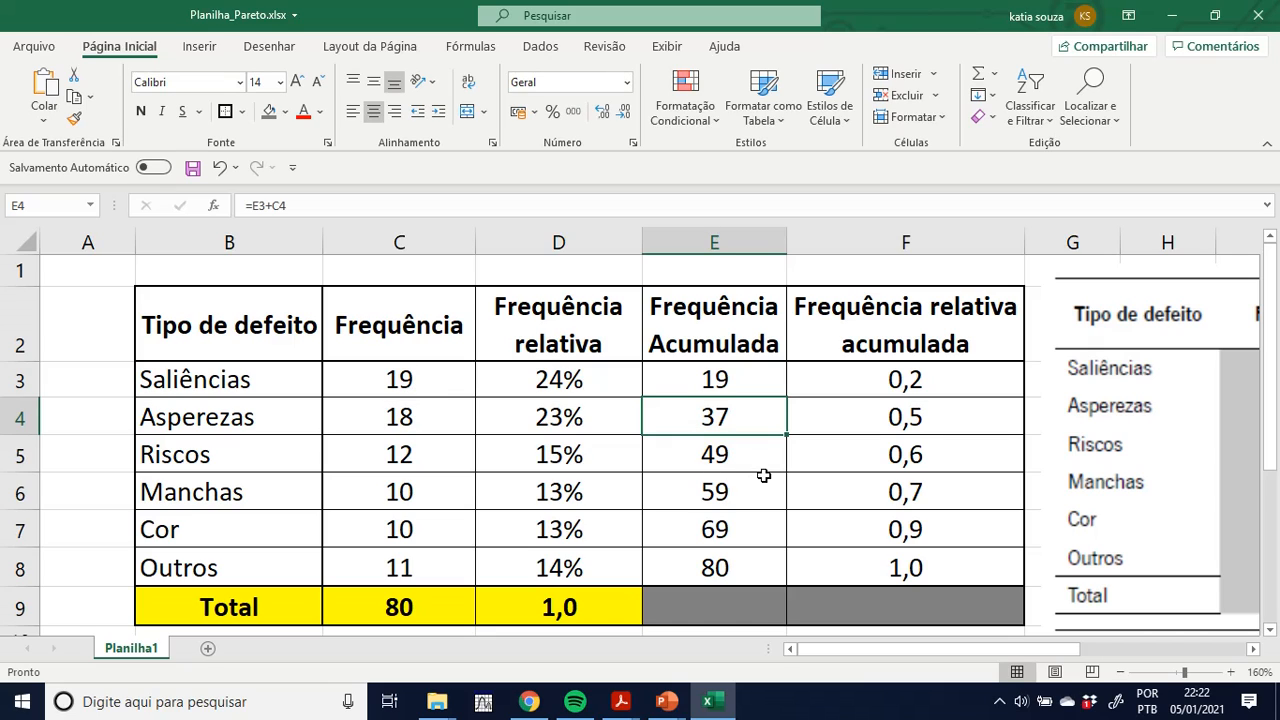
# - Enter the accumulated frequency formula =E4+C5 in E5 for Riscos
pyautogui.click(737, 460)
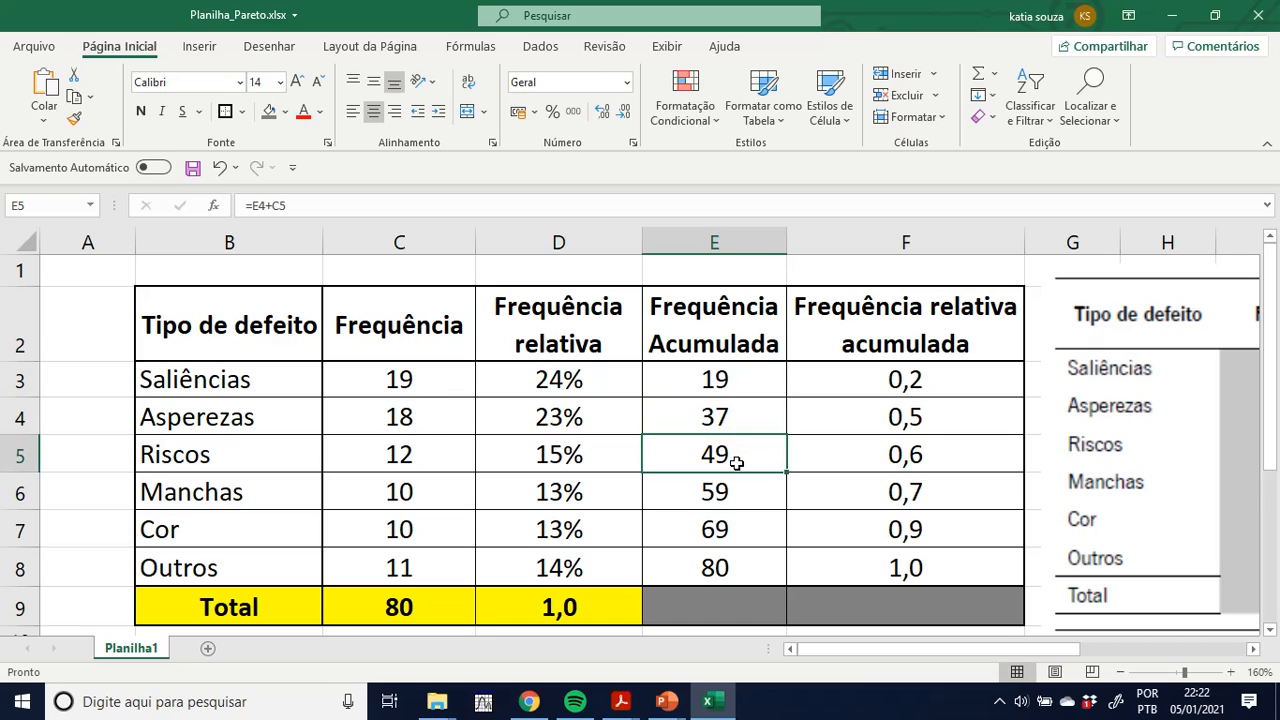
pyautogui.write('=')
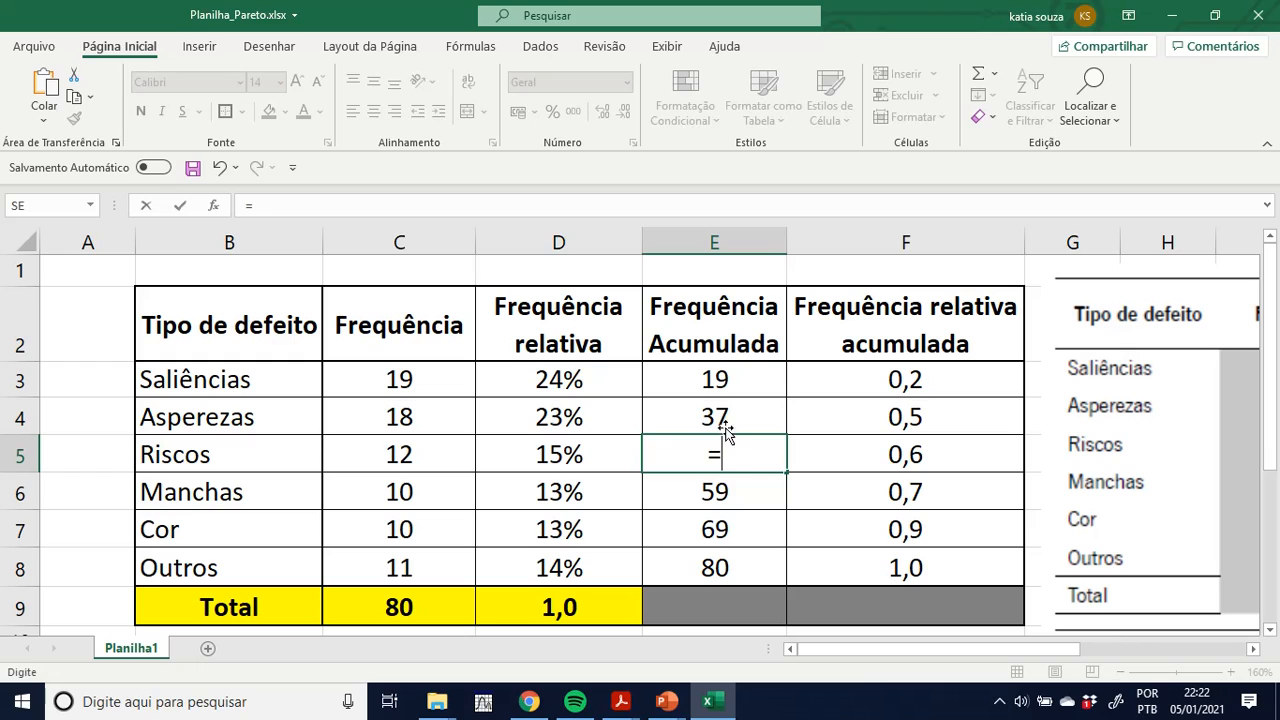
pyautogui.click(725, 416)
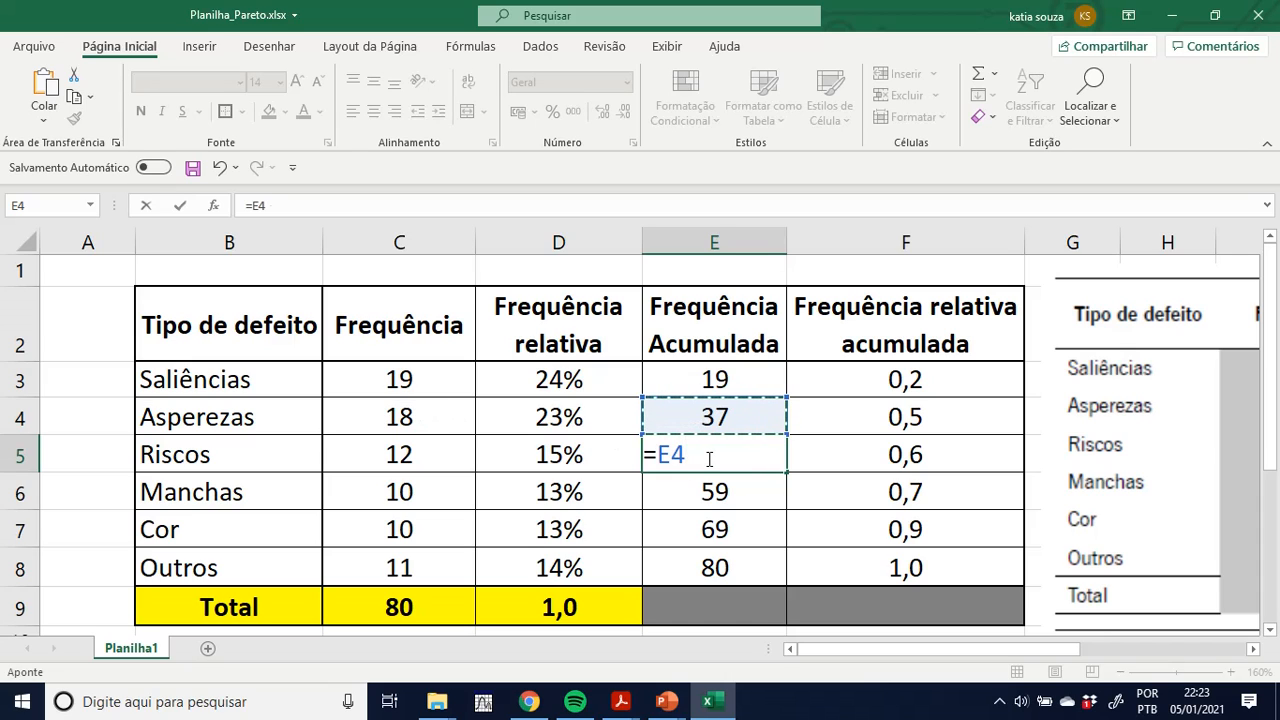
pyautogui.write('+')
pyautogui.click(424, 457)
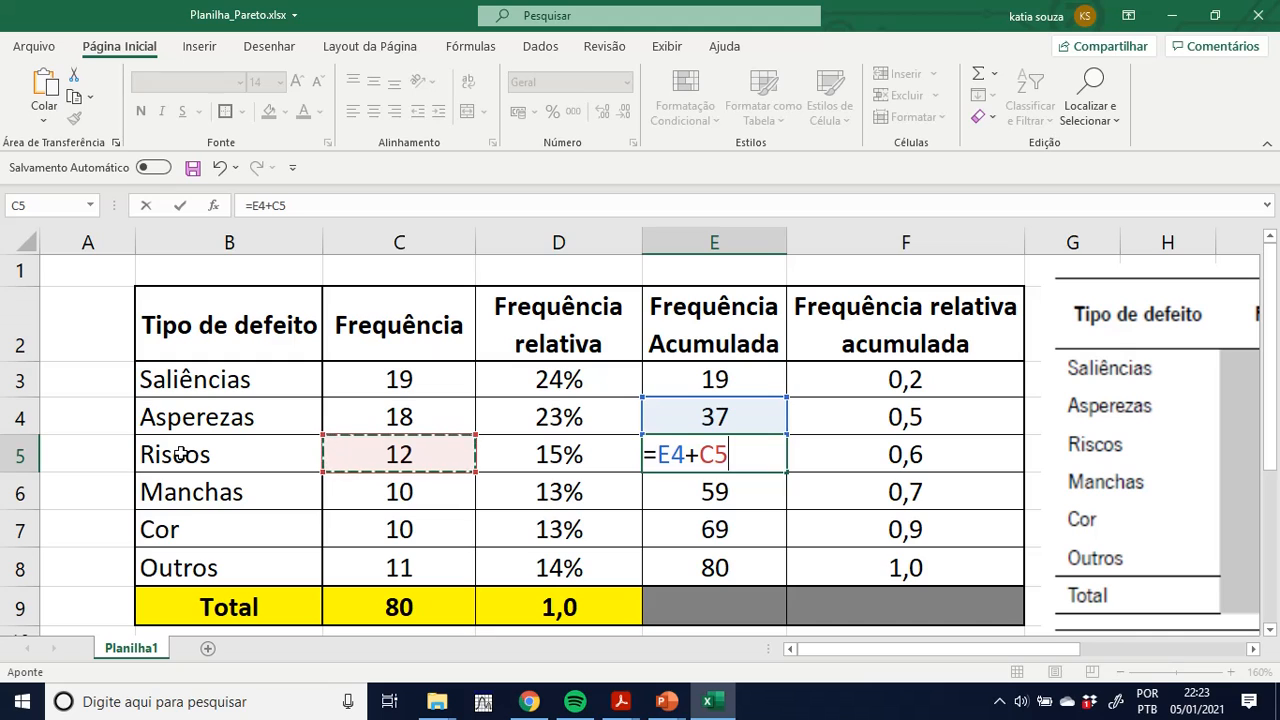
pyautogui.press('Return')
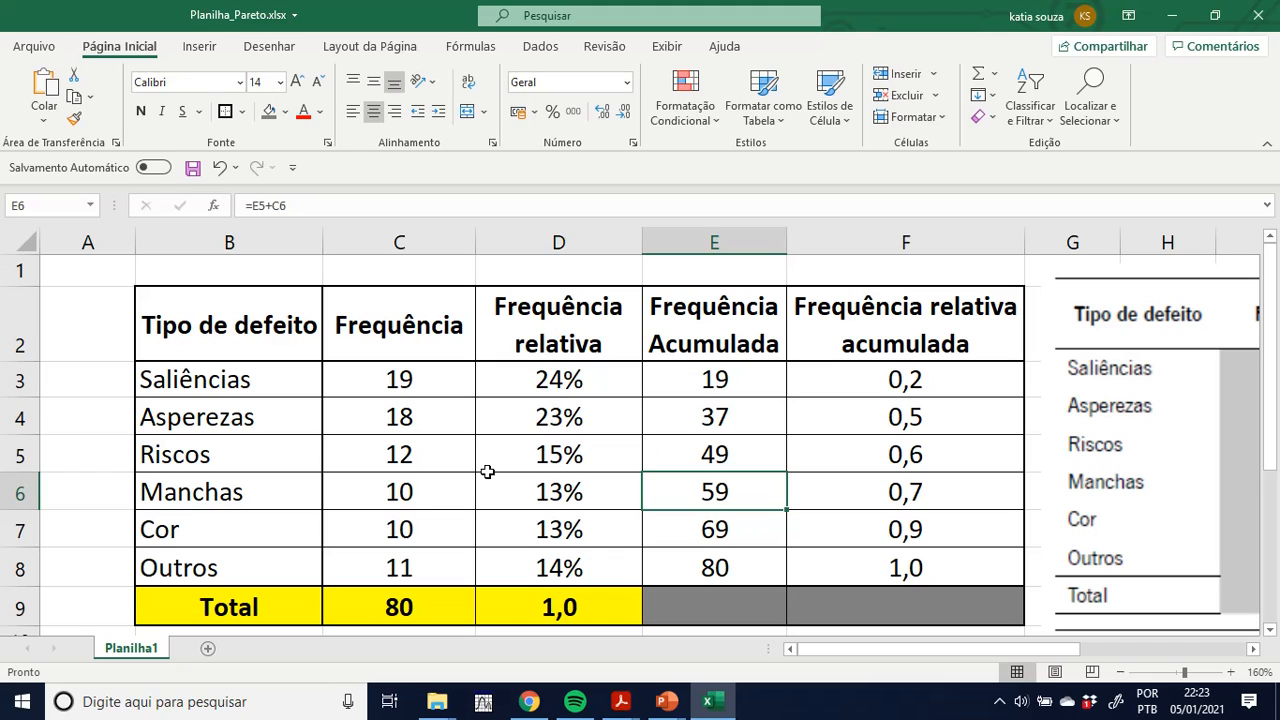
pyautogui.click(408, 491)
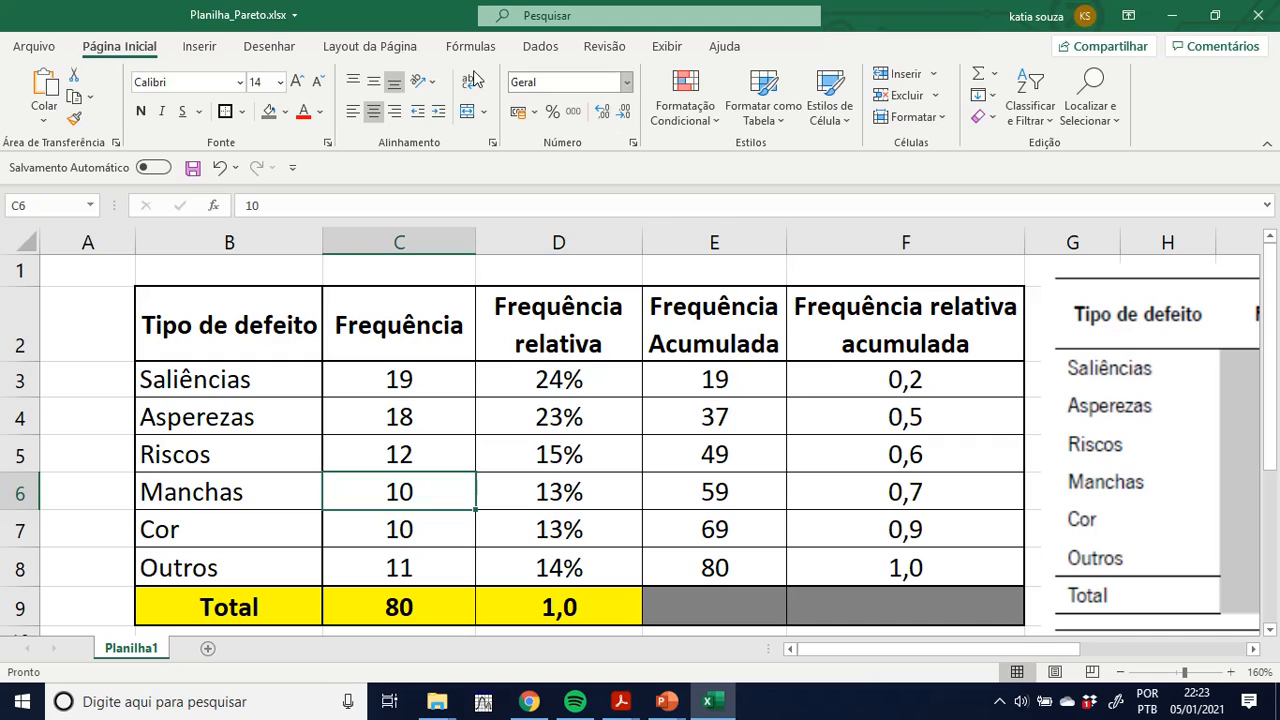
pyautogui.click(270, 47)
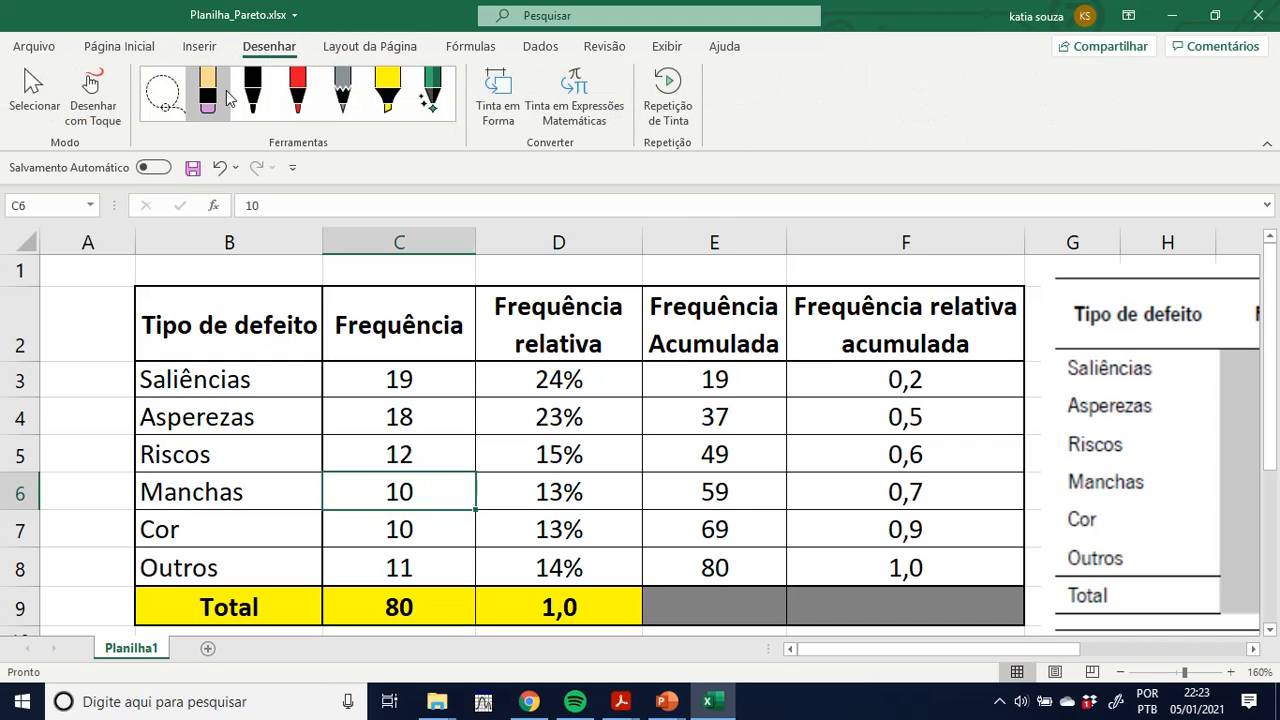
pyautogui.click(299, 96)
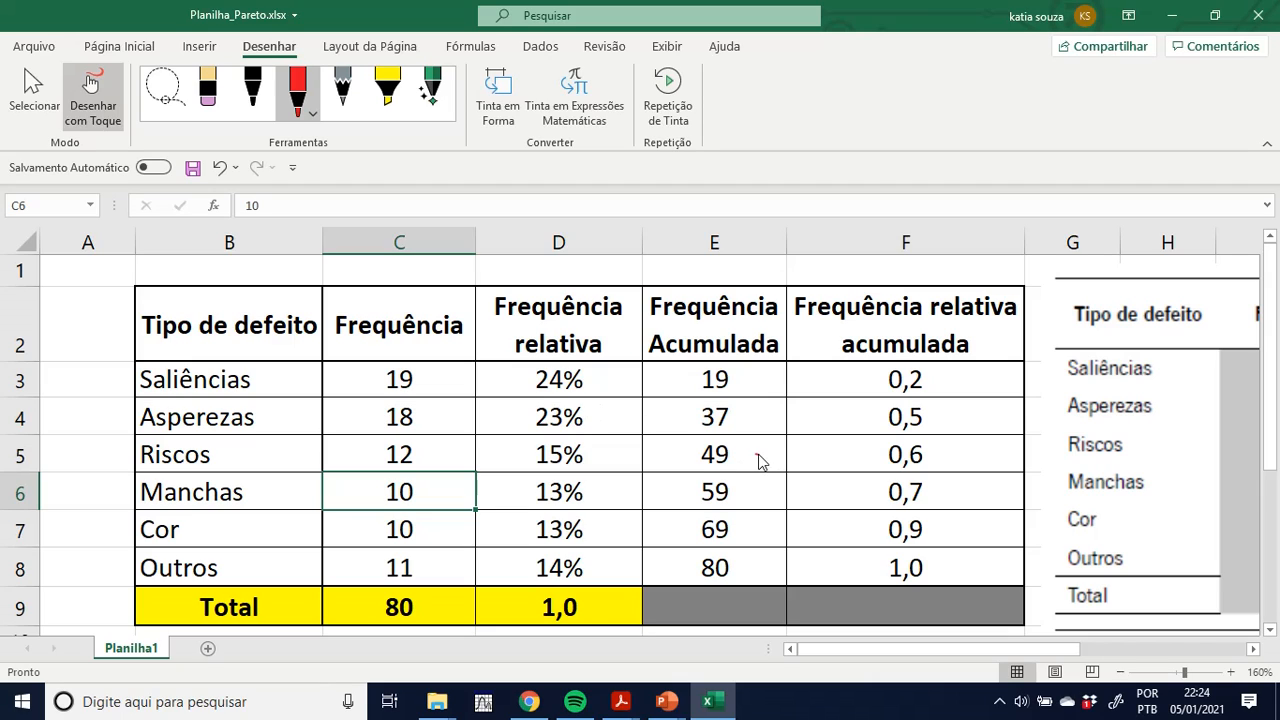
pyautogui.moveTo(758, 453); pyautogui.dragTo(698, 452)
pyautogui.press('Escape')
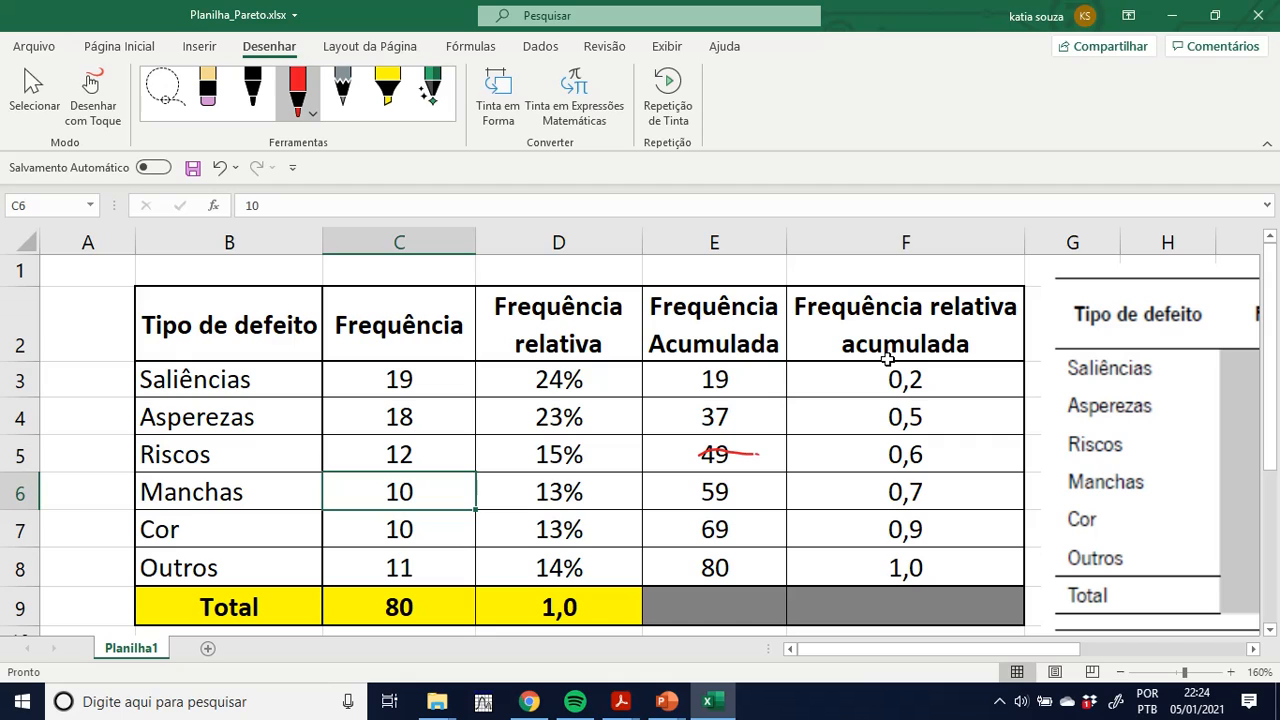
pyautogui.click(208, 92)
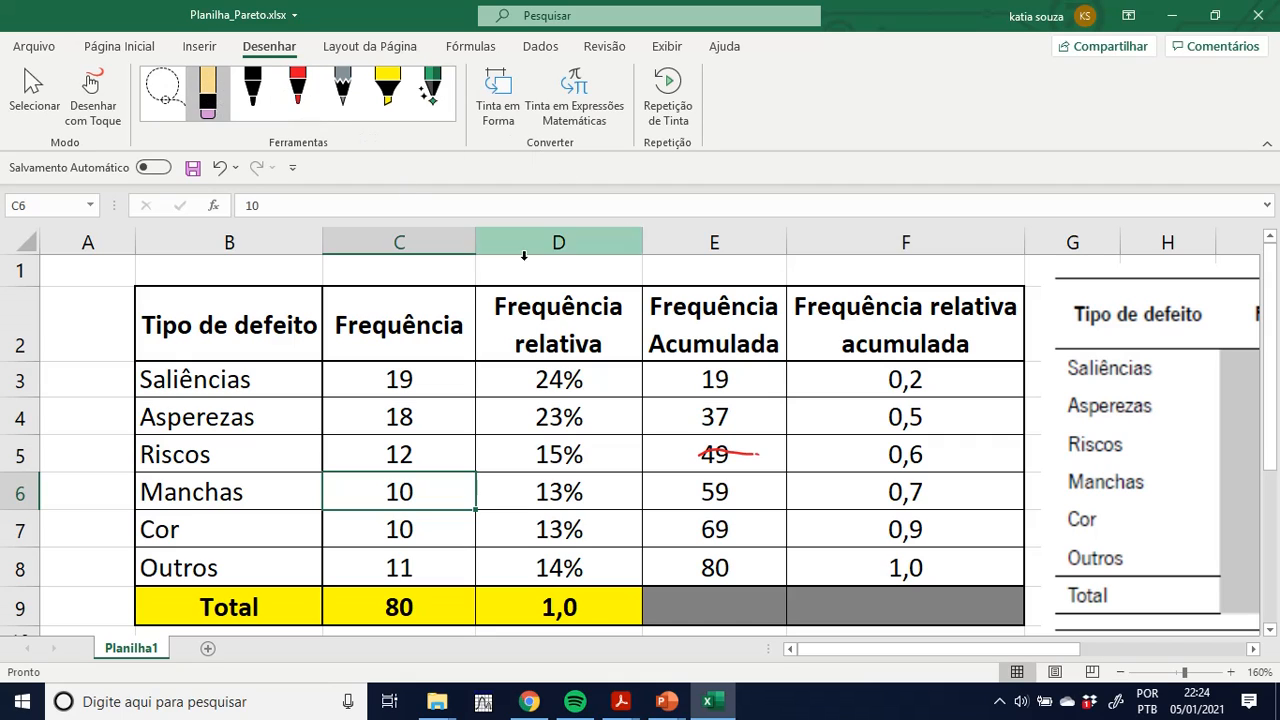
pyautogui.moveTo(737, 450); pyautogui.dragTo(736, 457)
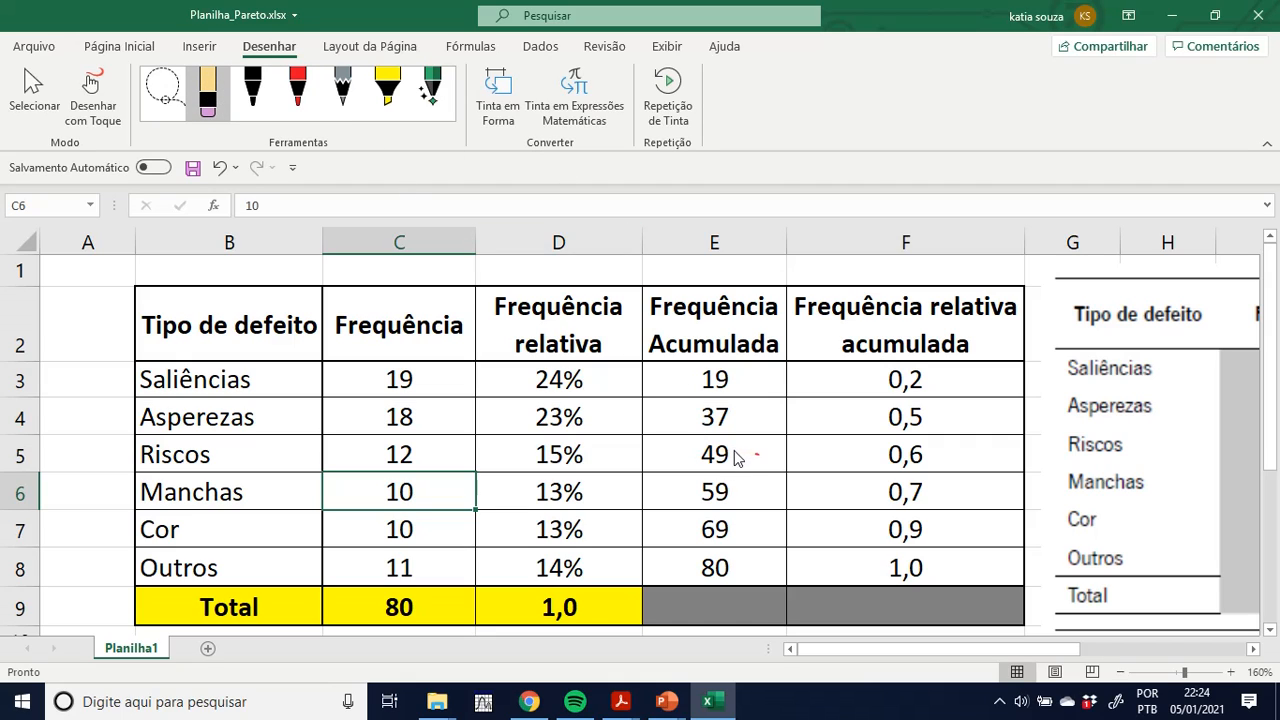
pyautogui.click(758, 454)
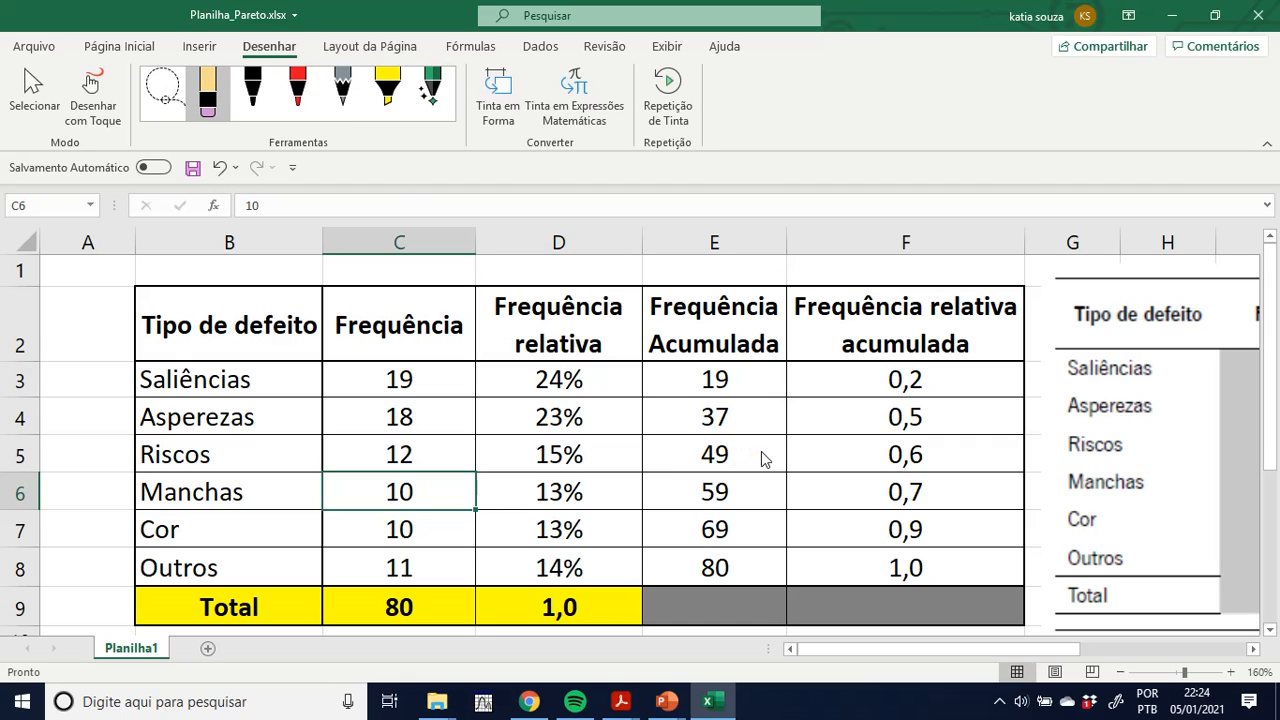
# - Circle the Riscos accumulated frequency in E5 and the Manchas values in C6 and E6 with the red pen
pyautogui.click(296, 88)
pyautogui.moveTo(724, 440)
pyautogui.mouseDown()
pyautogui.moveTo(760, 445)
pyautogui.moveTo(734, 462)
pyautogui.mouseUp()
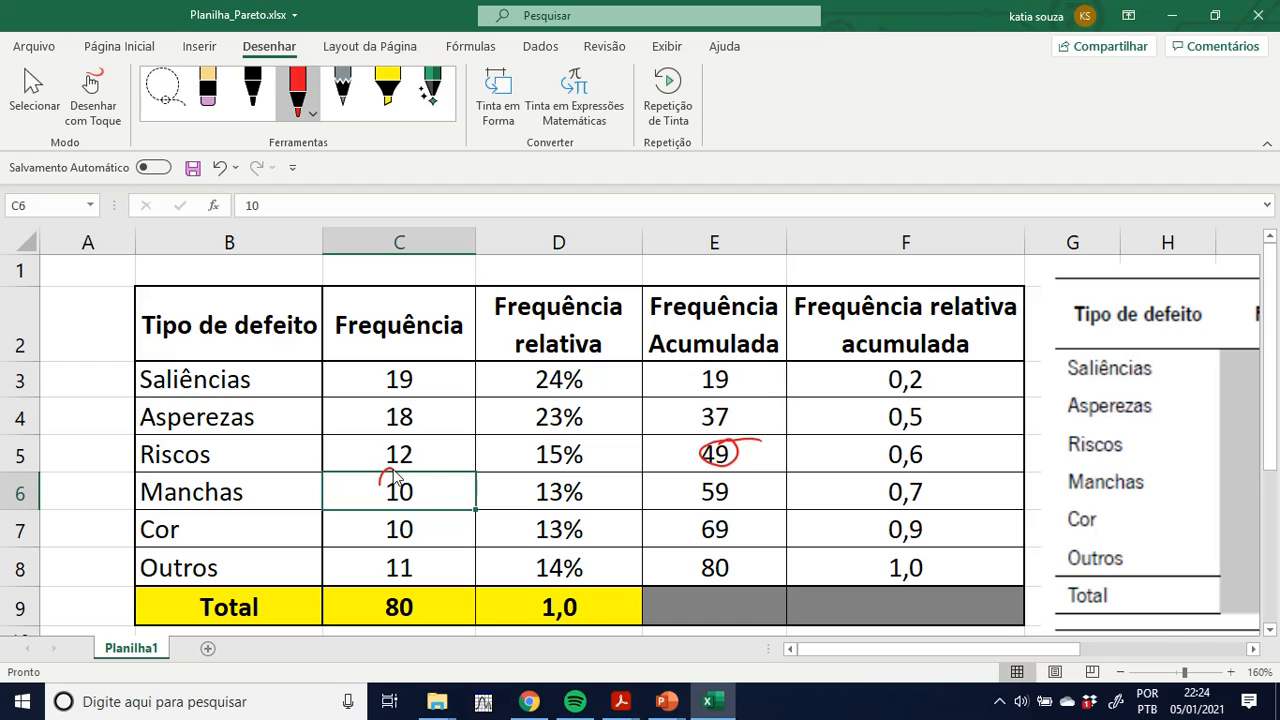
pyautogui.moveTo(395, 475)
pyautogui.mouseDown()
pyautogui.moveTo(412, 500)
pyautogui.moveTo(405, 467)
pyautogui.moveTo(386, 470)
pyautogui.mouseUp()
pyautogui.moveTo(708, 477)
pyautogui.mouseDown()
pyautogui.moveTo(728, 480)
pyautogui.moveTo(701, 500)
pyautogui.mouseUp()
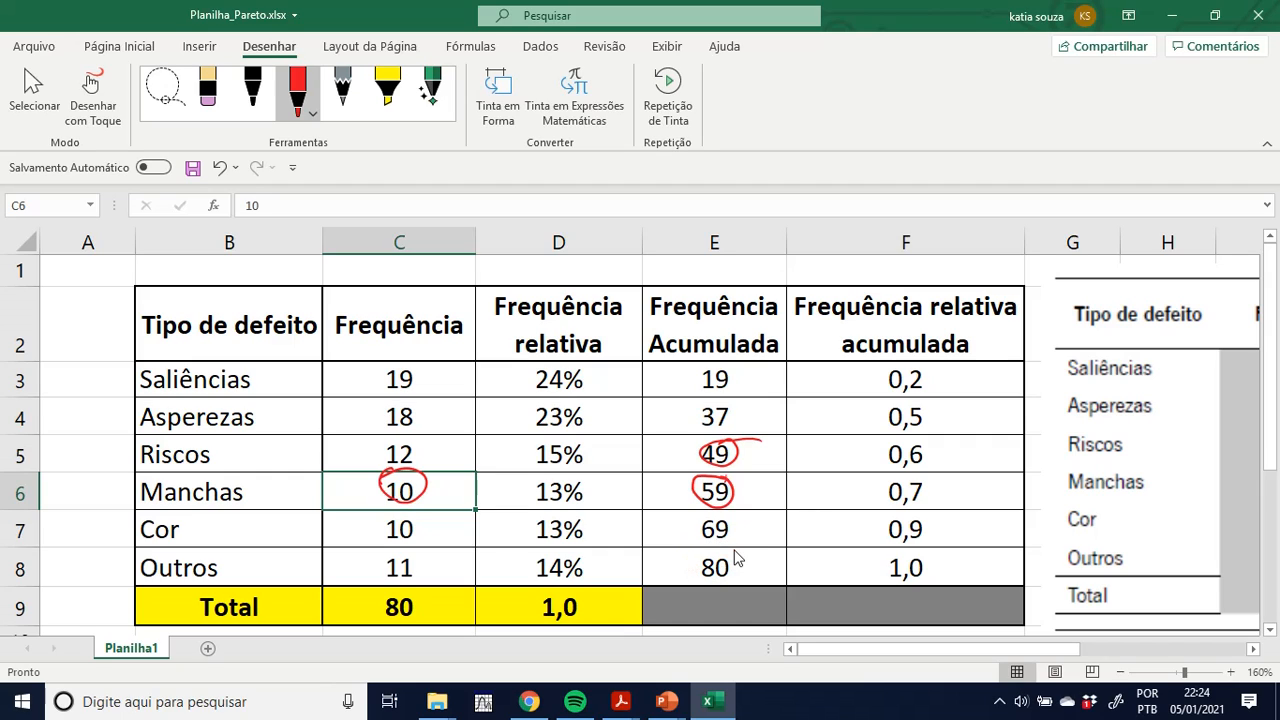
# - Circle the last accumulated frequency in E8 and the totals in C9 and D9 in red ink
pyautogui.moveTo(690, 568)
pyautogui.mouseDown()
pyautogui.moveTo(714, 584)
pyautogui.moveTo(741, 568)
pyautogui.mouseUp()
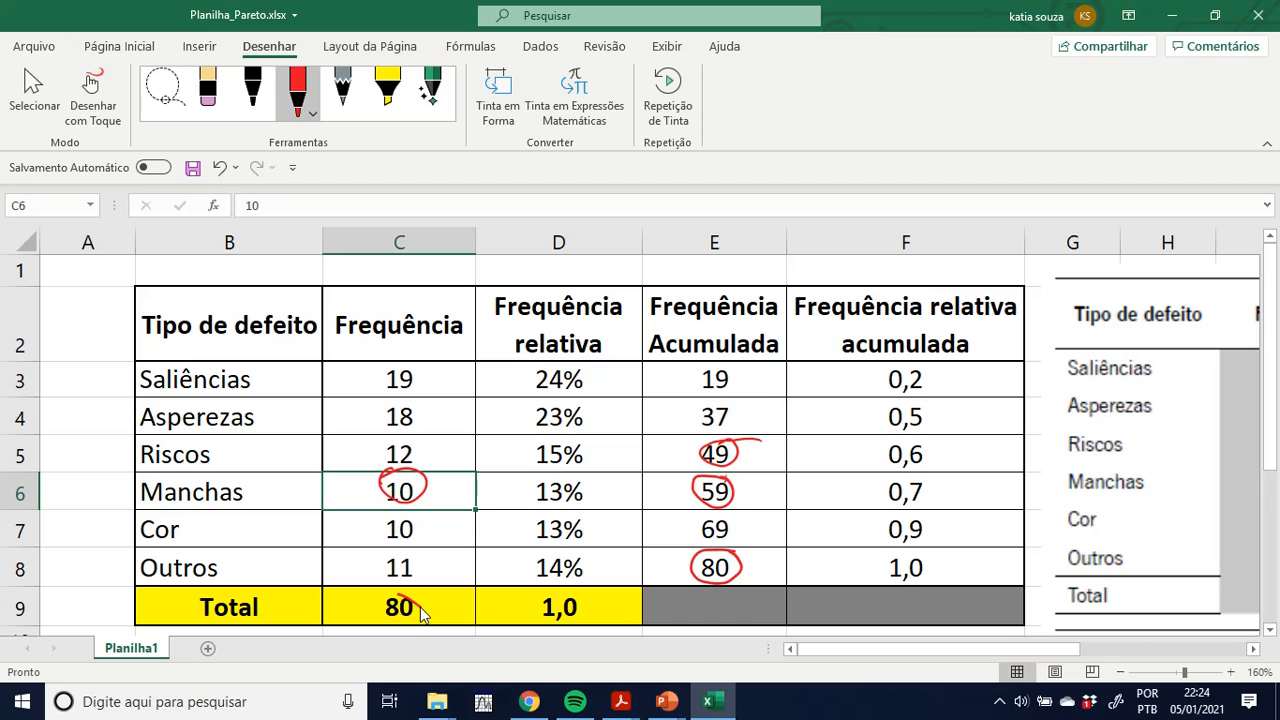
pyautogui.moveTo(420, 607)
pyautogui.mouseDown()
pyautogui.moveTo(375, 615)
pyautogui.moveTo(415, 604)
pyautogui.mouseUp()
pyautogui.moveTo(586, 590)
pyautogui.mouseDown()
pyautogui.moveTo(550, 589)
pyautogui.moveTo(540, 620)
pyautogui.mouseUp()
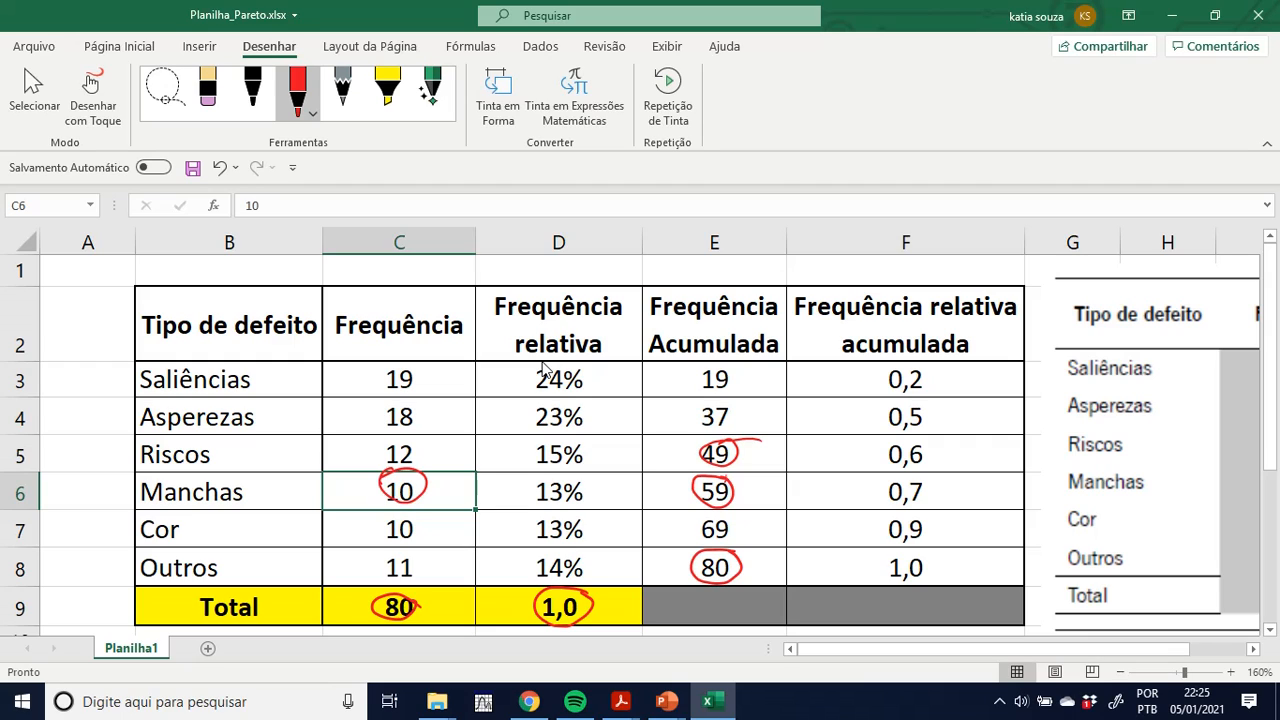
# - Delete the red ink circle around the relative frequency total in D9 and format that cell as a percentage
pyautogui.click(585, 598)
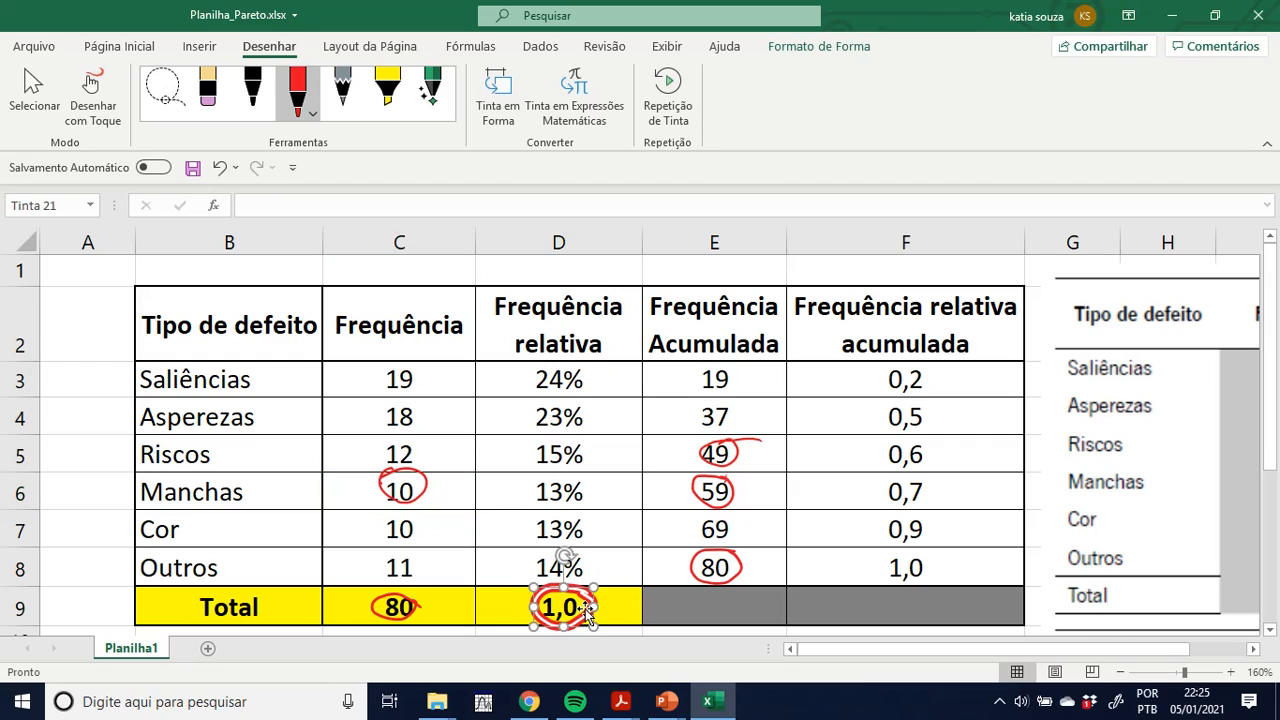
pyautogui.press('Delete')
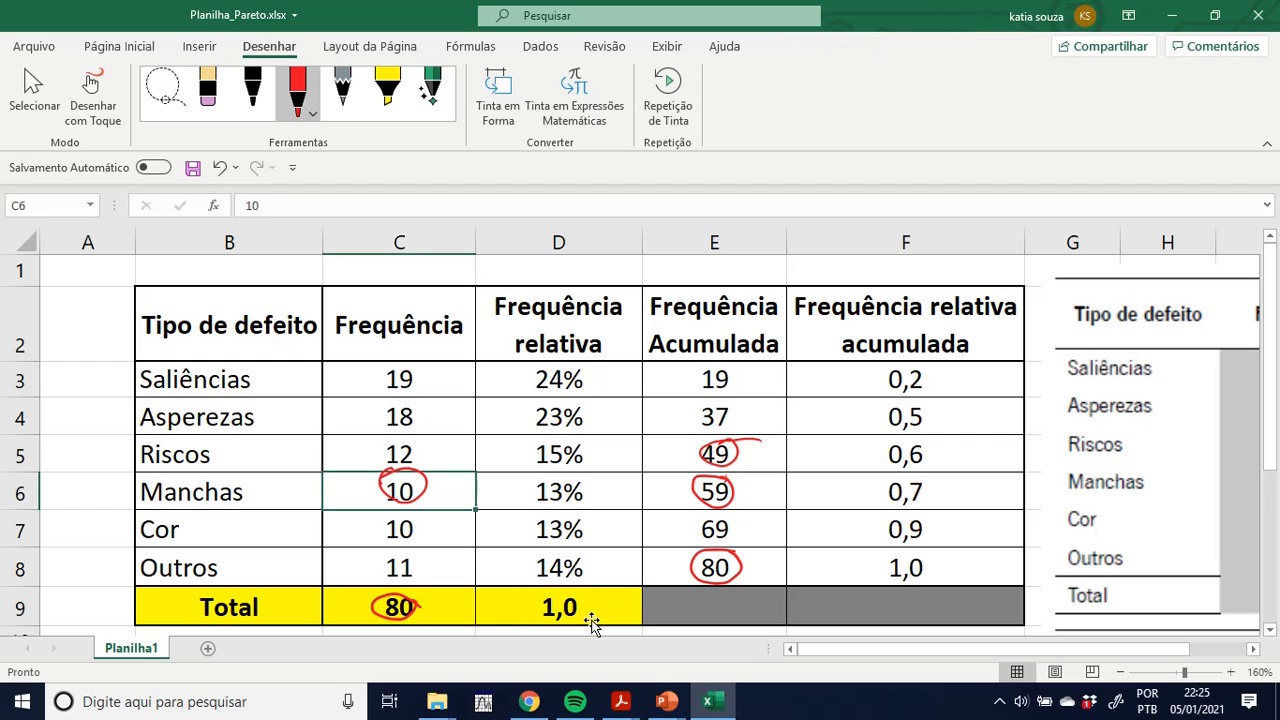
pyautogui.click(591, 615)
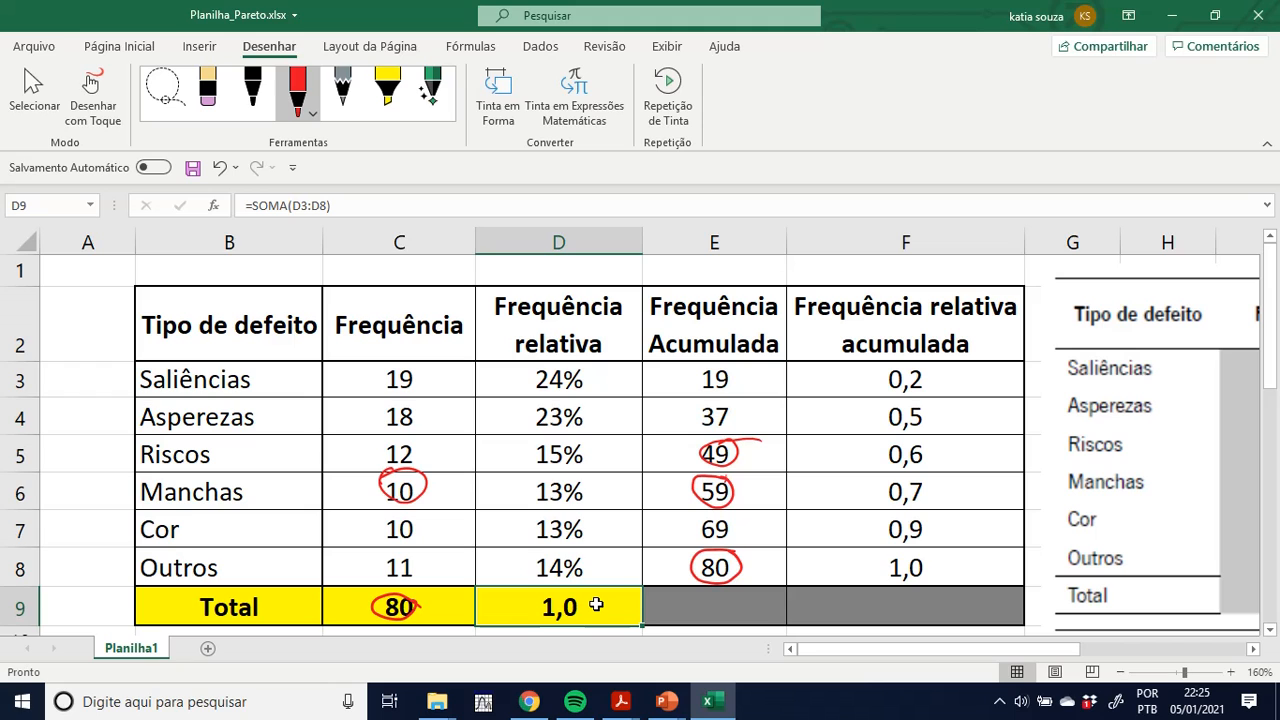
pyautogui.doubleClick(596, 604)
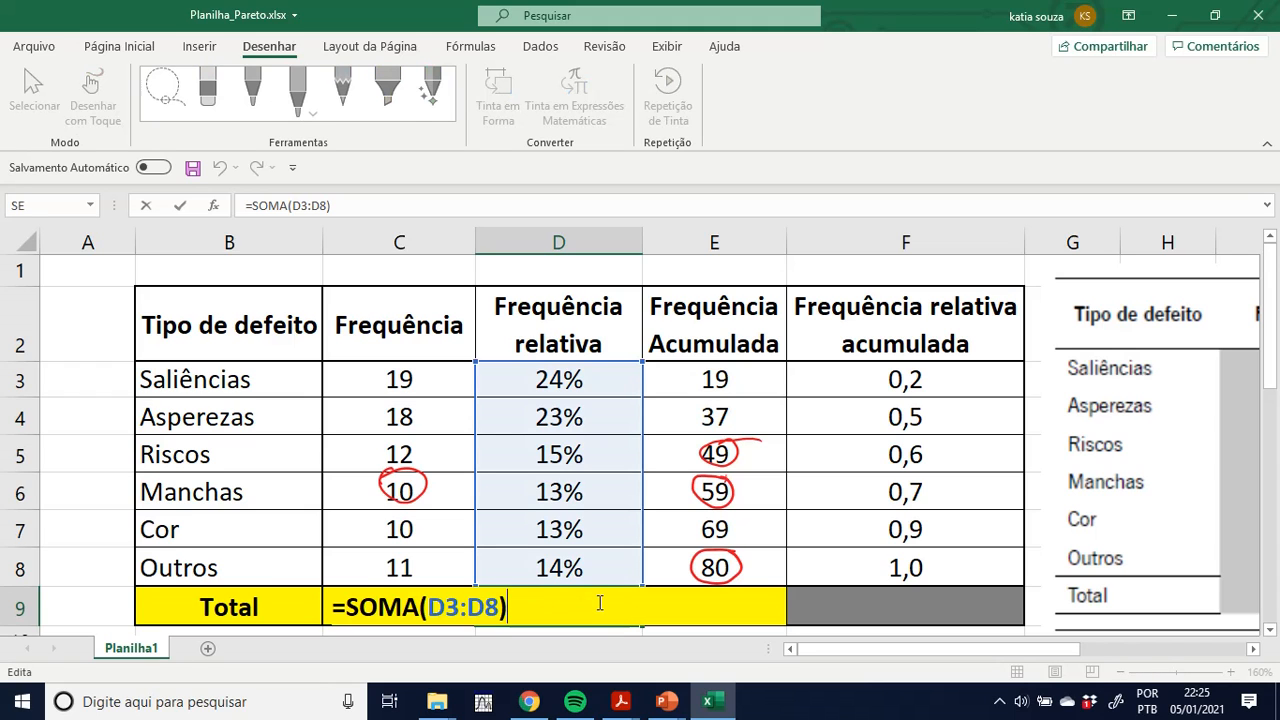
pyautogui.press('Return')
pyautogui.click(597, 576)
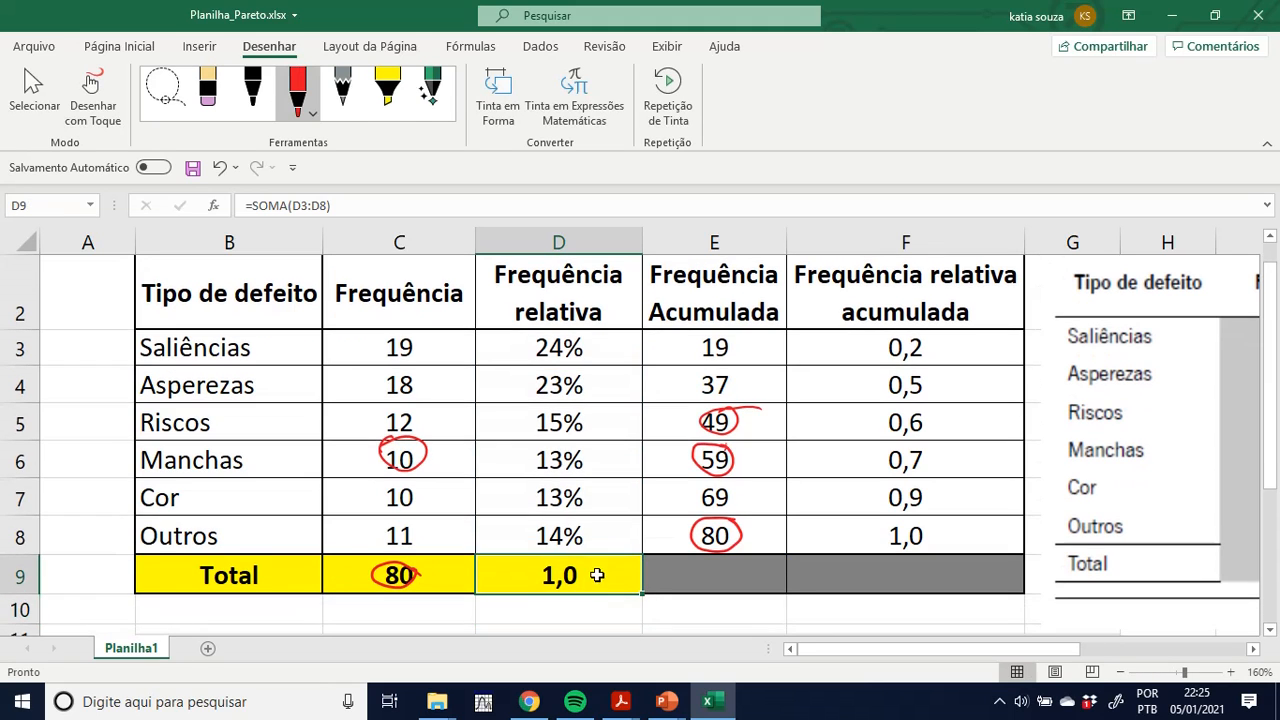
pyautogui.click(119, 47)
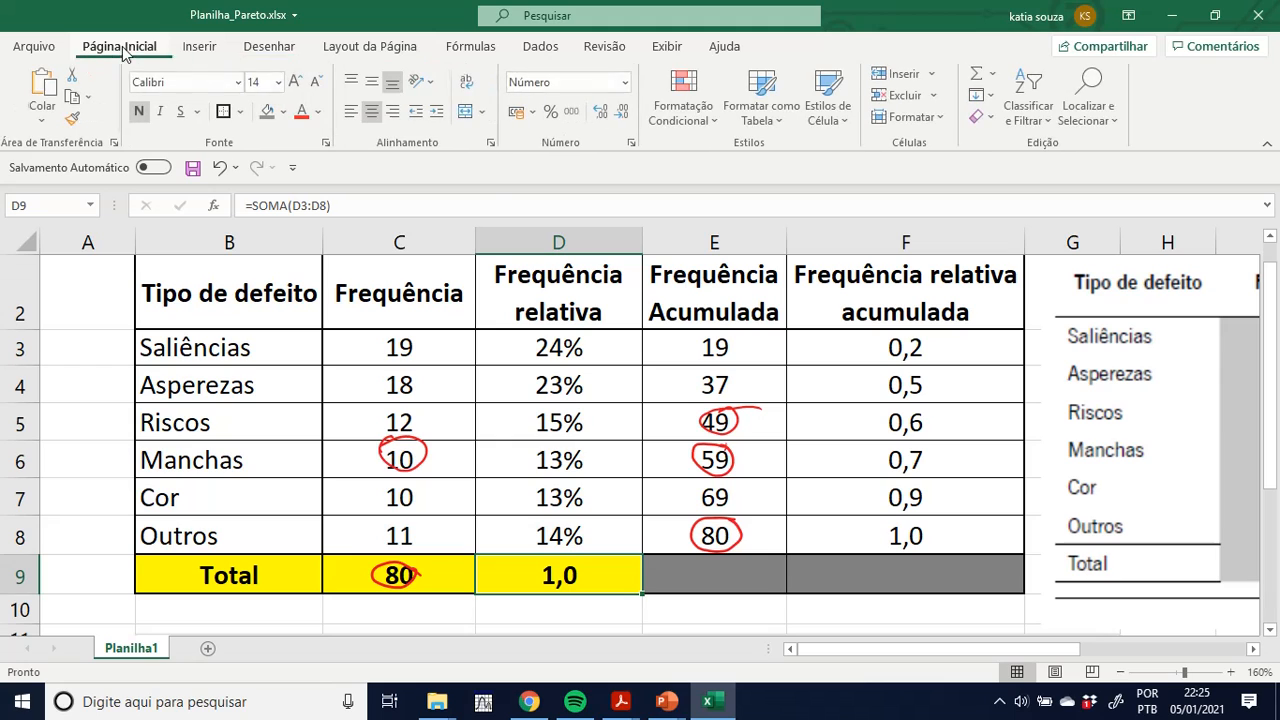
pyautogui.click(553, 112)
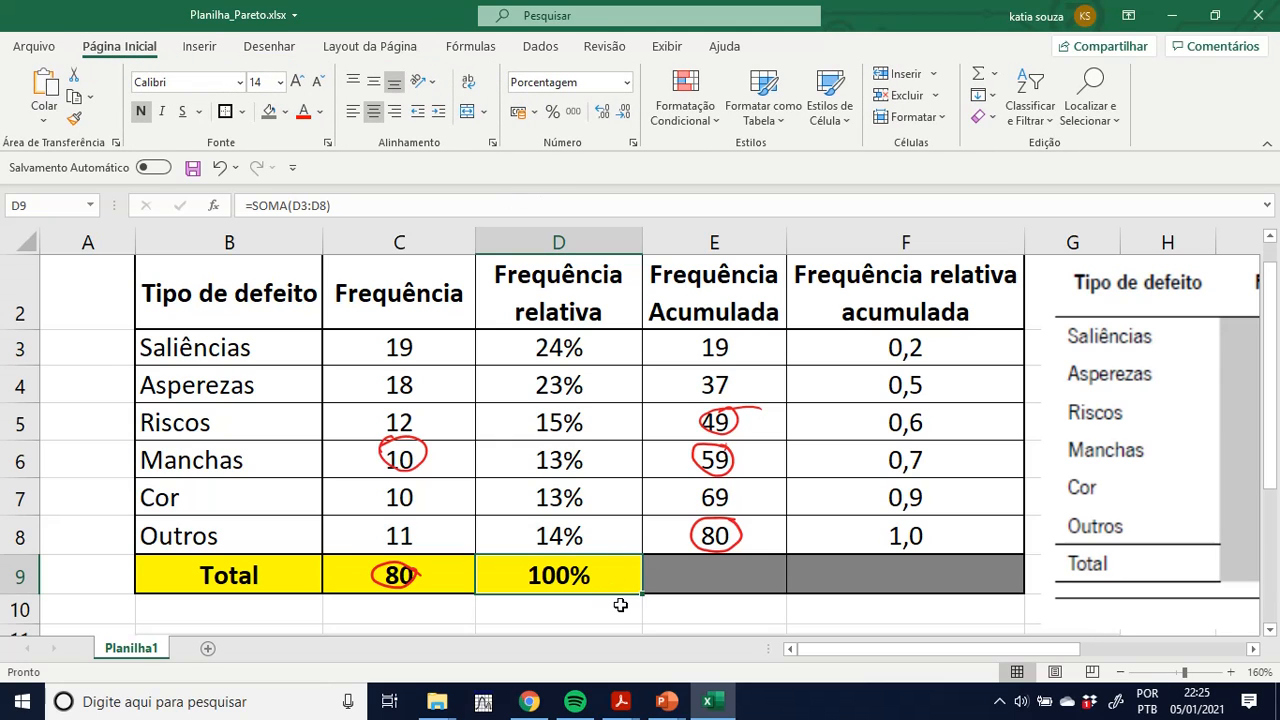
pyautogui.click(717, 243)
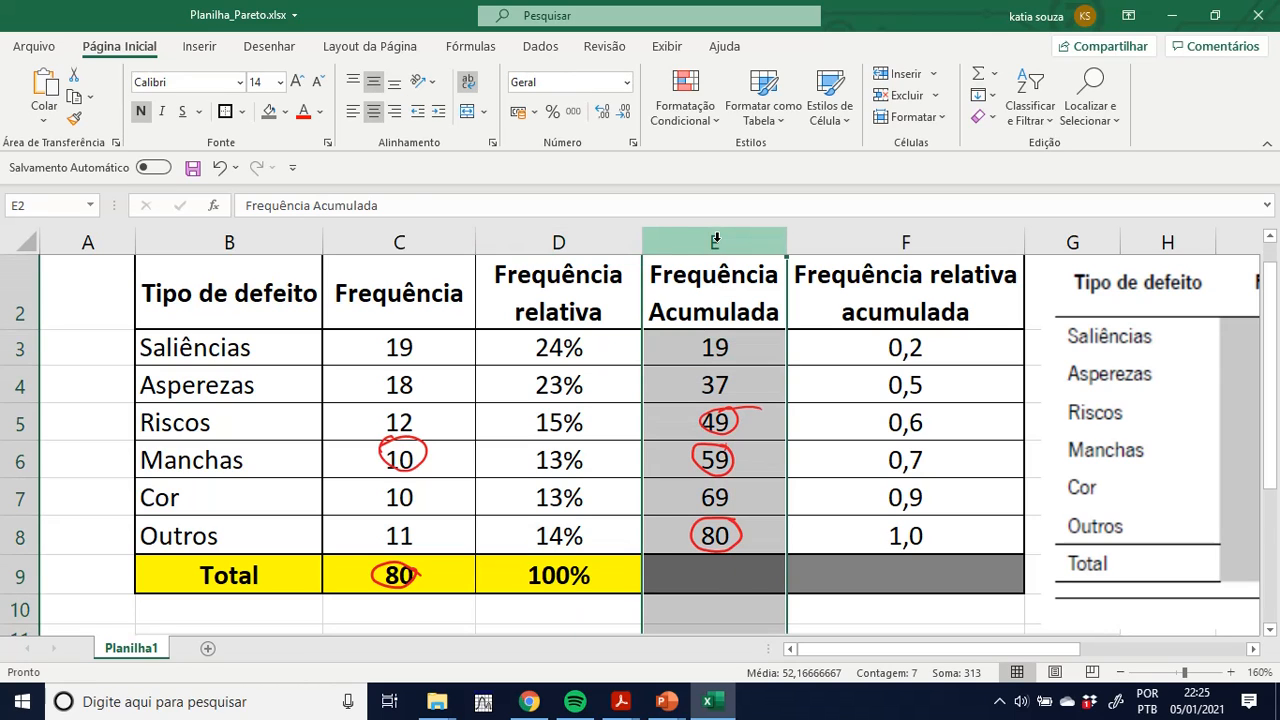
pyautogui.click(870, 243)
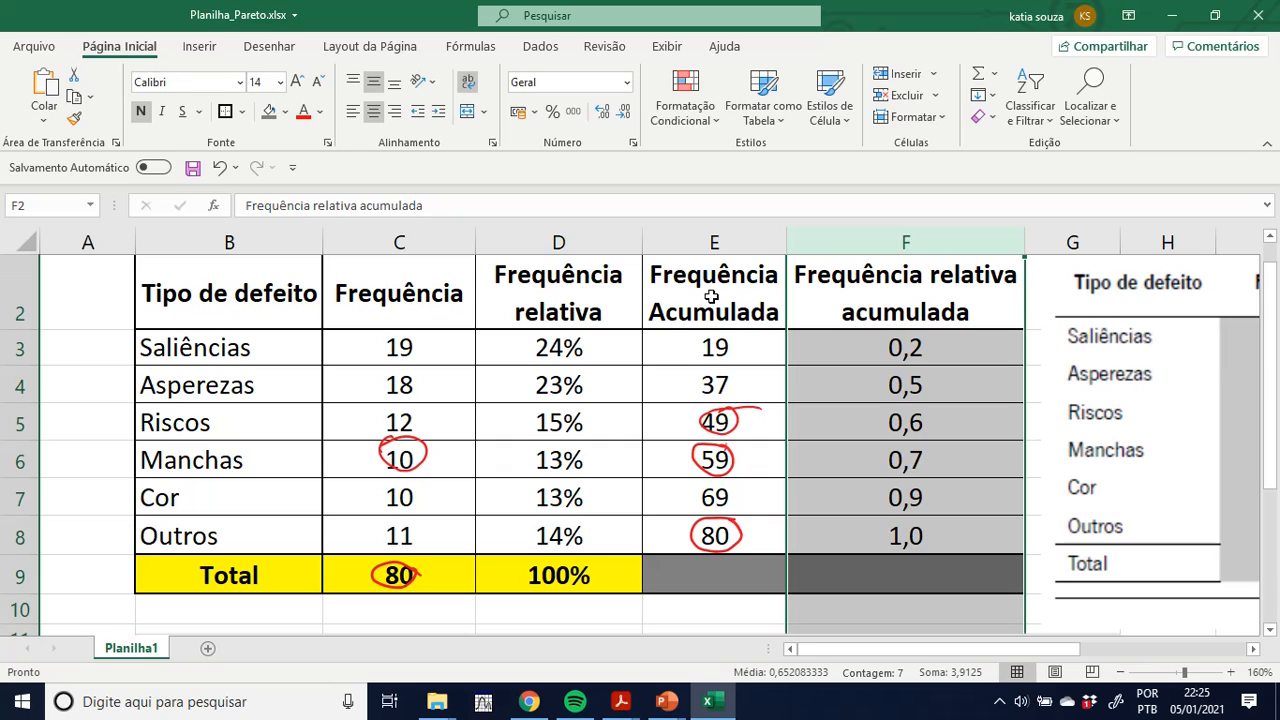
pyautogui.click(857, 305)
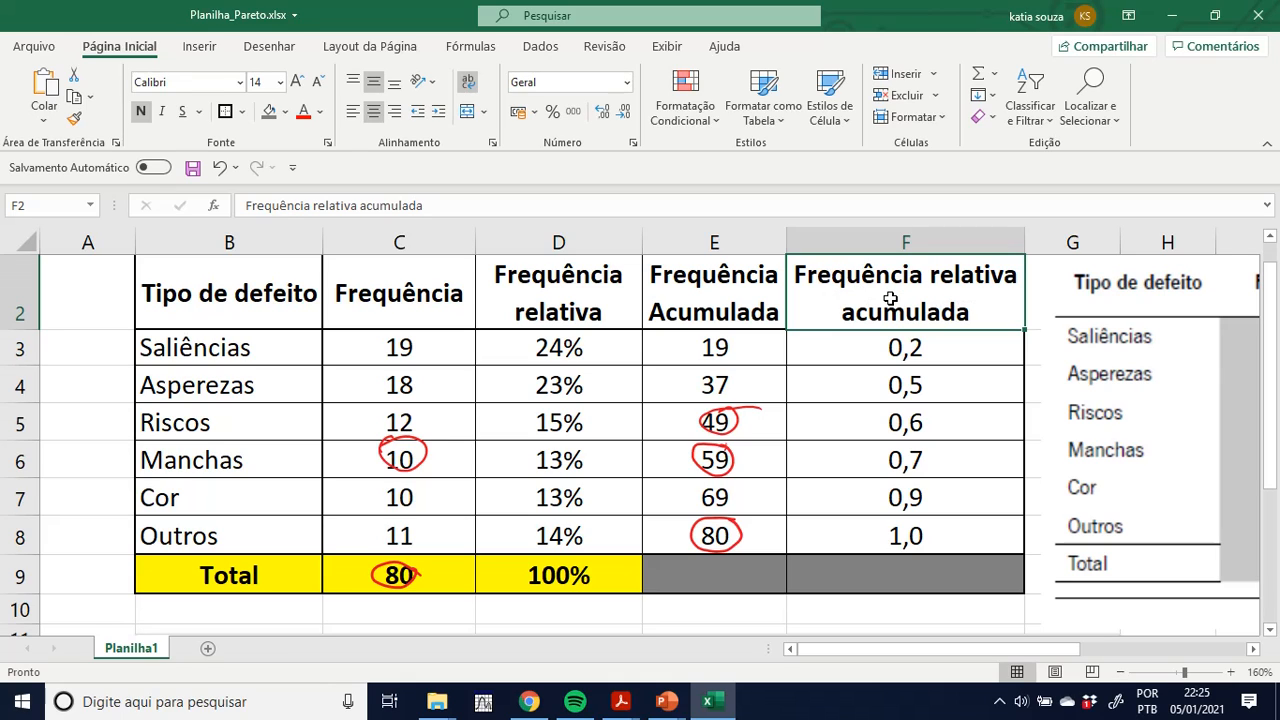
pyautogui.click(588, 230)
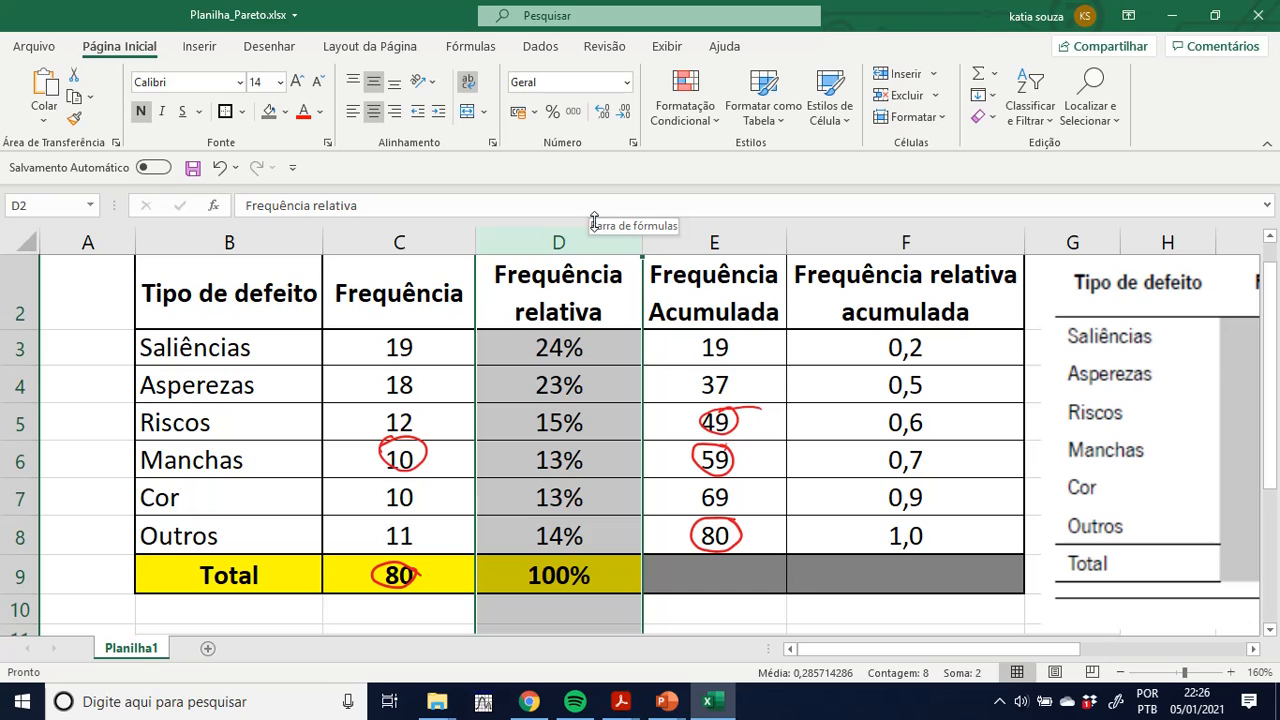
# - Enter the formula =D3 in F3 as the first accumulated relative frequency and format the cell as a percentage
pyautogui.click(862, 362)
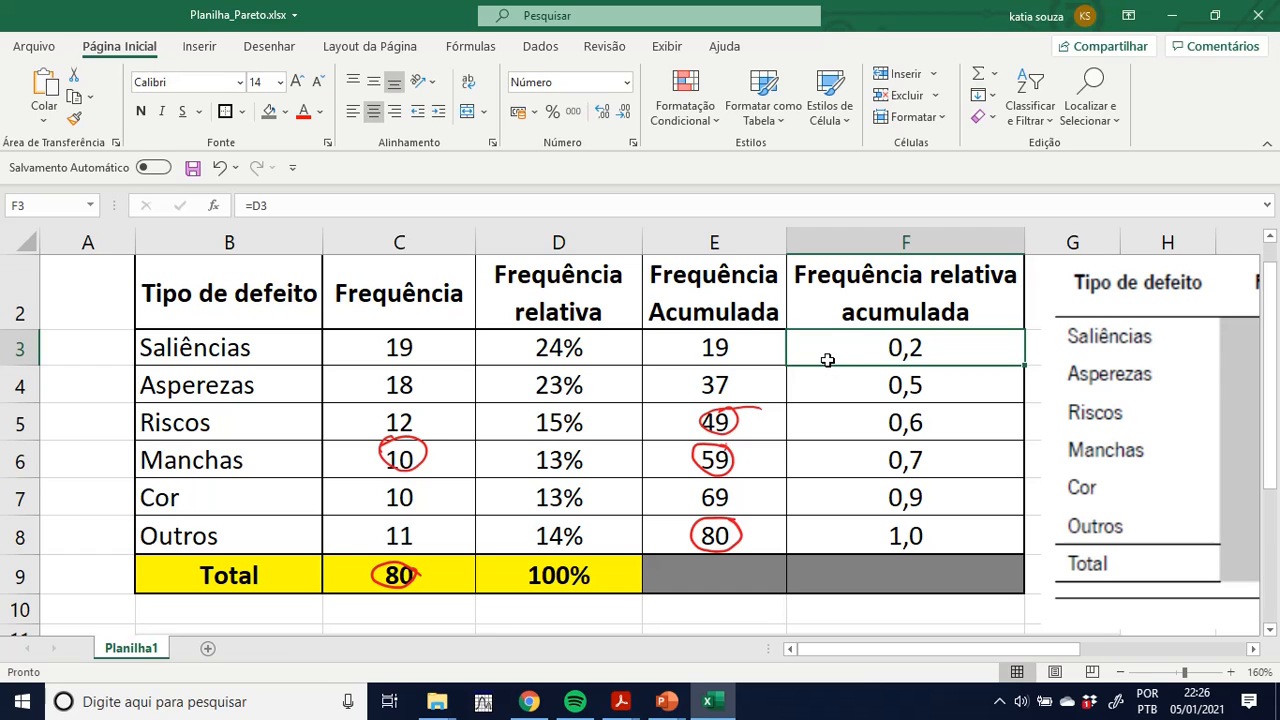
pyautogui.write('=')
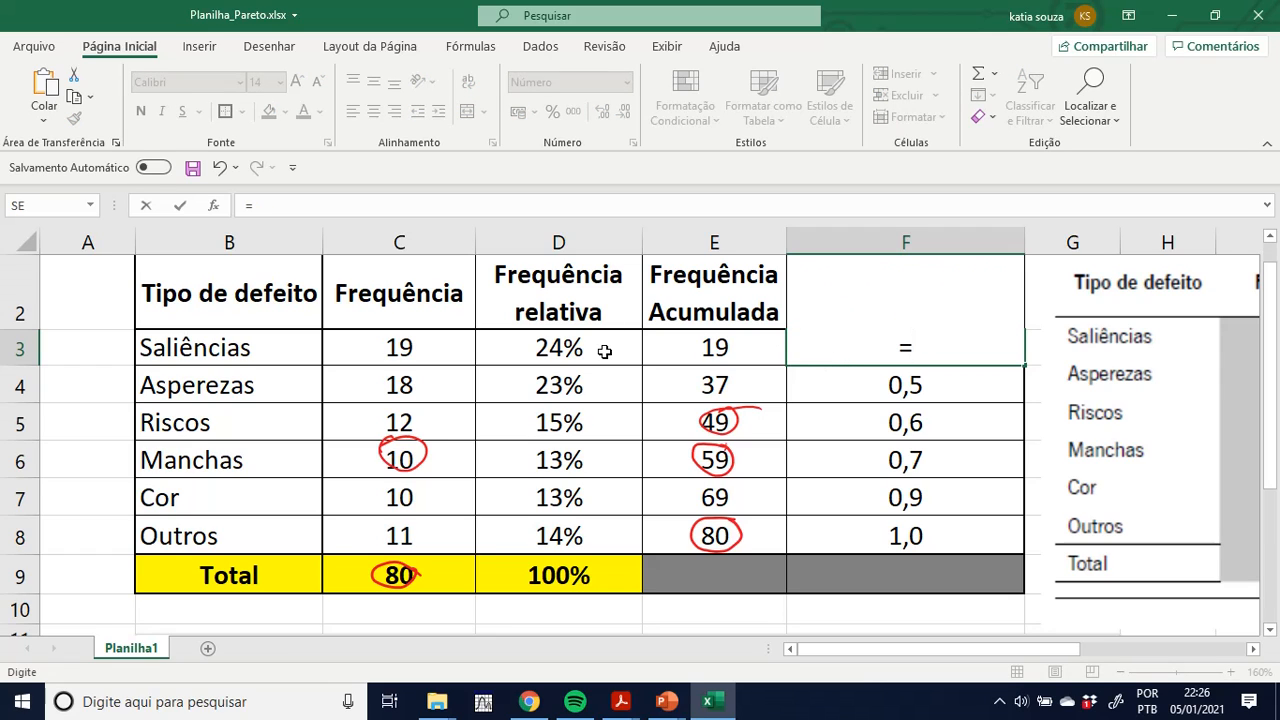
pyautogui.click(602, 349)
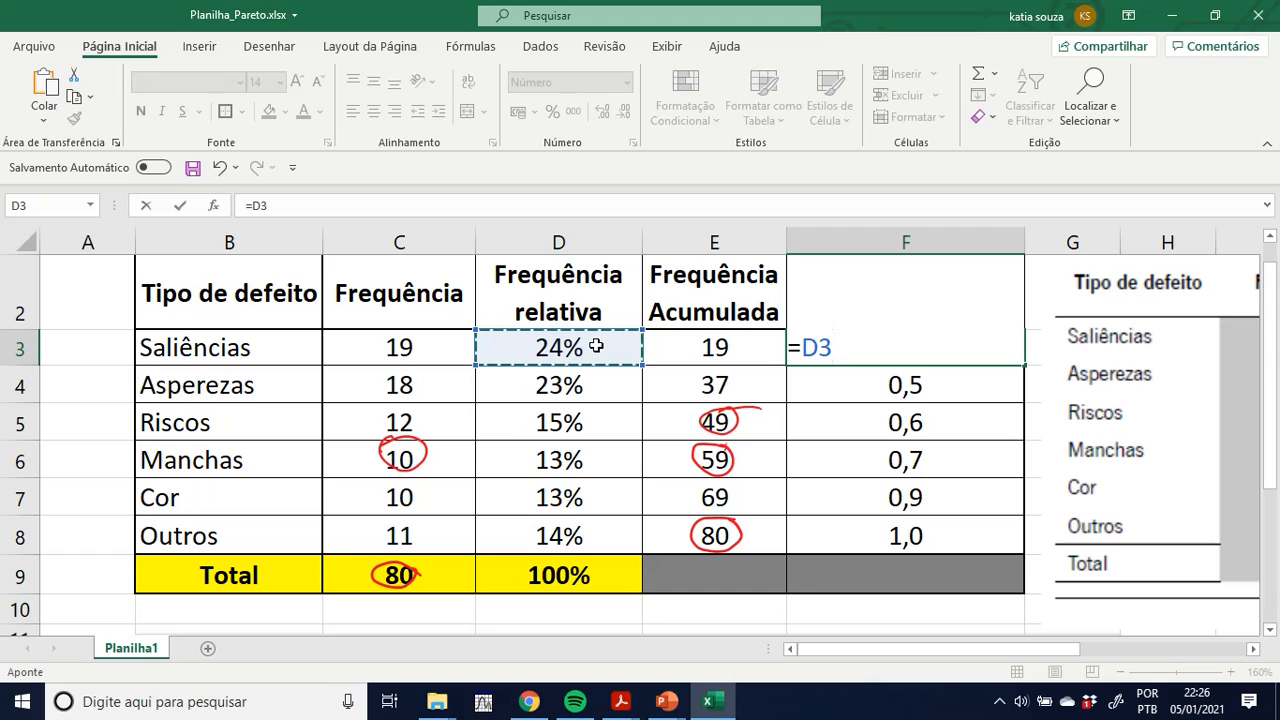
pyautogui.press('Return')
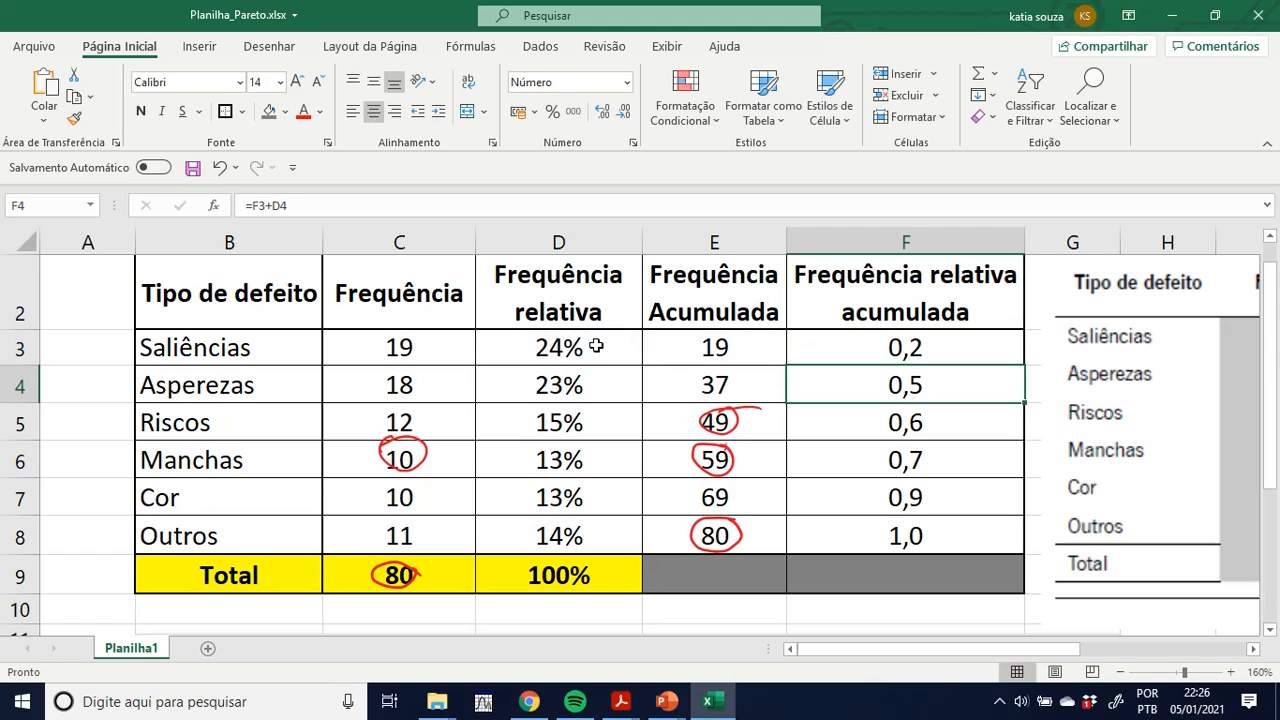
pyautogui.click(914, 353)
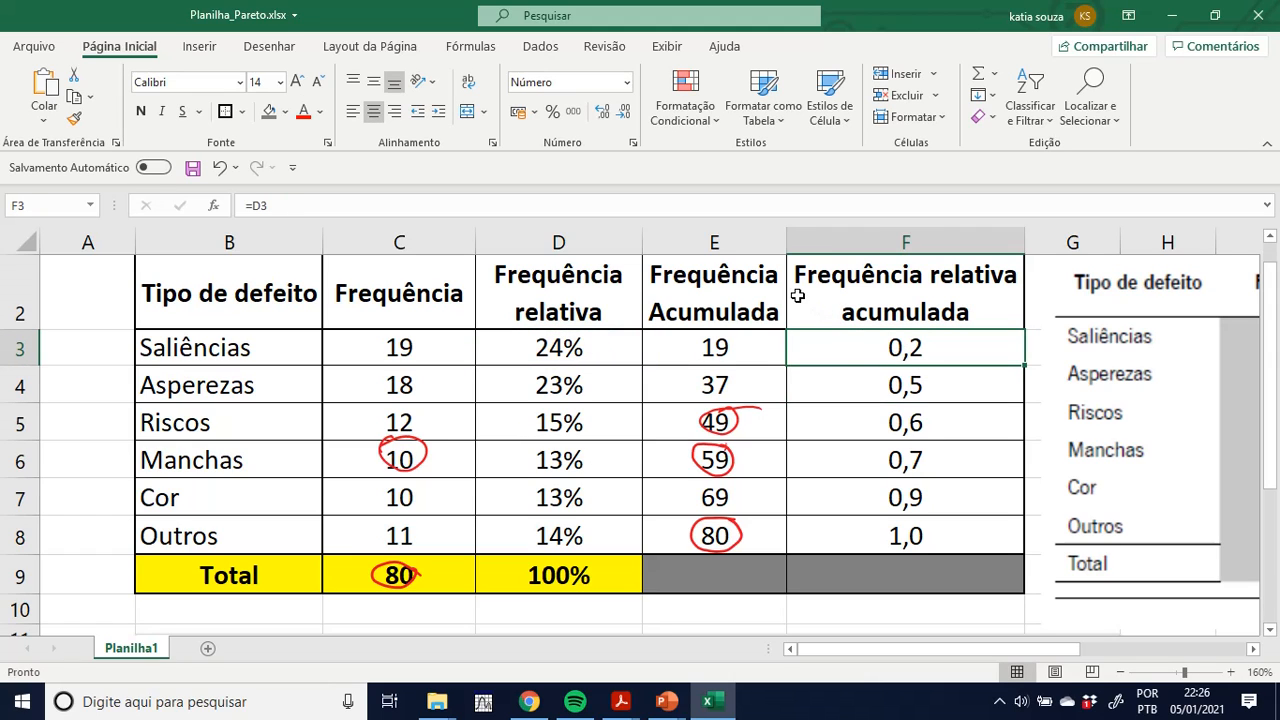
pyautogui.click(551, 114)
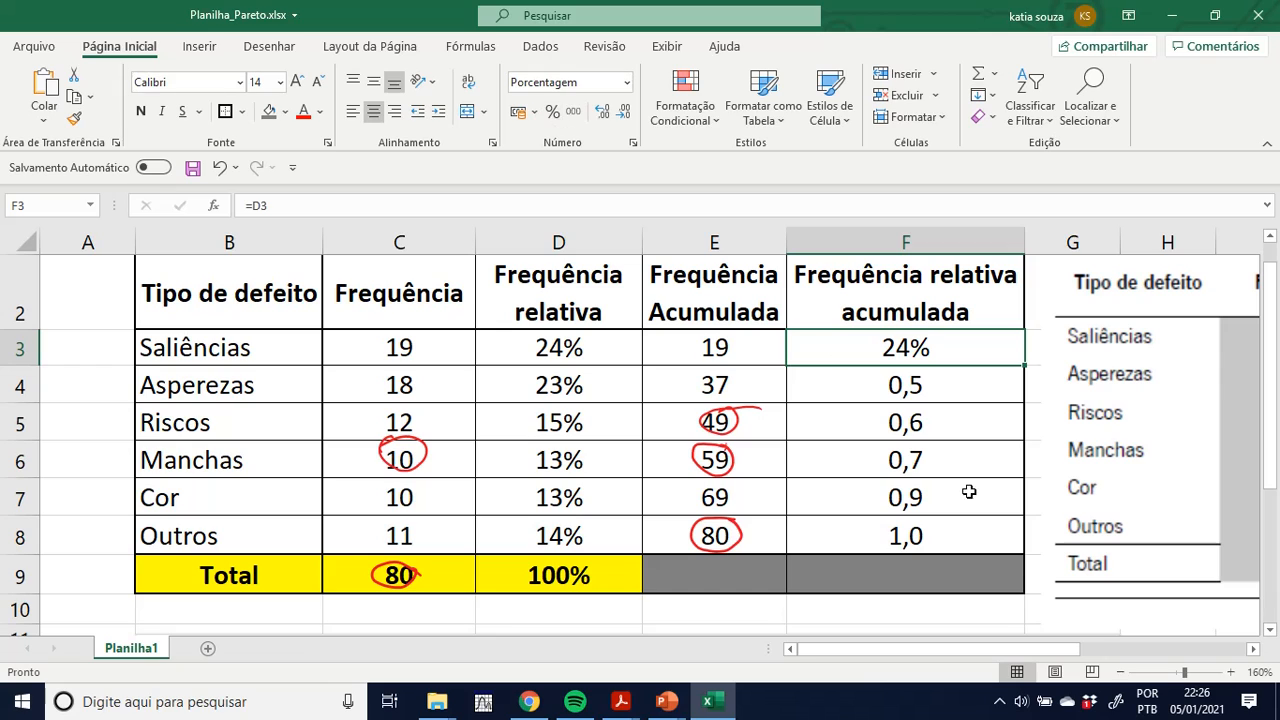
# - Fill F3 with its percentage format down to F8, and clear the contents of F4:F8
pyautogui.moveTo(1024, 367); pyautogui.dragTo(993, 553)
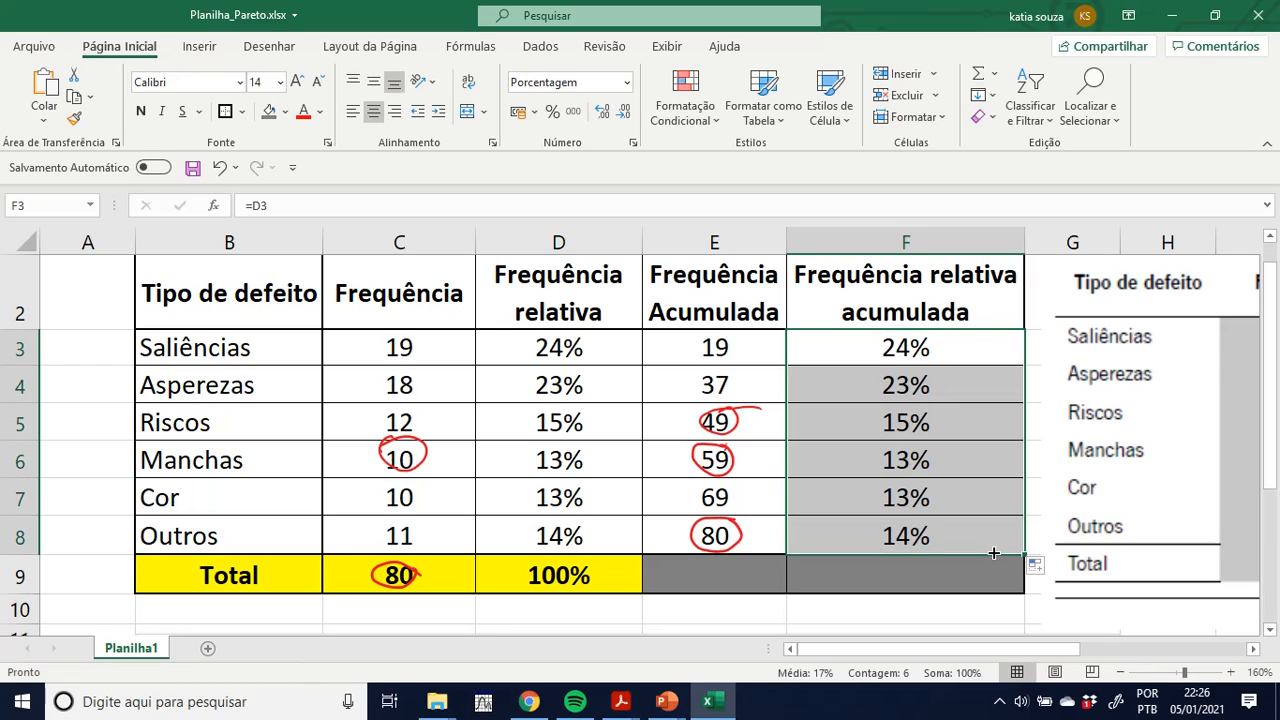
pyautogui.click(932, 383)
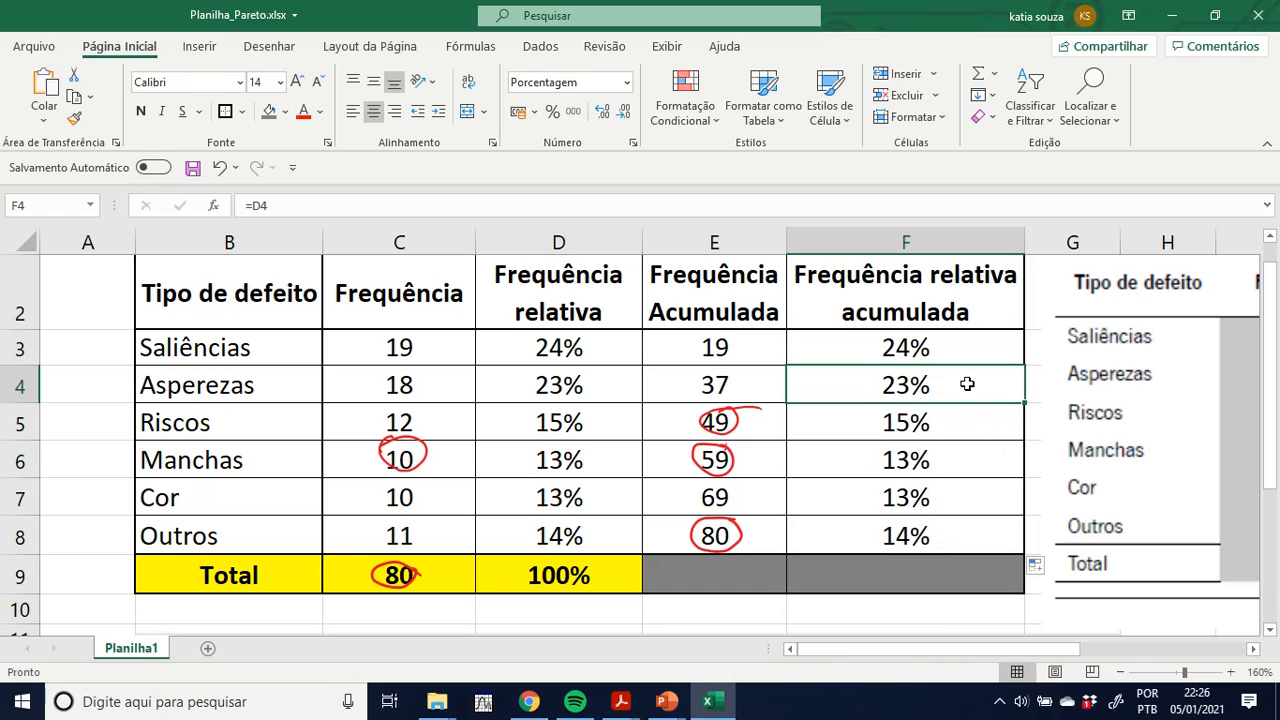
pyautogui.moveTo(968, 382); pyautogui.dragTo(965, 521)
pyautogui.press('Delete')
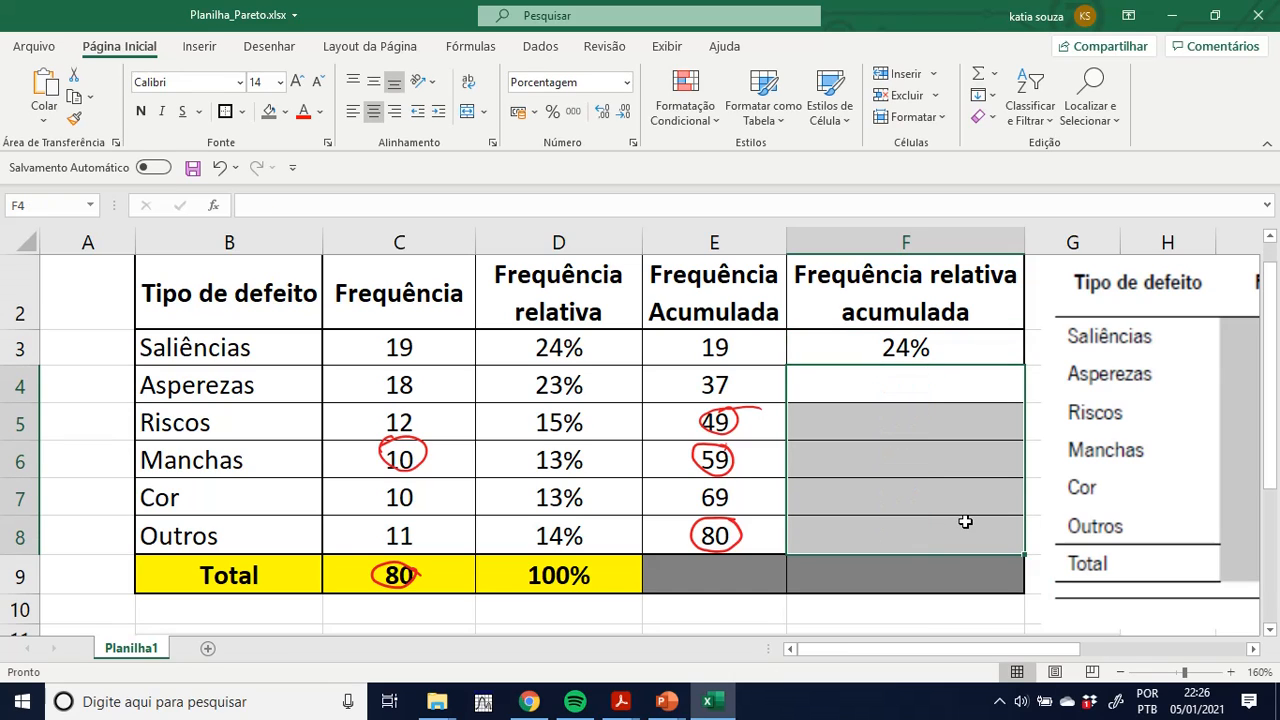
pyautogui.click(860, 347)
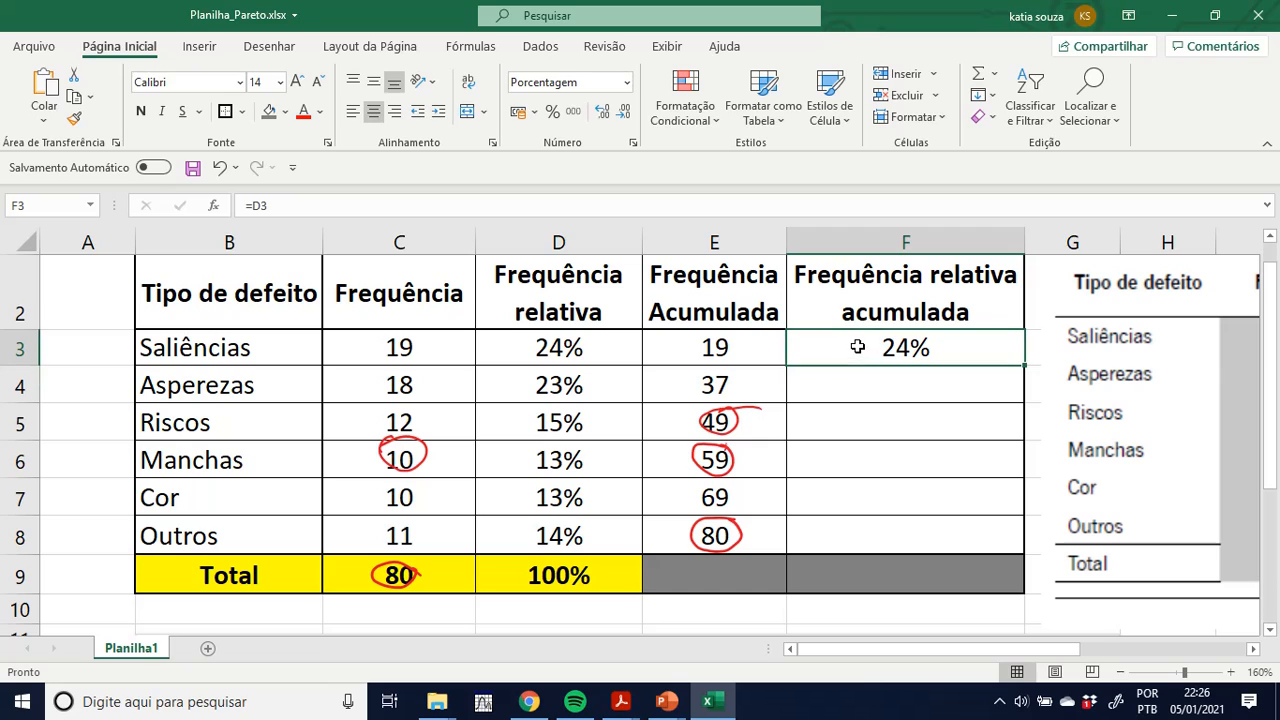
pyautogui.click(590, 346)
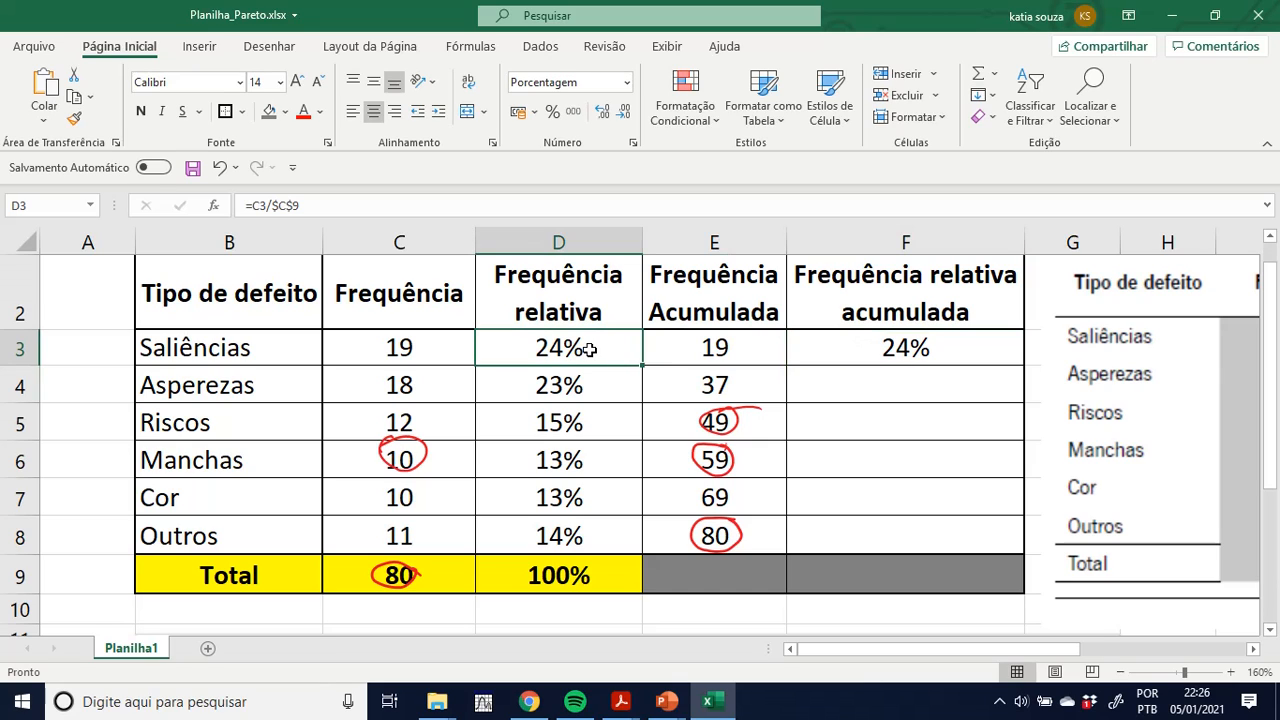
pyautogui.click(835, 353)
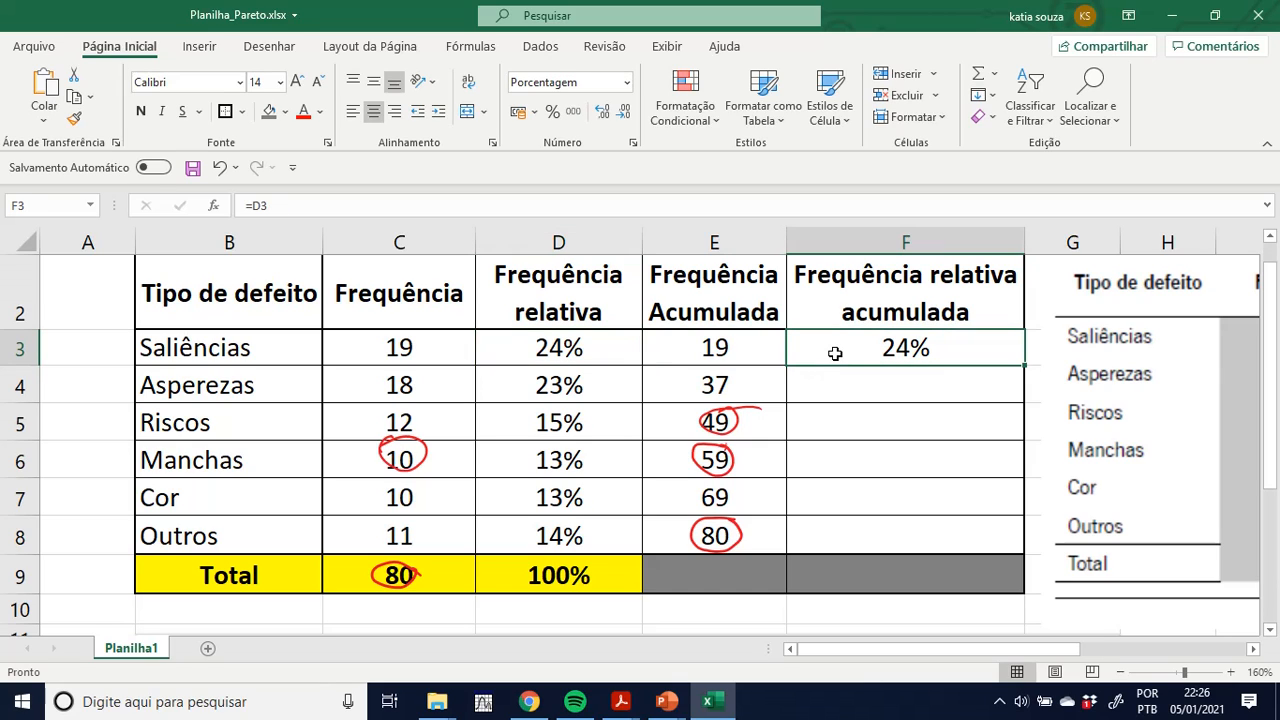
pyautogui.click(545, 340)
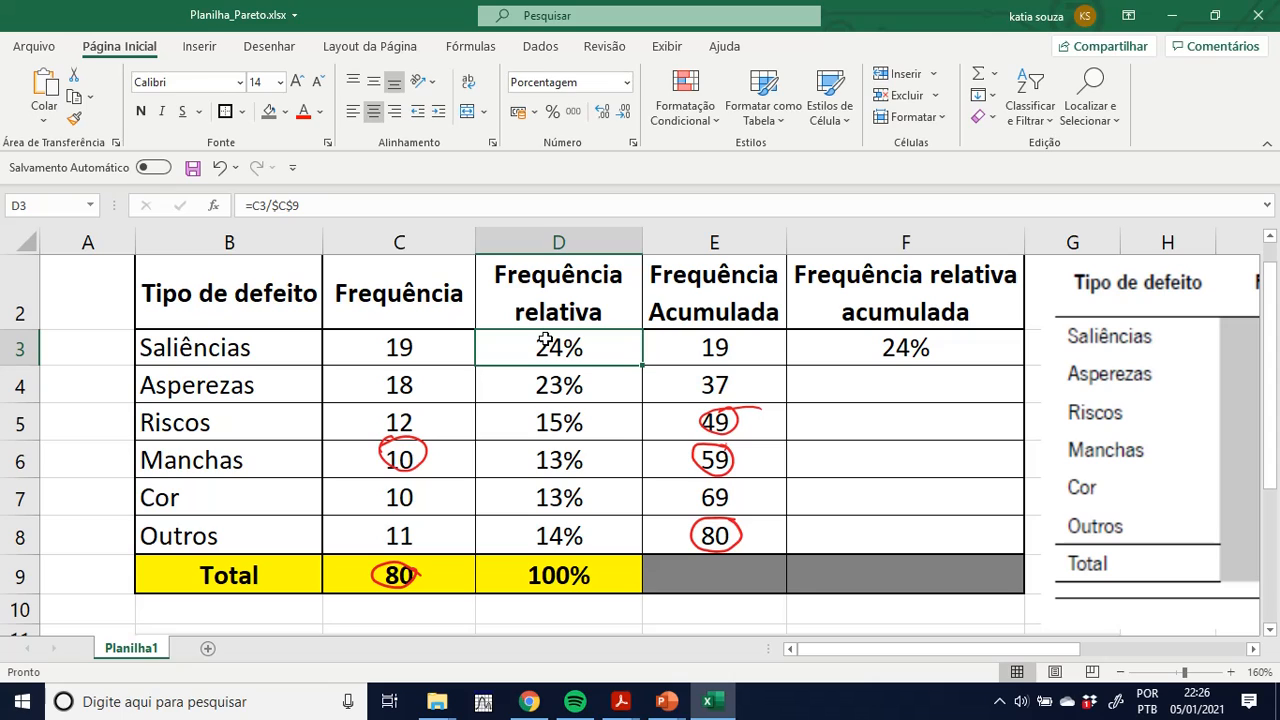
# - Examine the frequency, relative frequency and accumulated relative frequency cells of Saliências and Asperezas, including the formulas in D3, D4 and F3
pyautogui.click(426, 350)
pyautogui.click(426, 388)
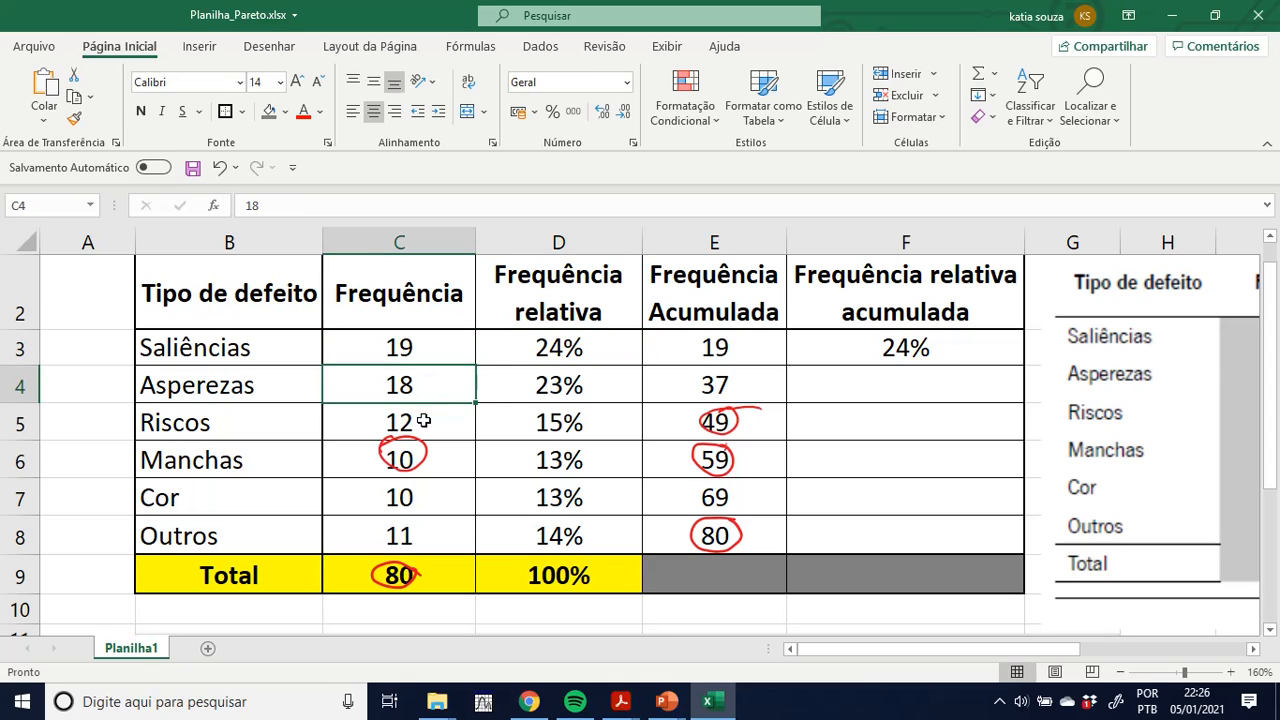
pyautogui.click(920, 352)
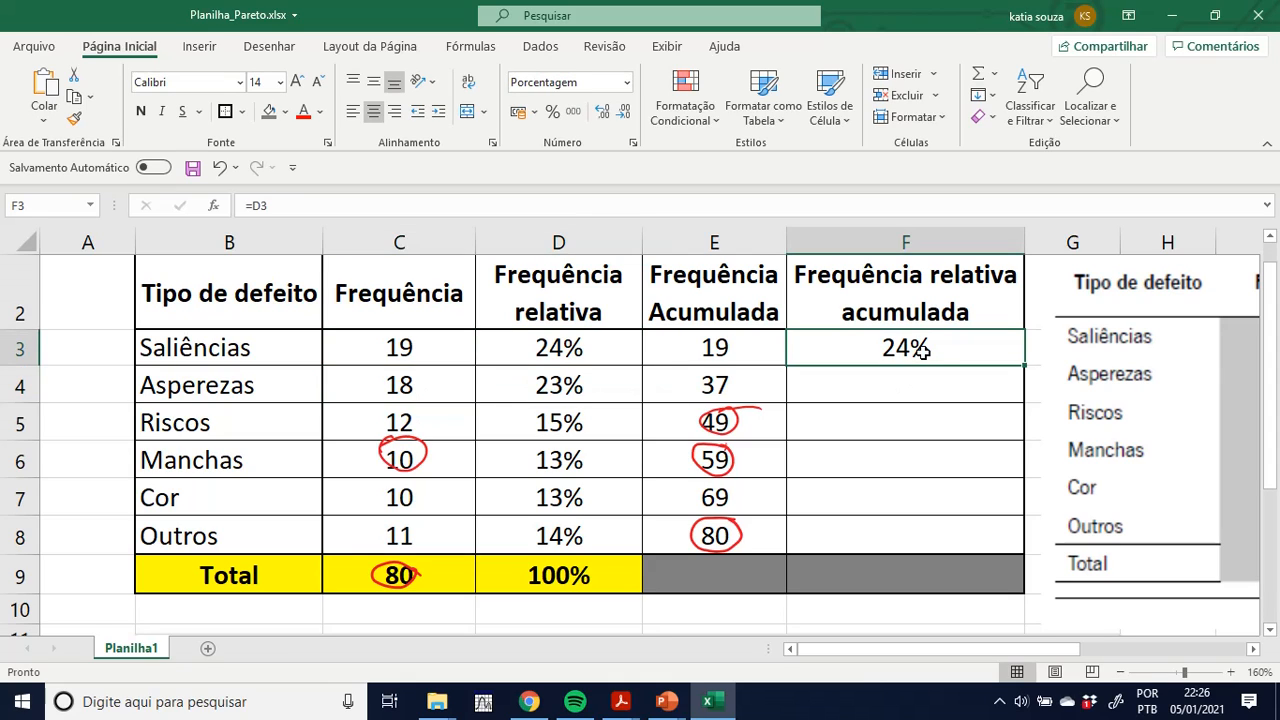
pyautogui.click(539, 350)
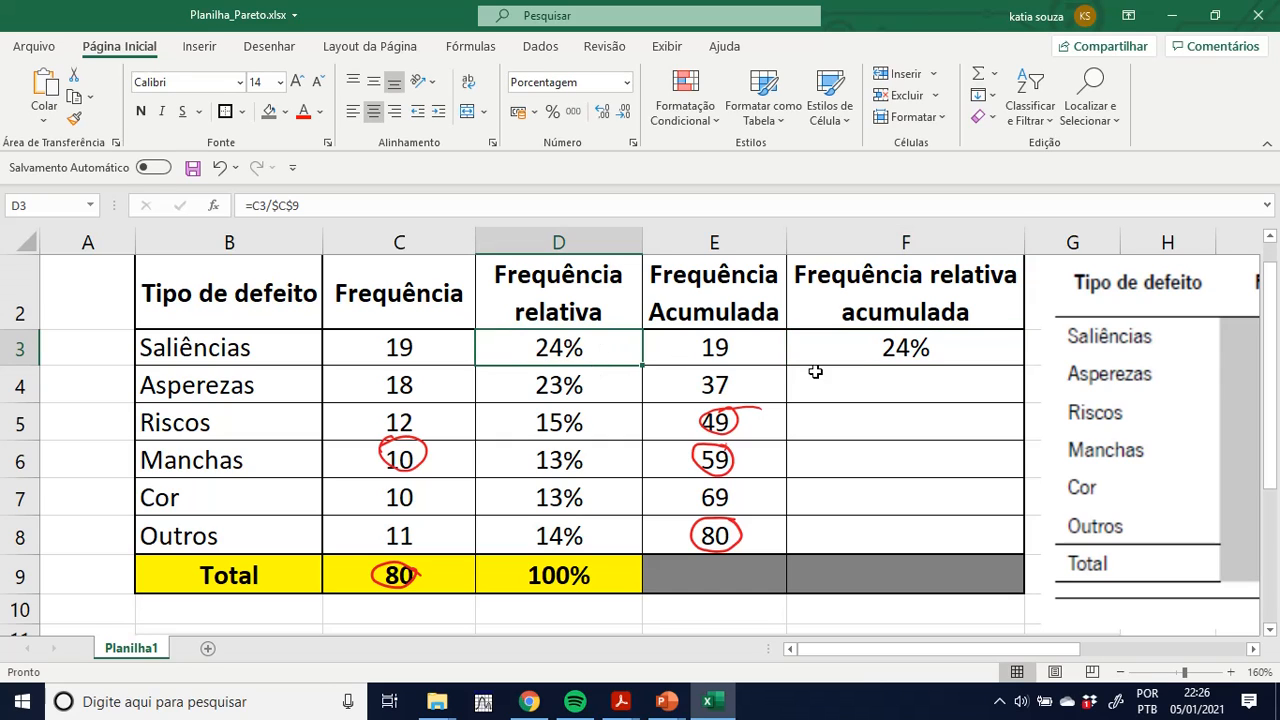
pyautogui.click(871, 353)
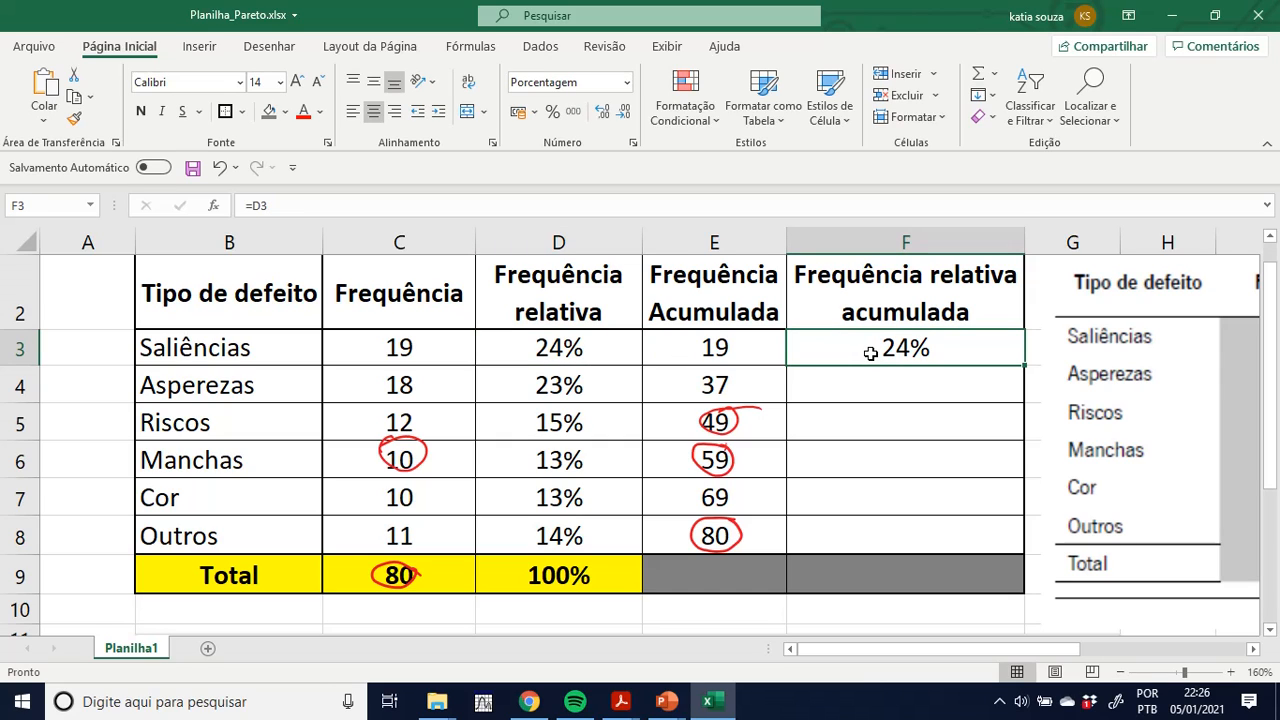
pyautogui.click(852, 383)
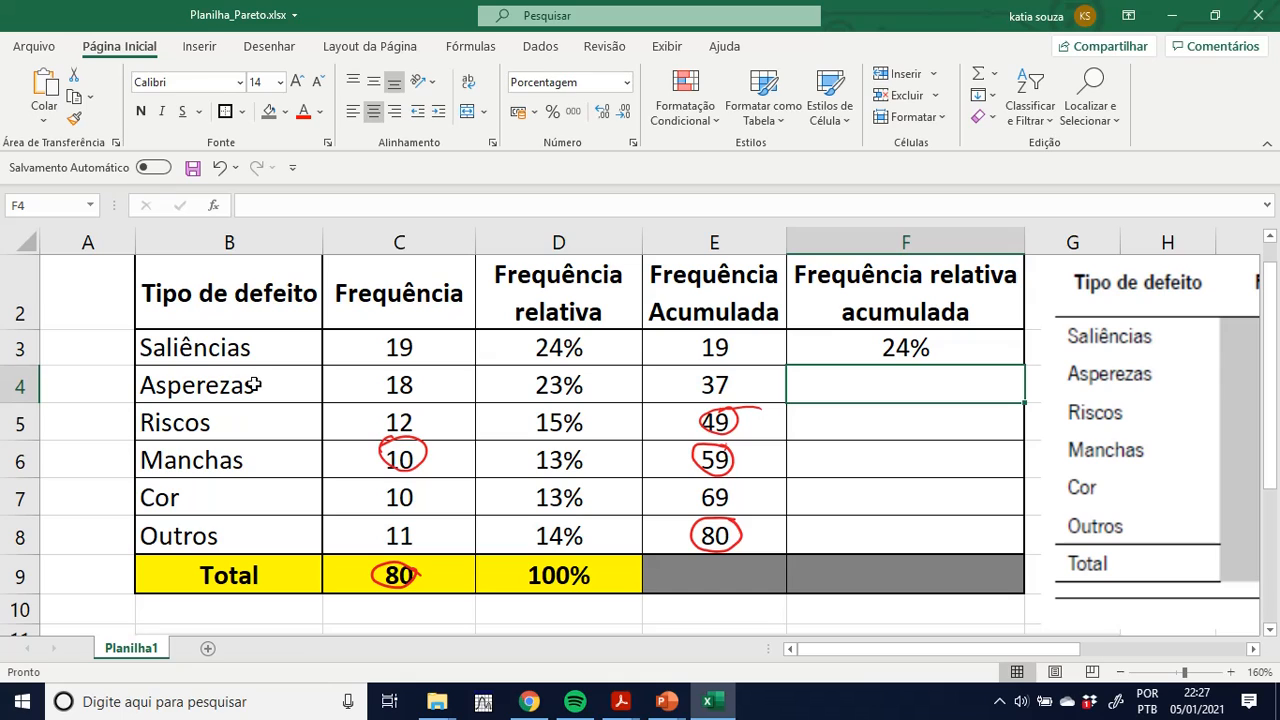
pyautogui.click(518, 348)
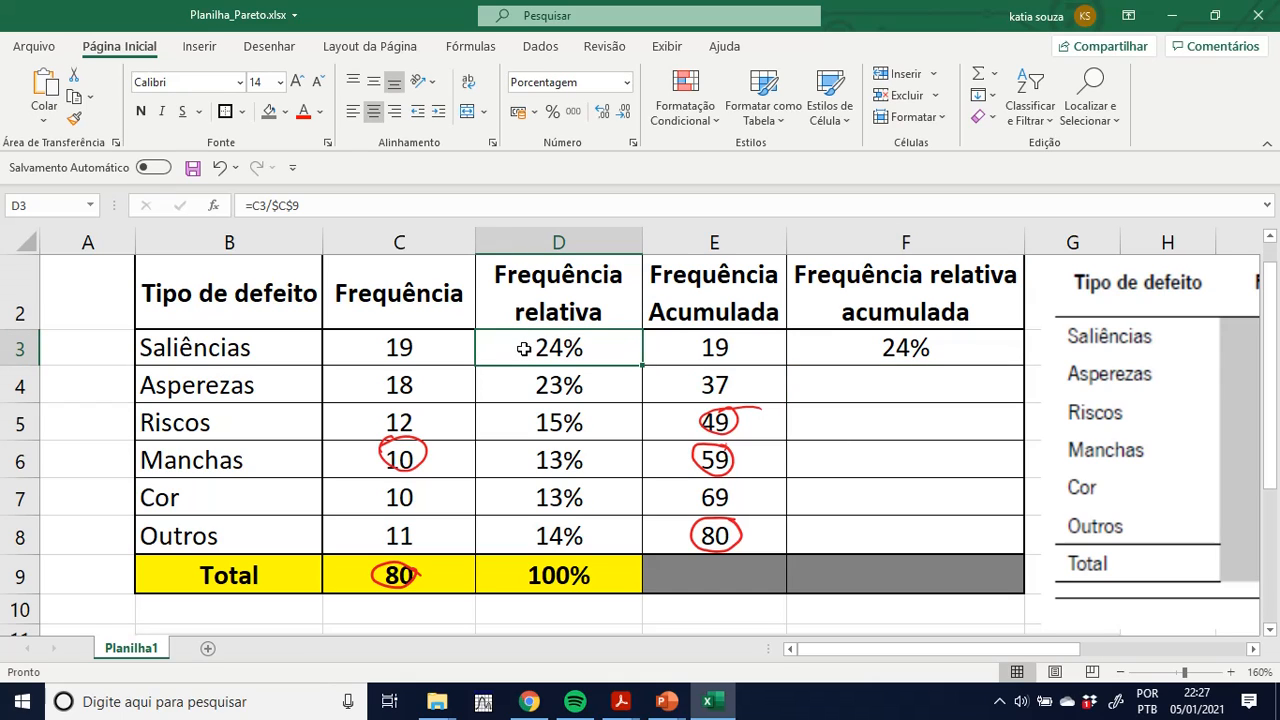
pyautogui.click(588, 386)
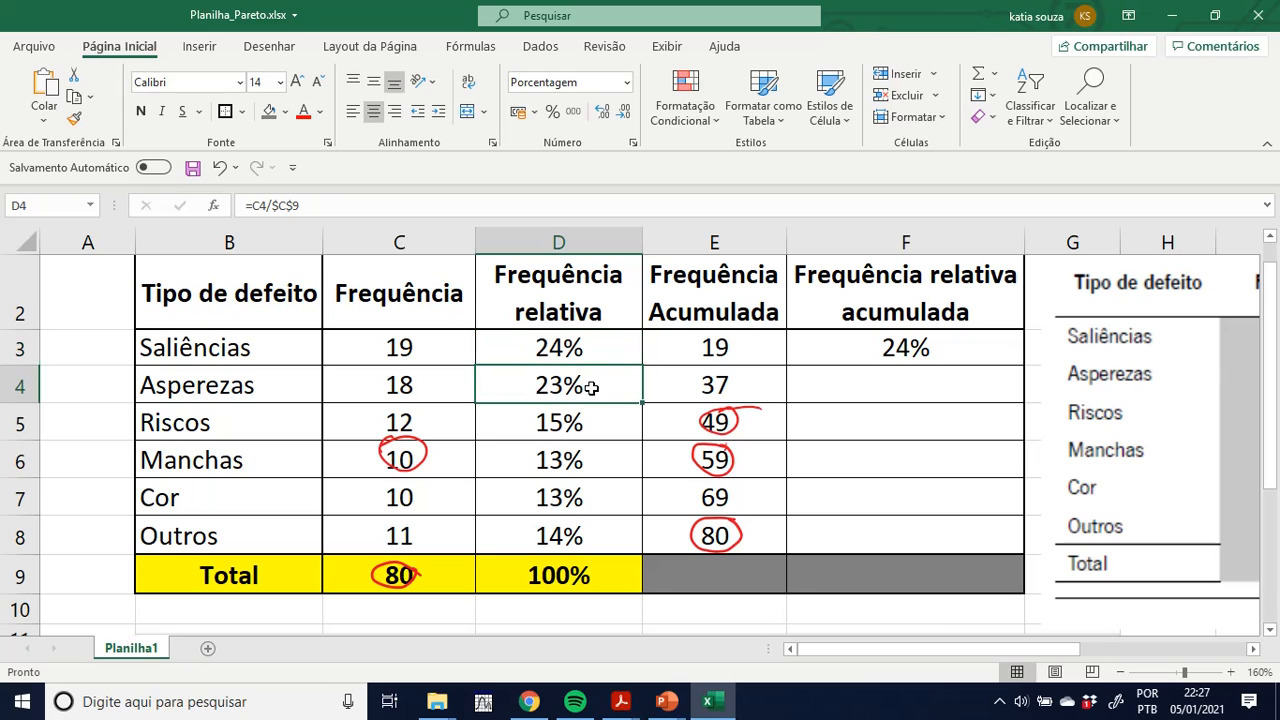
# - Enter the formula =F3+D4 in F4 as the accumulated relative frequency of Asperezas
pyautogui.click(916, 390)
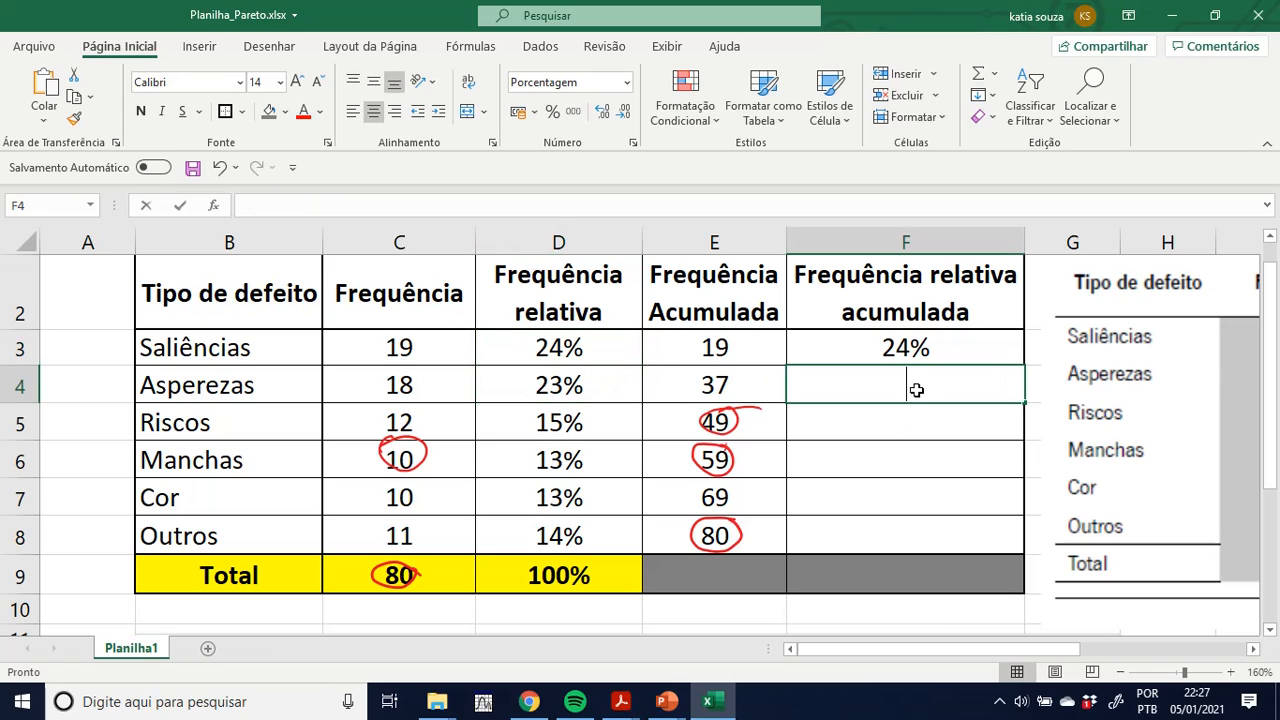
pyautogui.write('=')
pyautogui.click(888, 347)
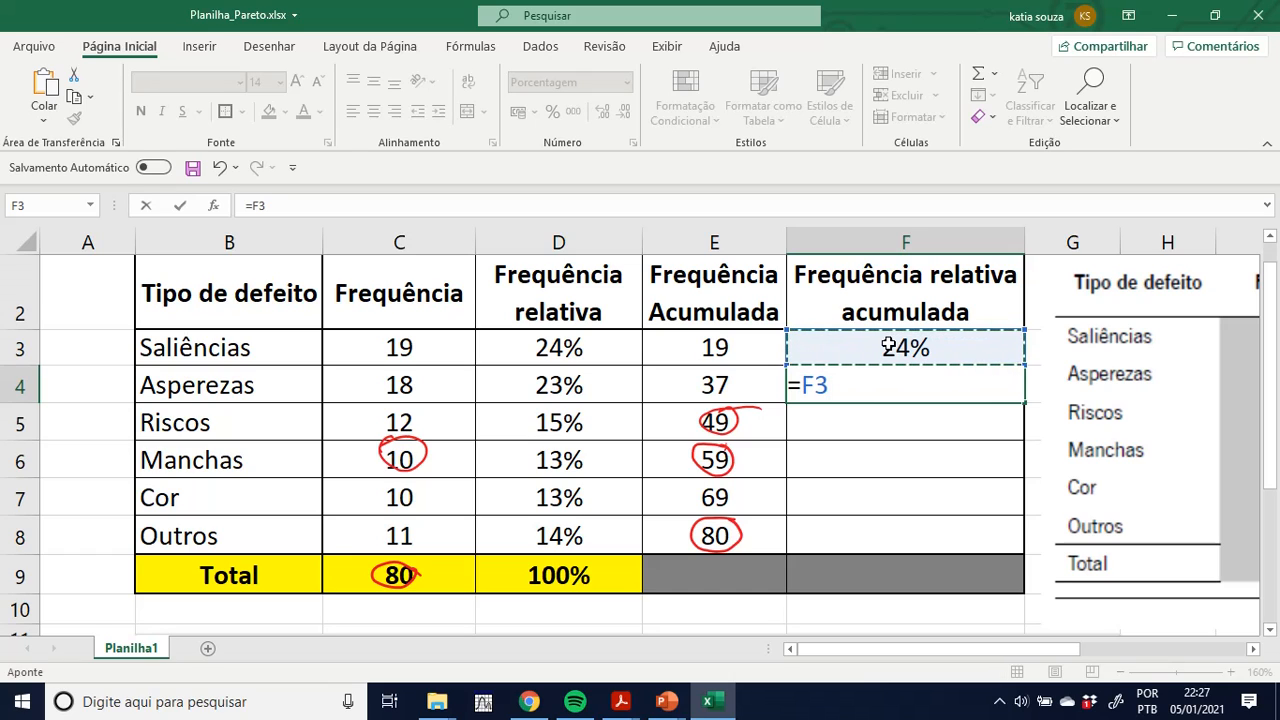
pyautogui.write('+')
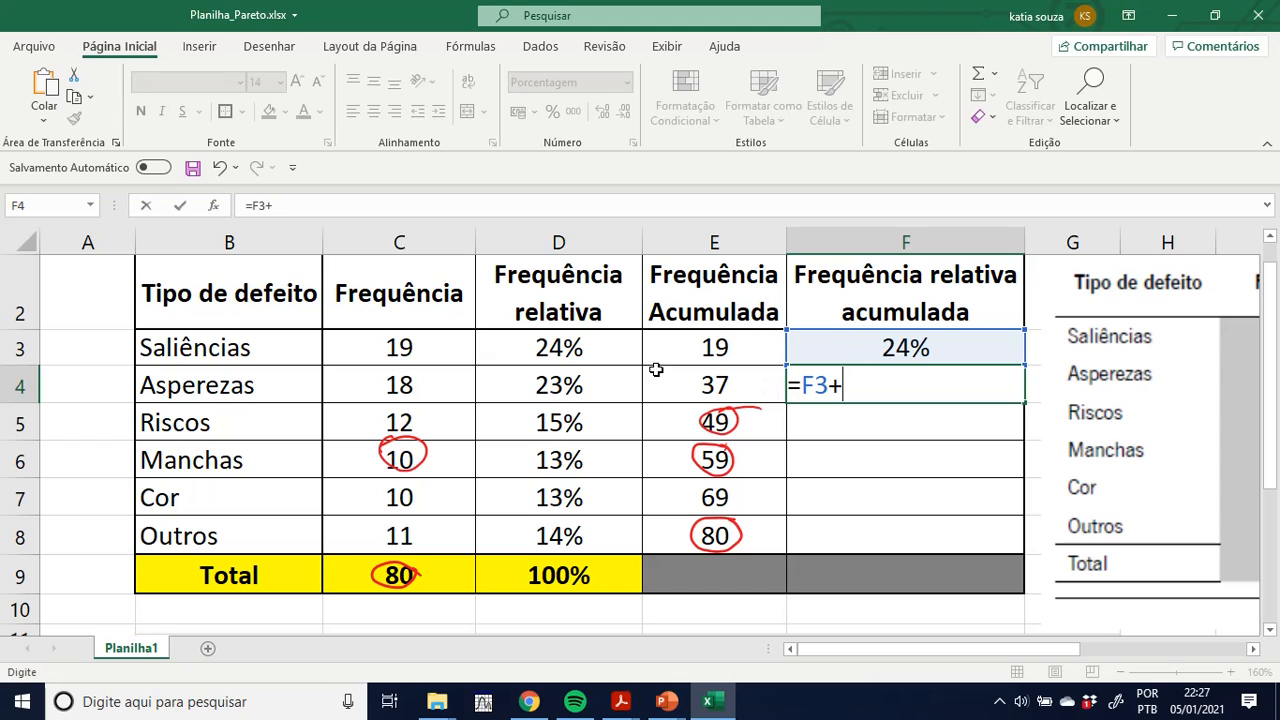
pyautogui.click(573, 382)
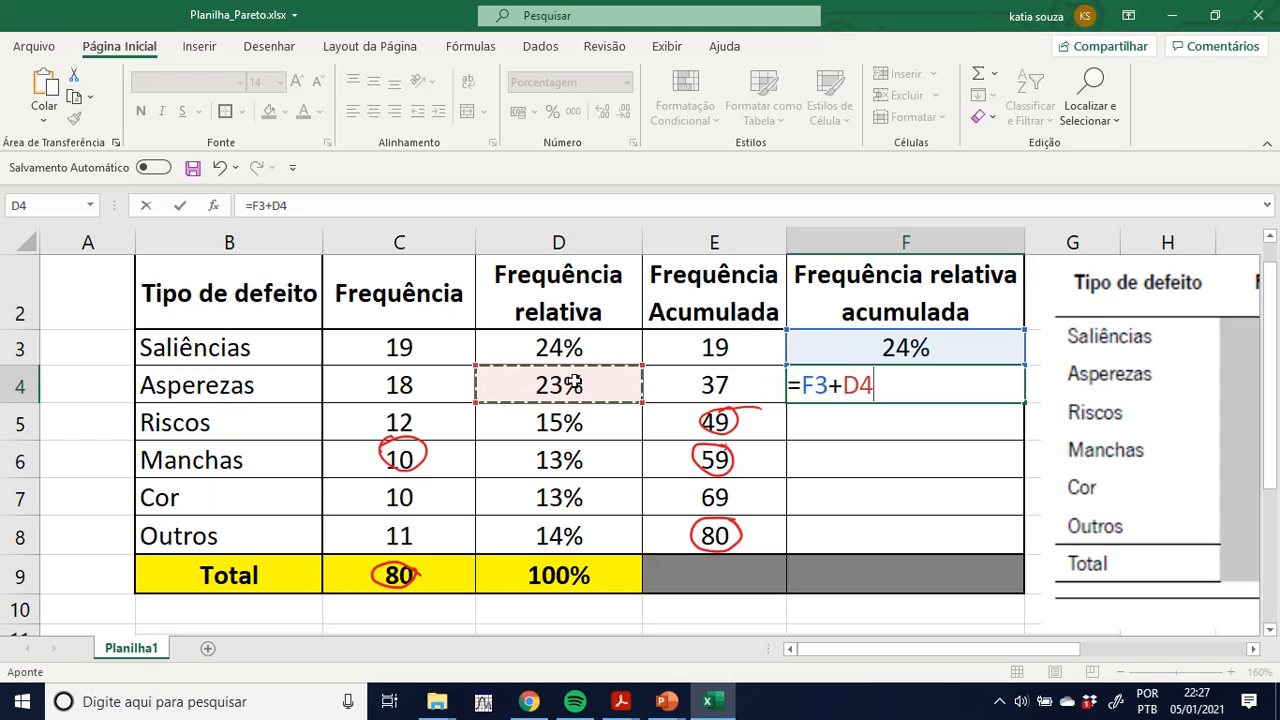
pyautogui.press('Return')
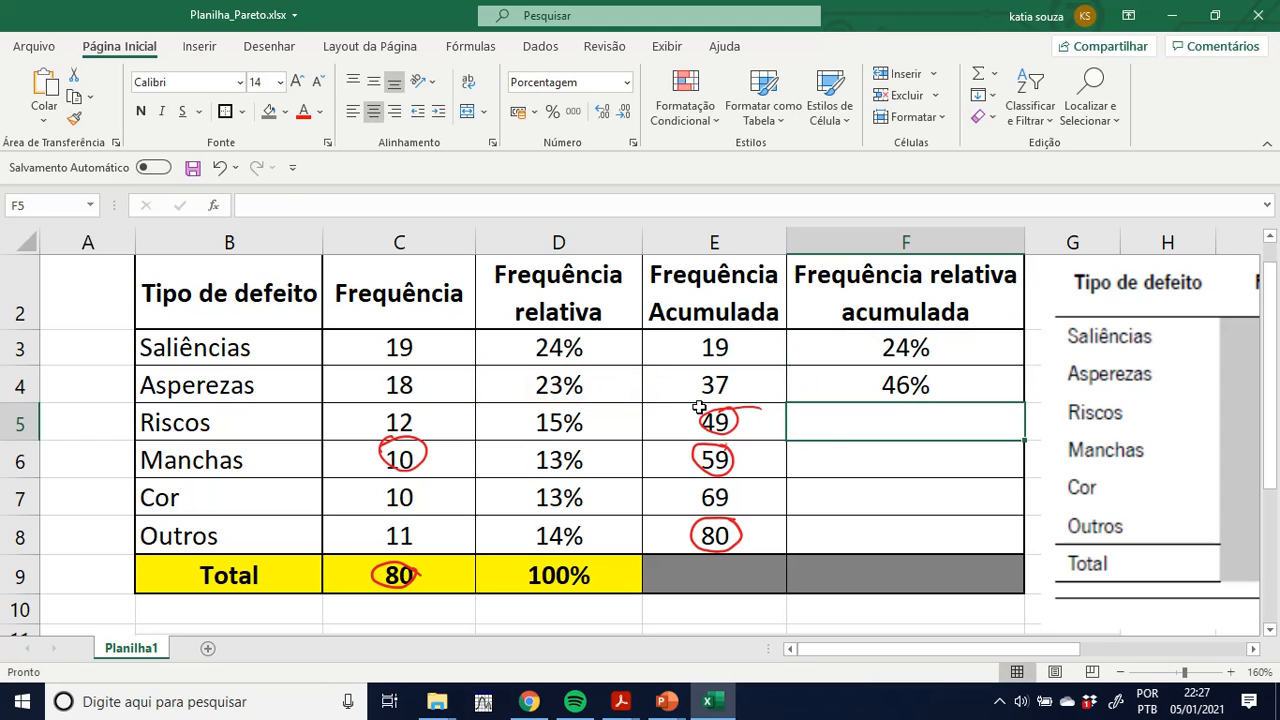
# - Enter the formula =F4+D5 in F5 as the accumulated relative frequency of Riscos
pyautogui.click(905, 386)
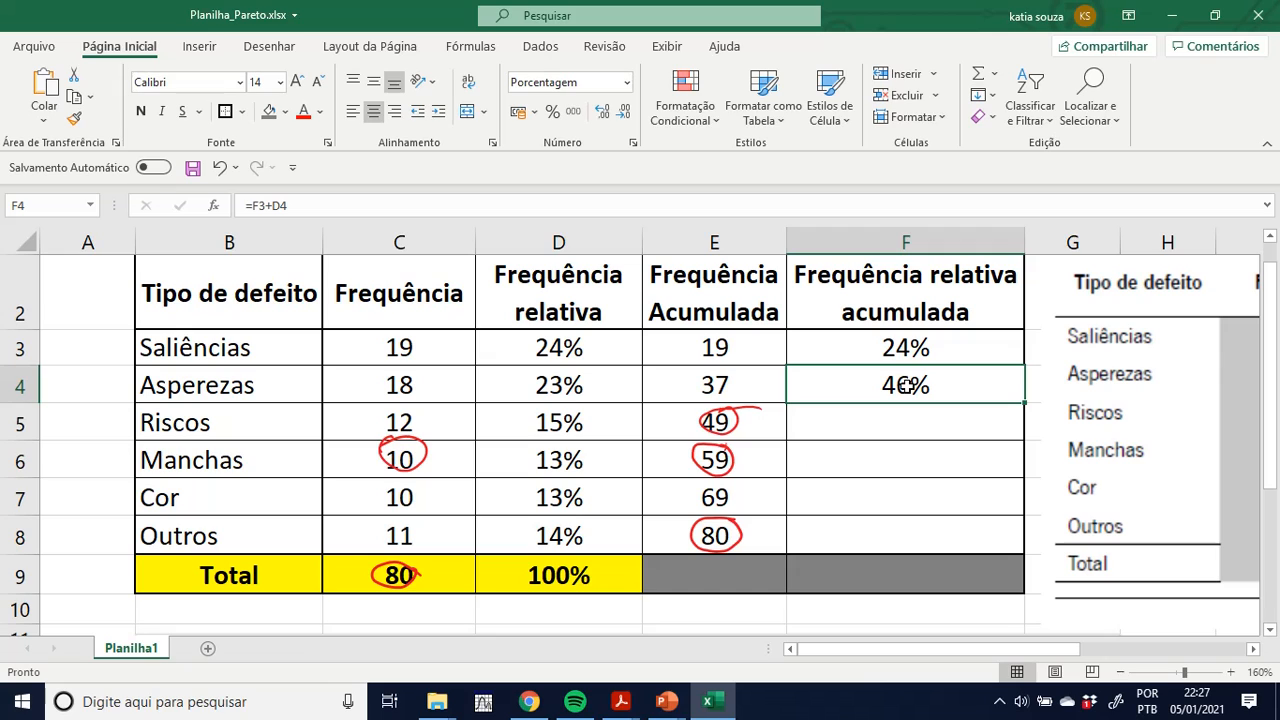
pyautogui.click(892, 421)
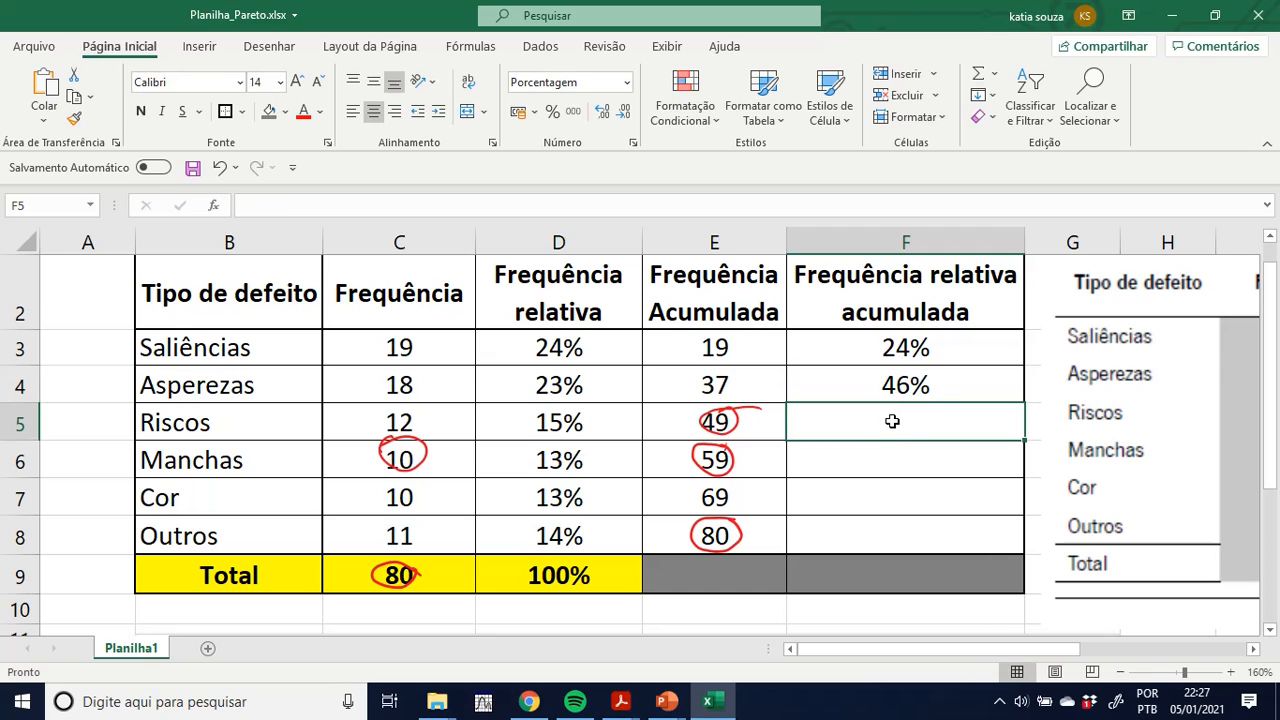
pyautogui.write('=')
pyautogui.click(875, 386)
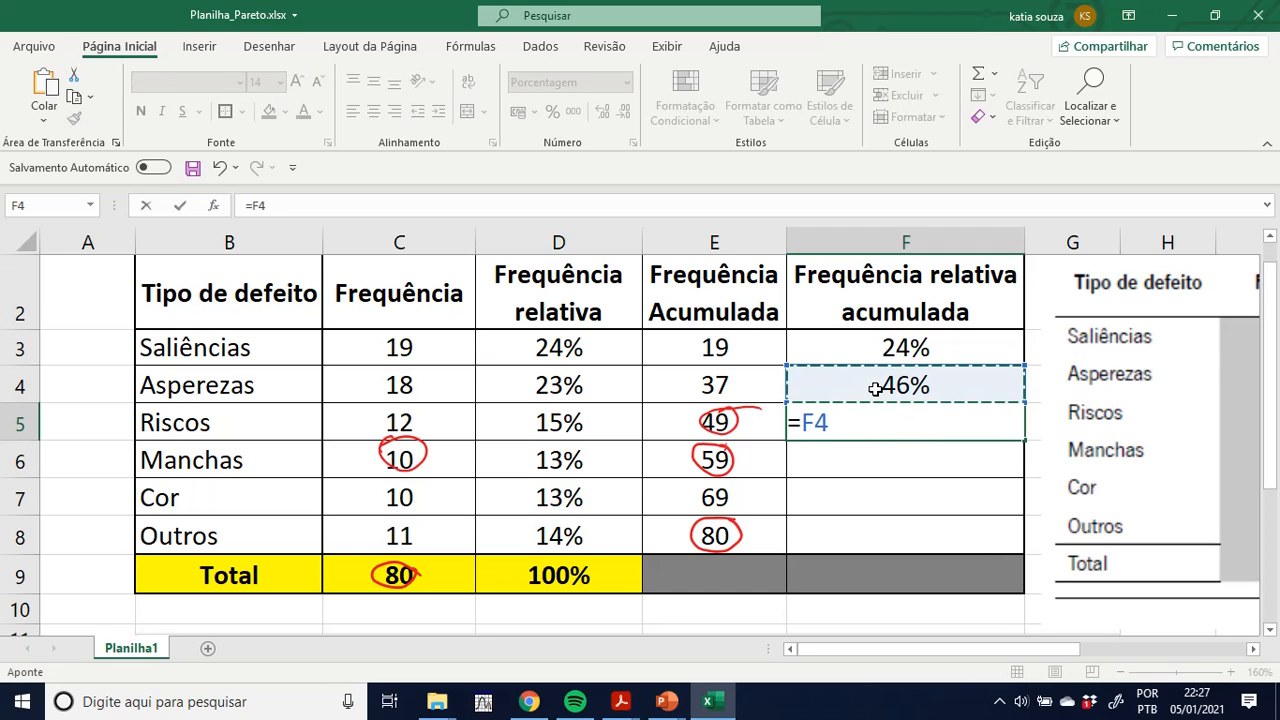
pyautogui.write('+')
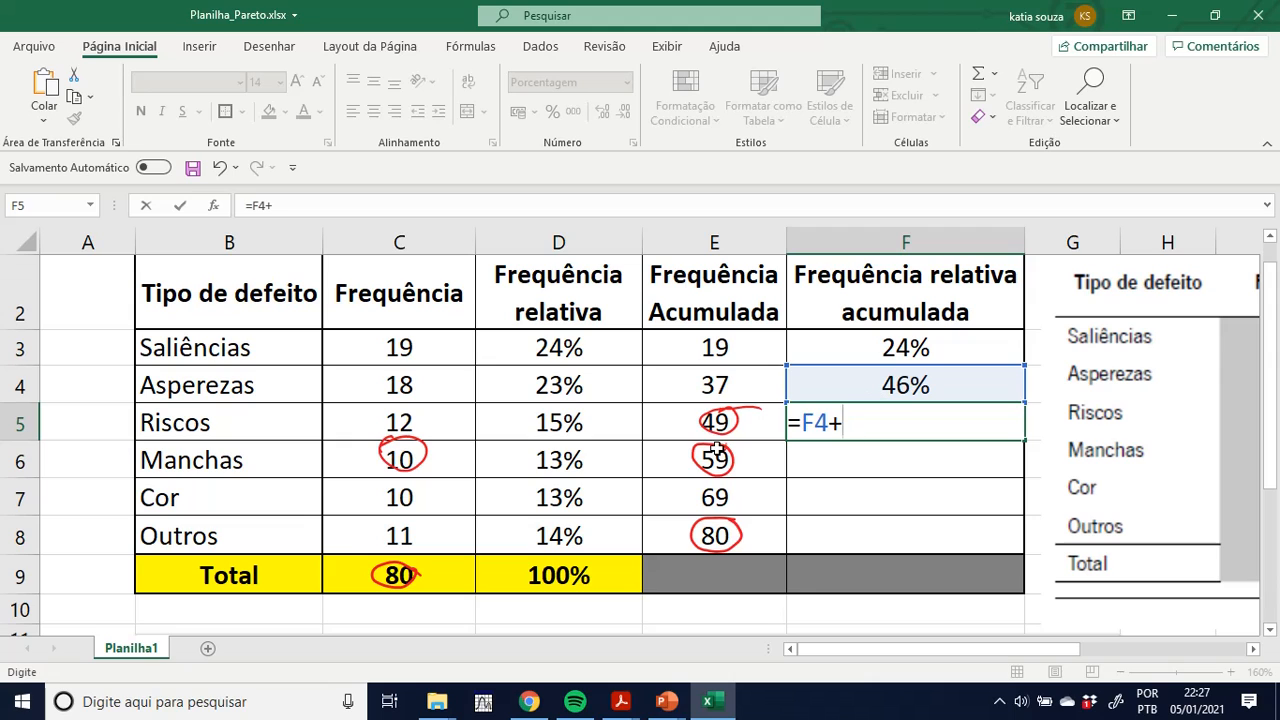
pyautogui.click(593, 423)
pyautogui.press('Return')
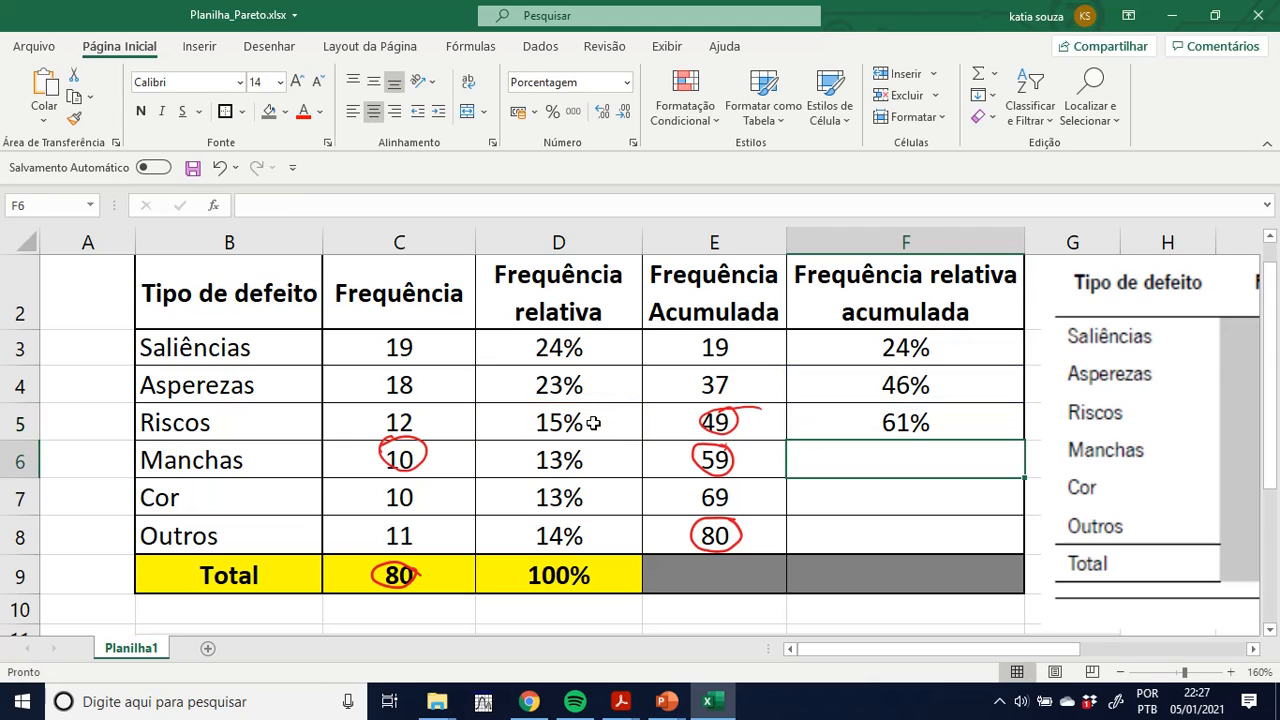
# - Enter the formula =F5+D6 in F6 as the accumulated relative frequency of Manchas
pyautogui.write('=')
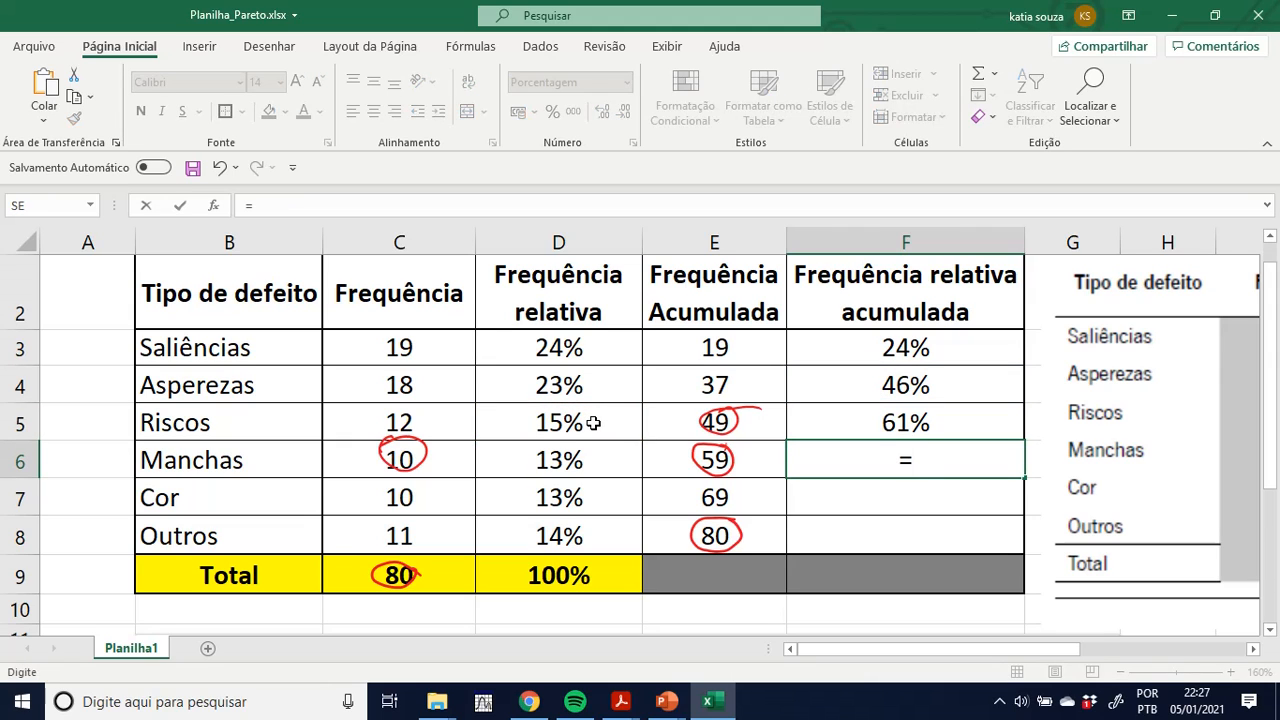
pyautogui.click(819, 419)
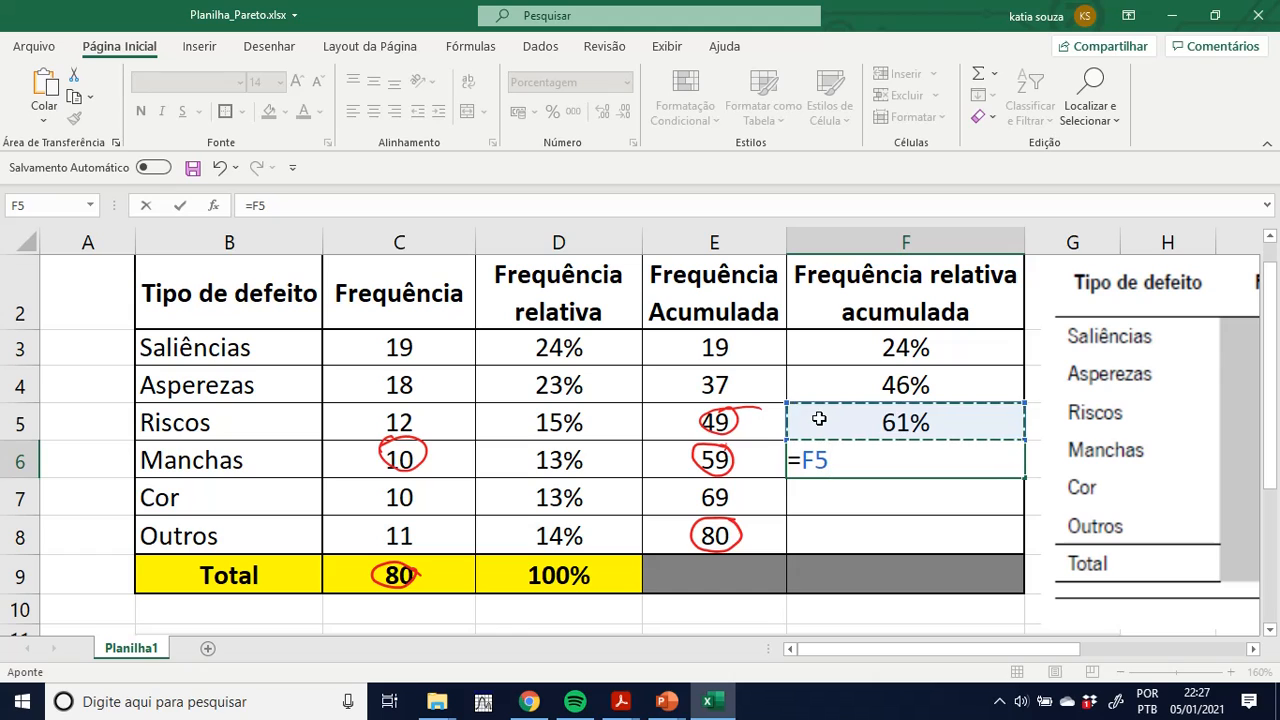
pyautogui.write('+')
pyautogui.click(582, 460)
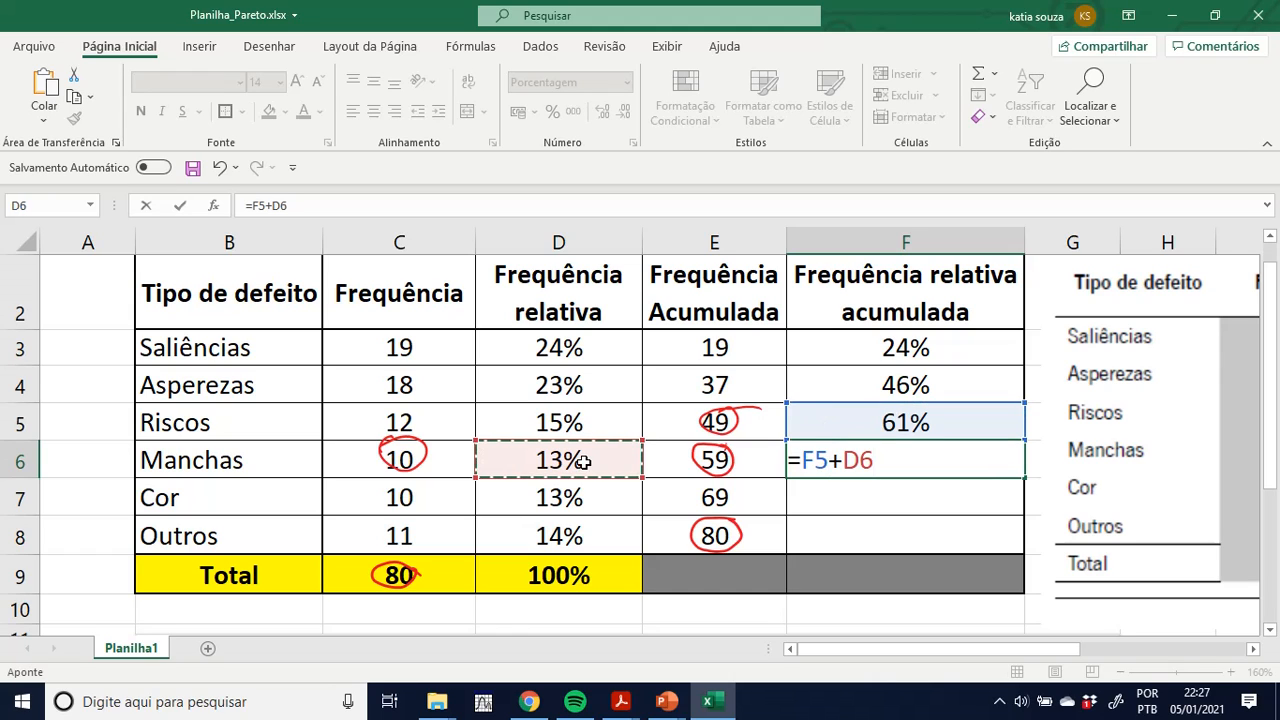
pyautogui.press('Return')
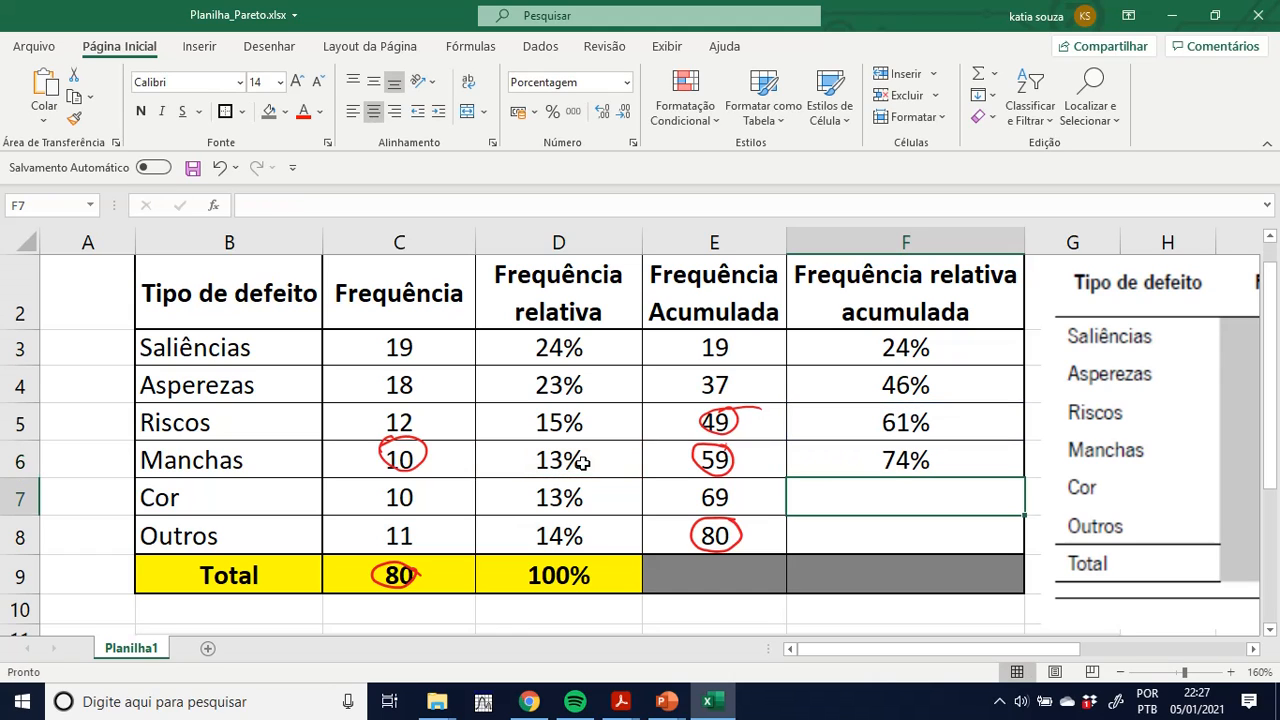
# - Enter the formula =F6+D7 in F7 as the accumulated relative frequency of Cor
pyautogui.write('=')
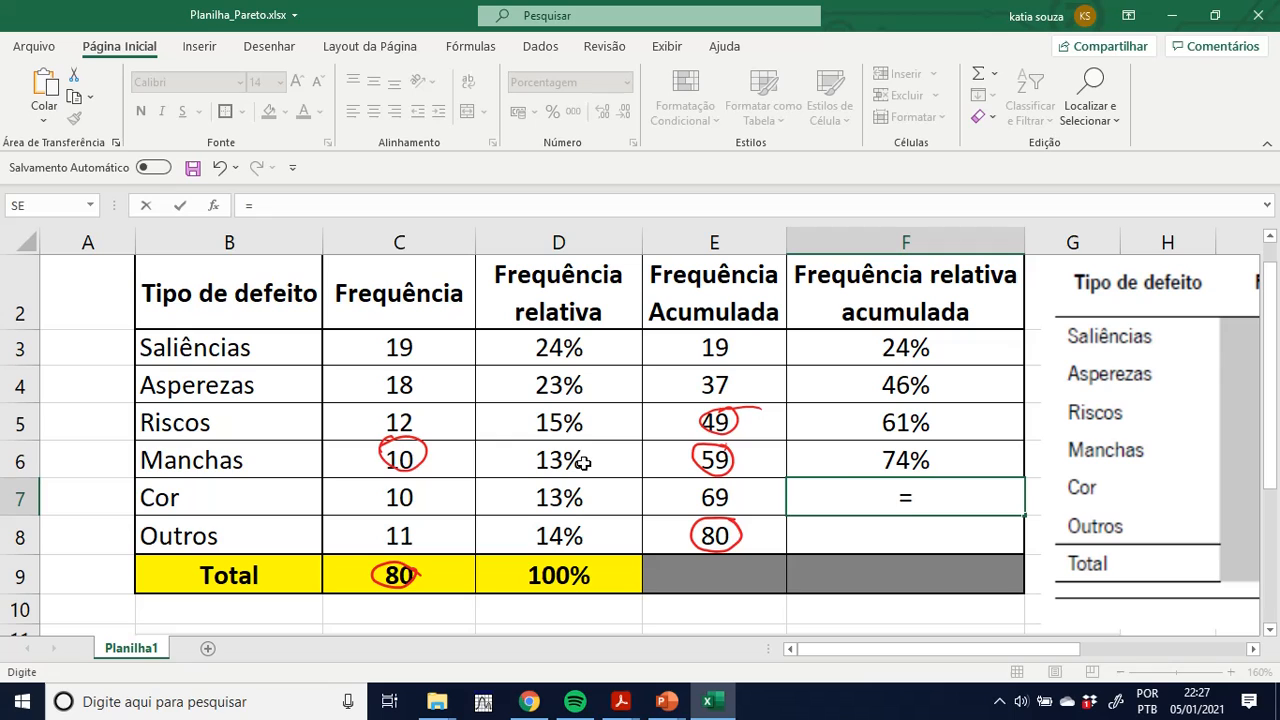
pyautogui.click(848, 465)
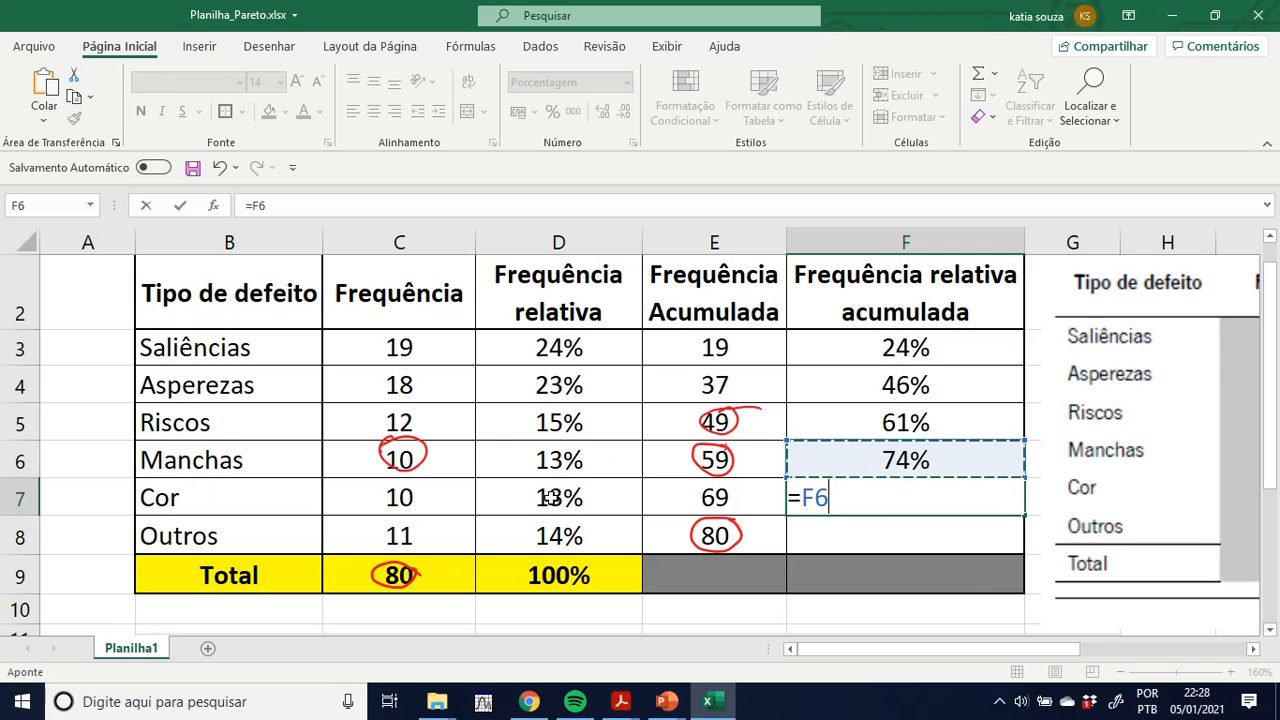
pyautogui.write('+')
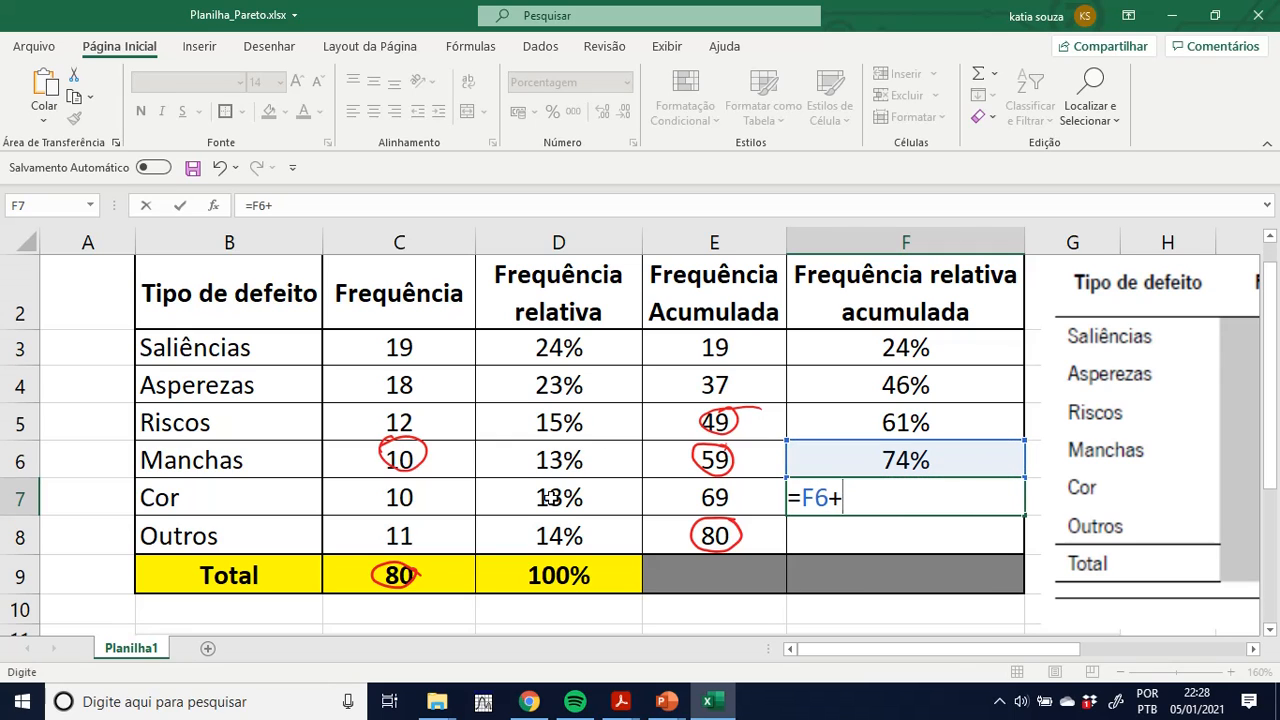
pyautogui.click(521, 495)
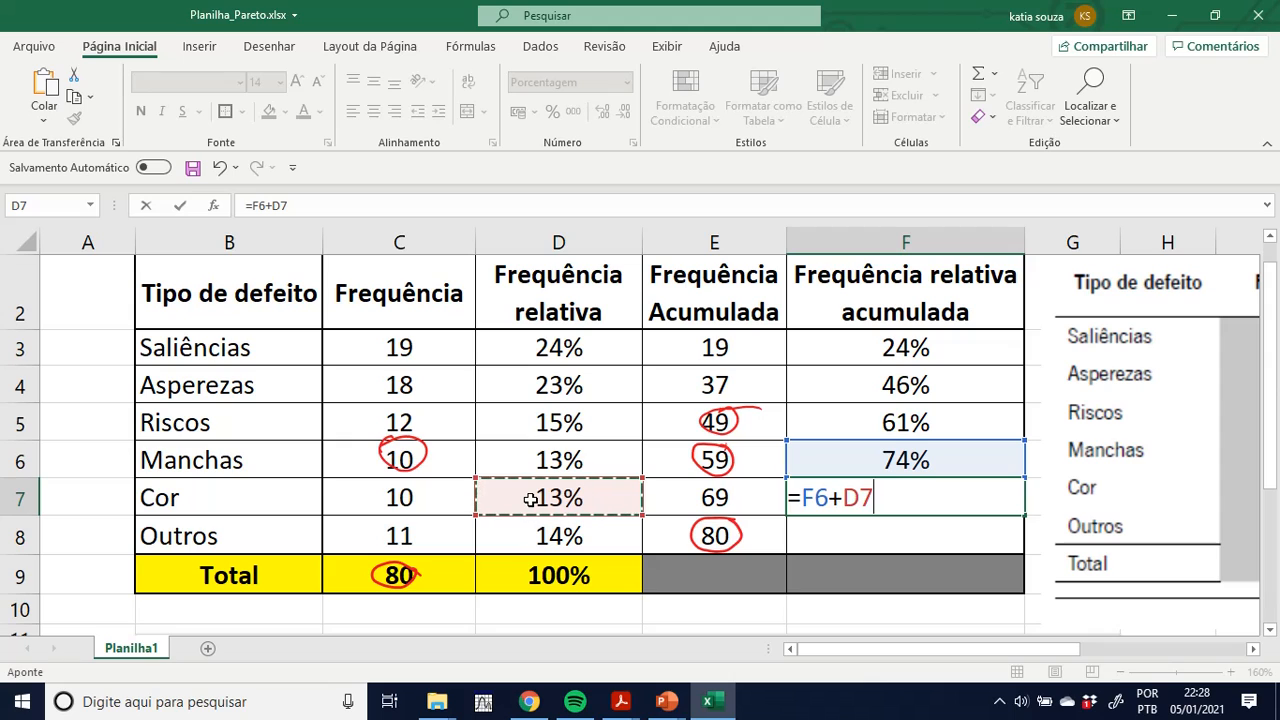
pyautogui.press('Return')
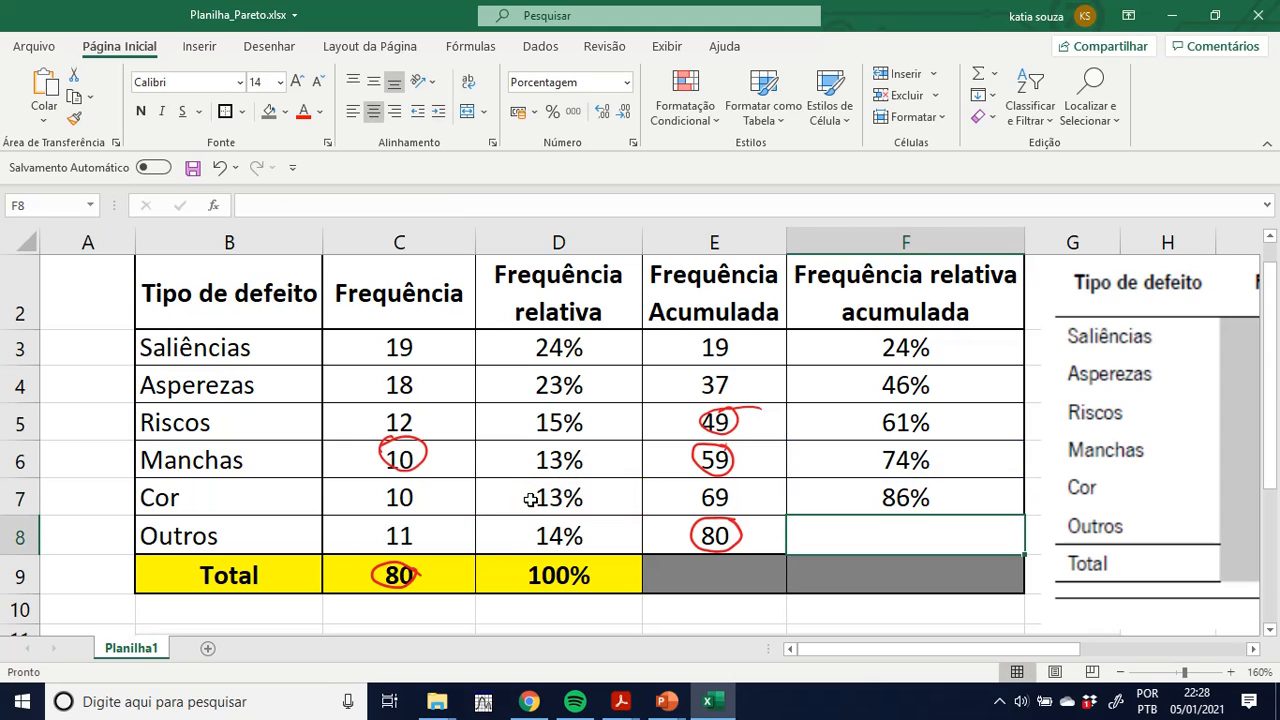
# - Enter the formula =F7+D8 in F8 as the accumulated relative frequency of Outros
pyautogui.write('=')
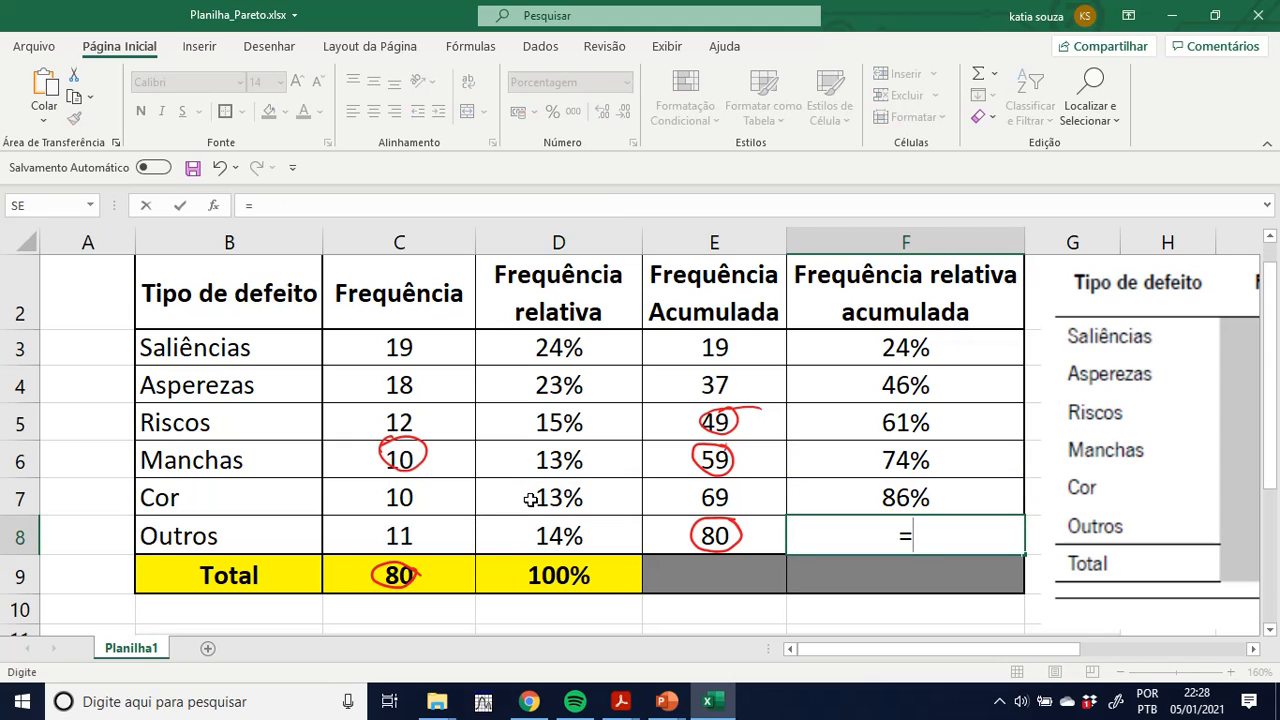
pyautogui.click(904, 500)
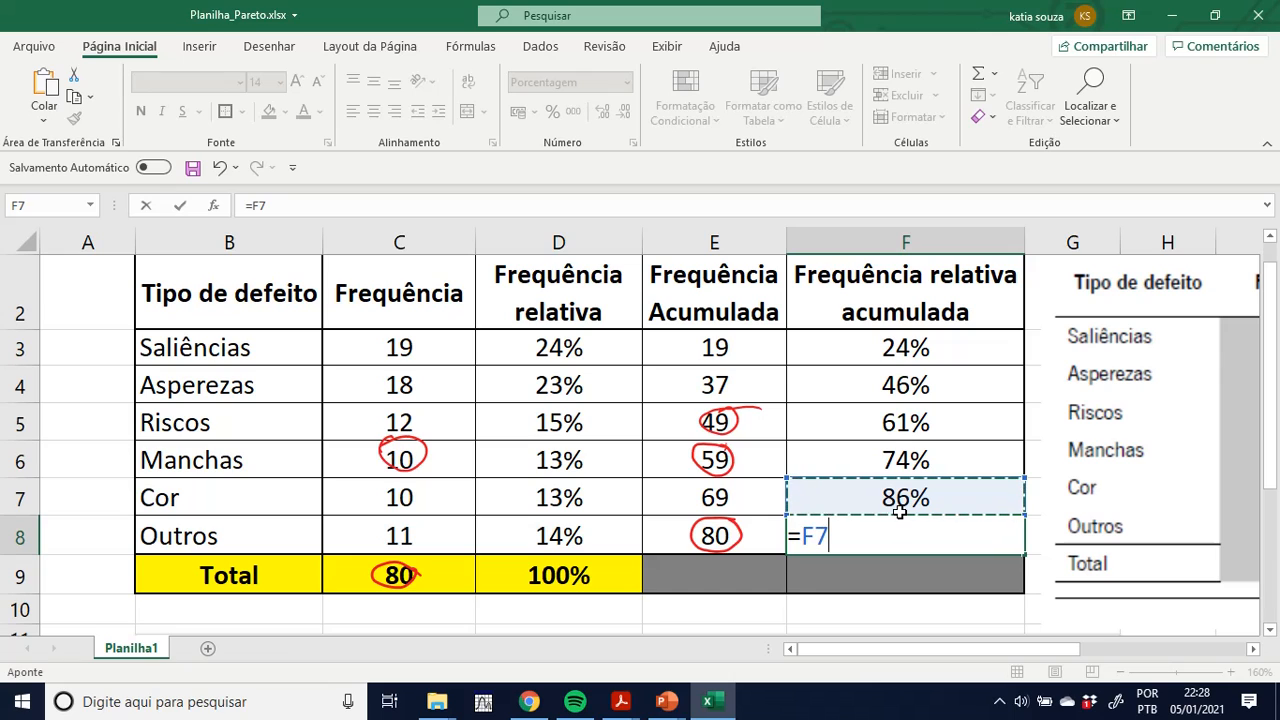
pyautogui.write('+')
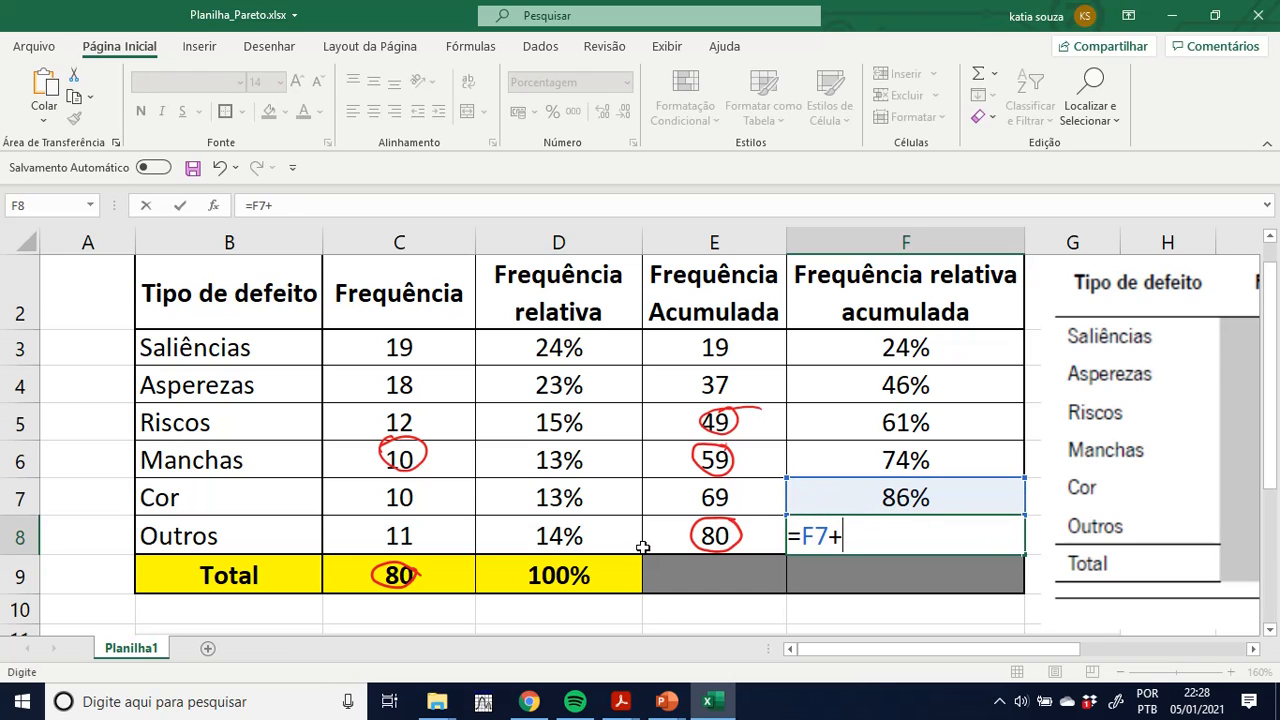
pyautogui.click(614, 534)
pyautogui.press('Return')
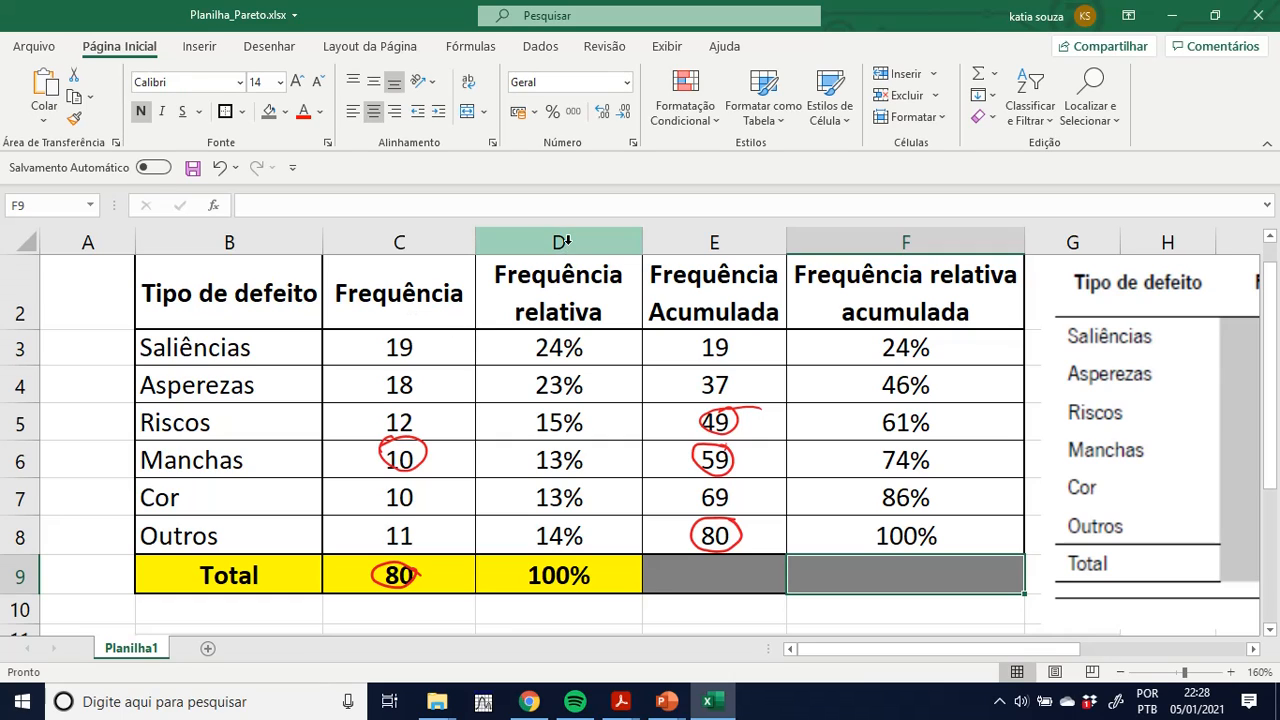
# - Fill the Frequência relativa header cell D2 with a light gold theme color
pyautogui.click(565, 298)
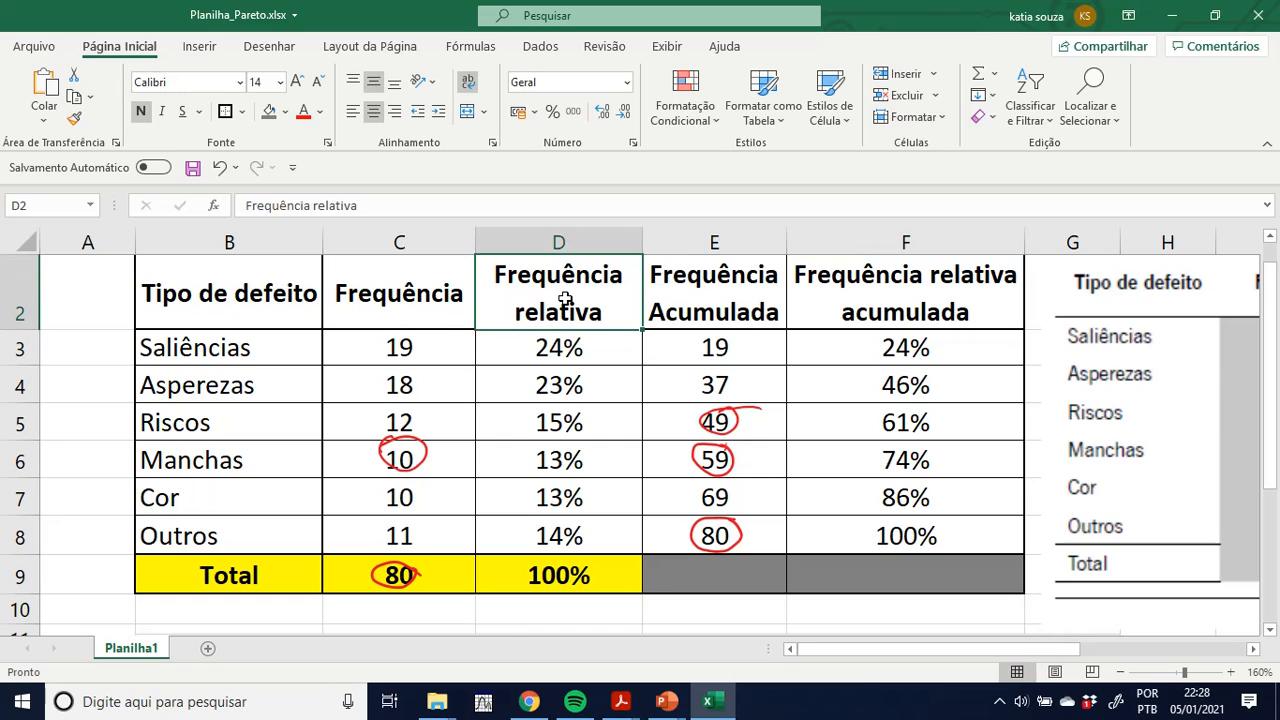
pyautogui.click(286, 112)
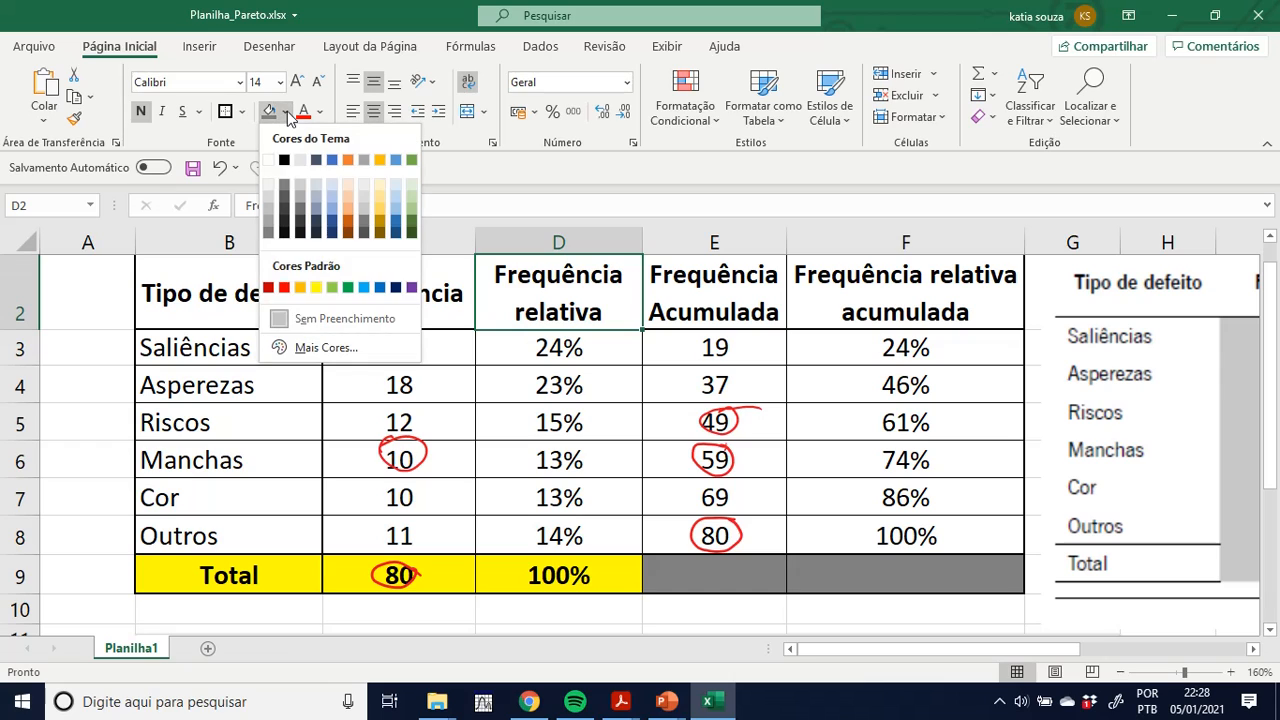
pyautogui.click(390, 189)
pyautogui.click(732, 305)
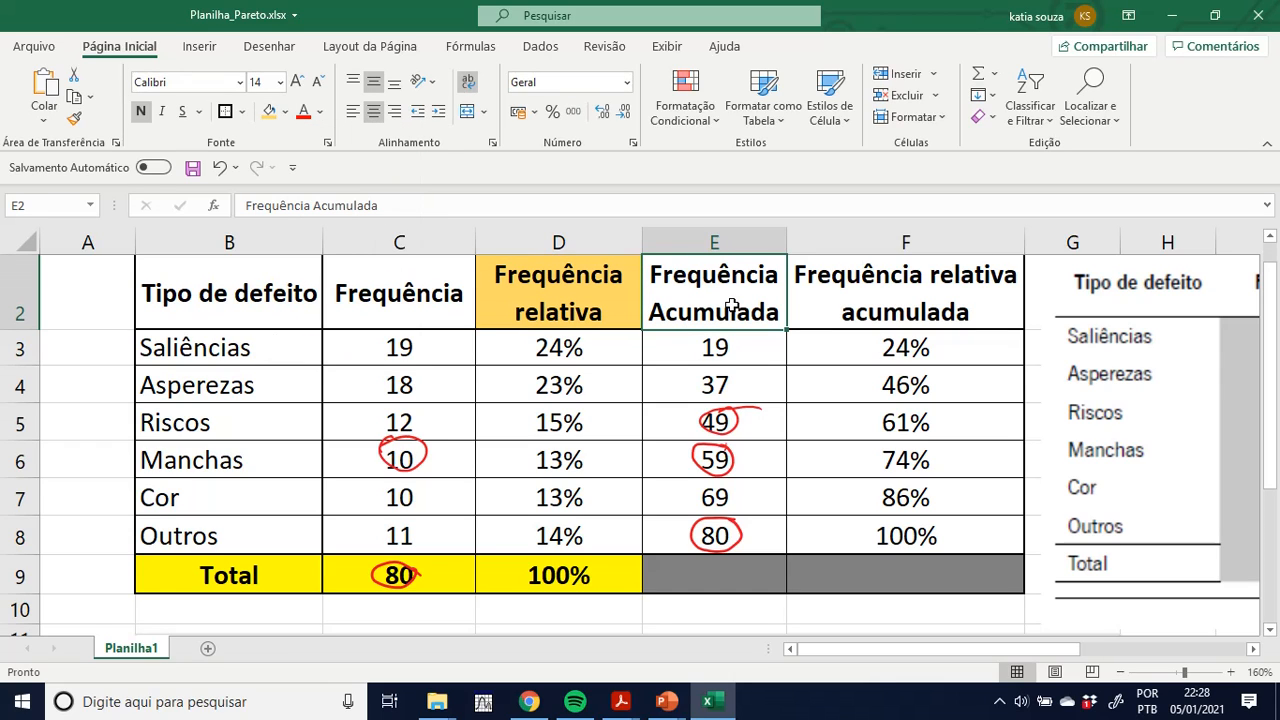
pyautogui.click(543, 347)
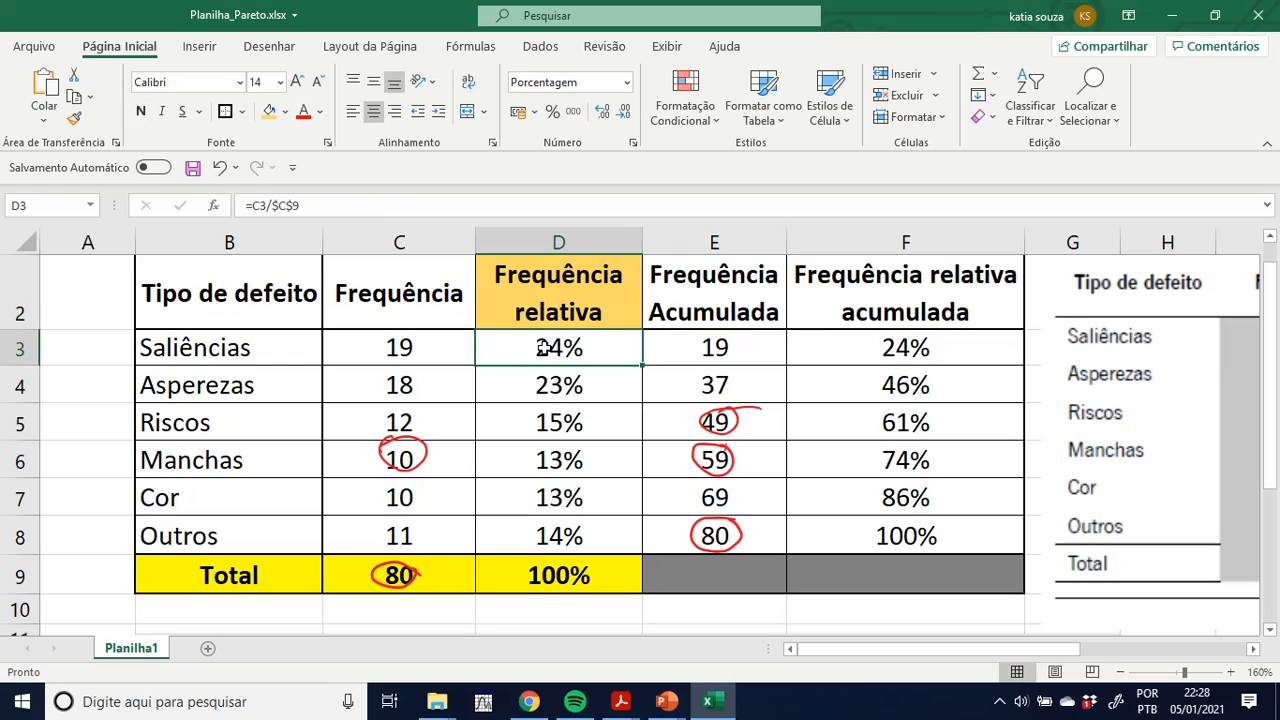
pyautogui.click(410, 348)
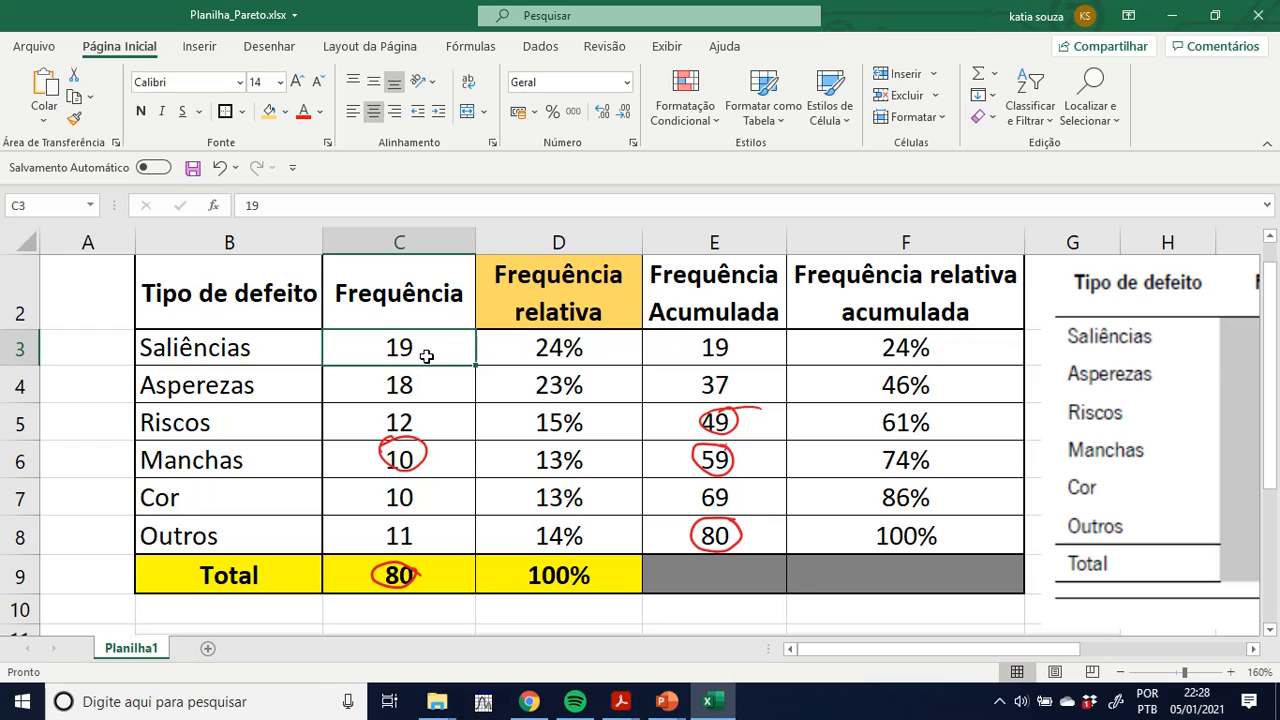
# - Delete the red ink circle drawn around the Frequência total in C9
pyautogui.click(405, 577)
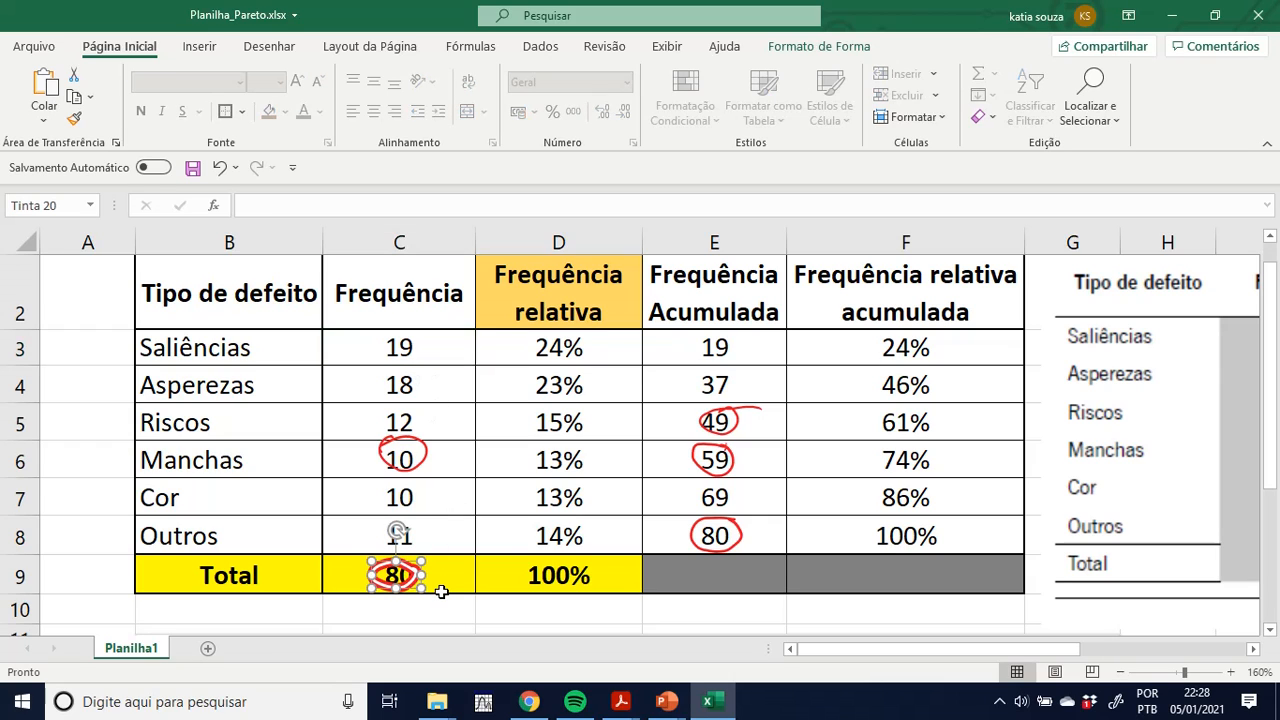
pyautogui.press('Delete')
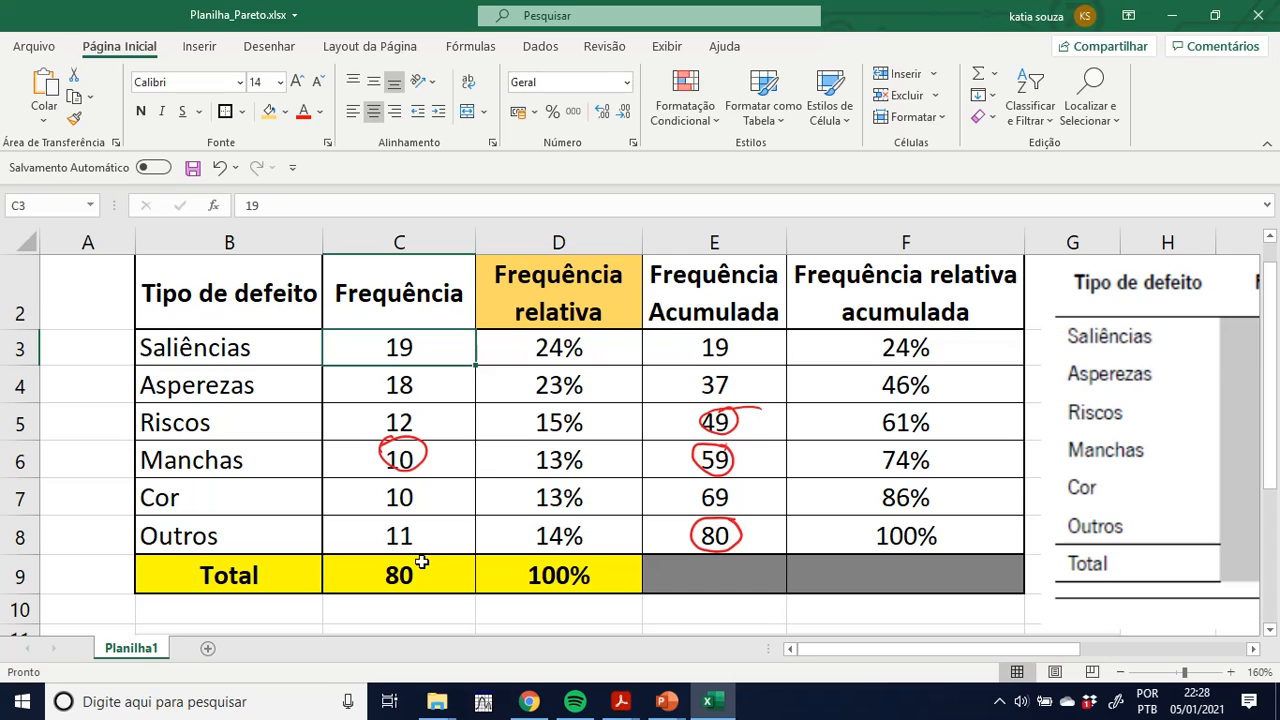
# - Examine the relative and accumulated frequency formulas in D3, D9, E3, E4 and D4 against the frequencies in C3 and C4
pyautogui.click(607, 355)
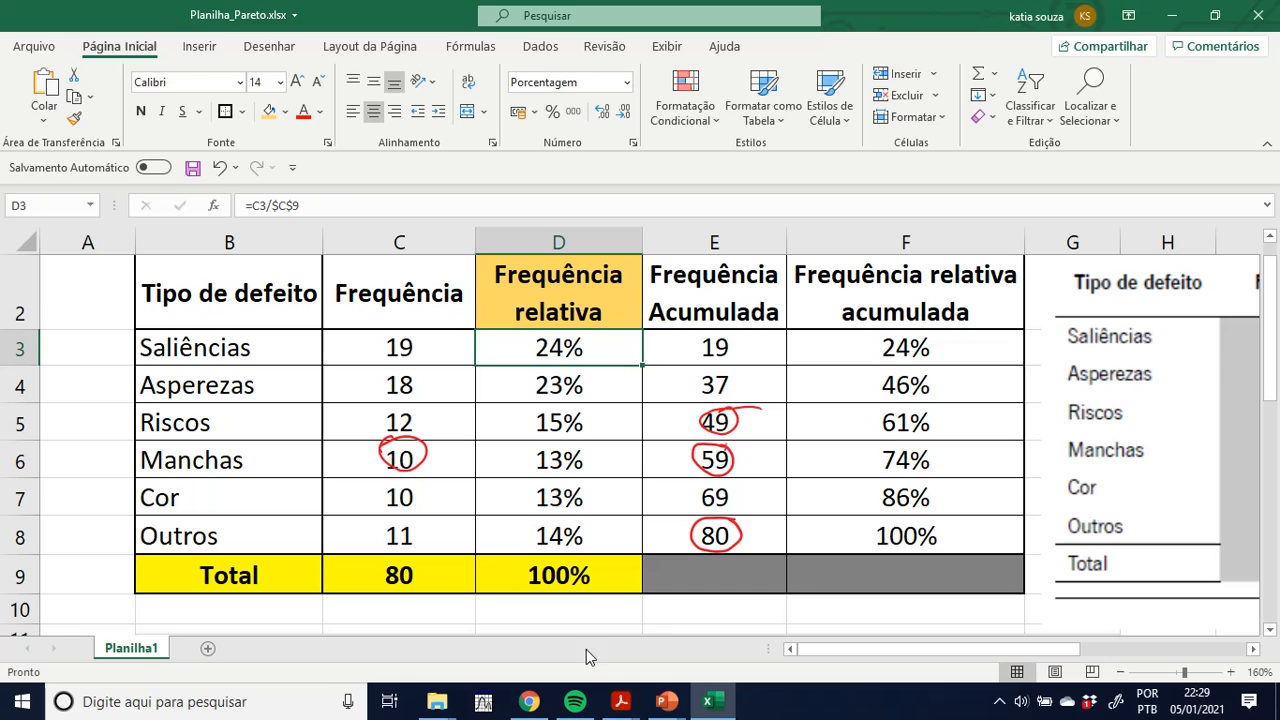
pyautogui.click(573, 572)
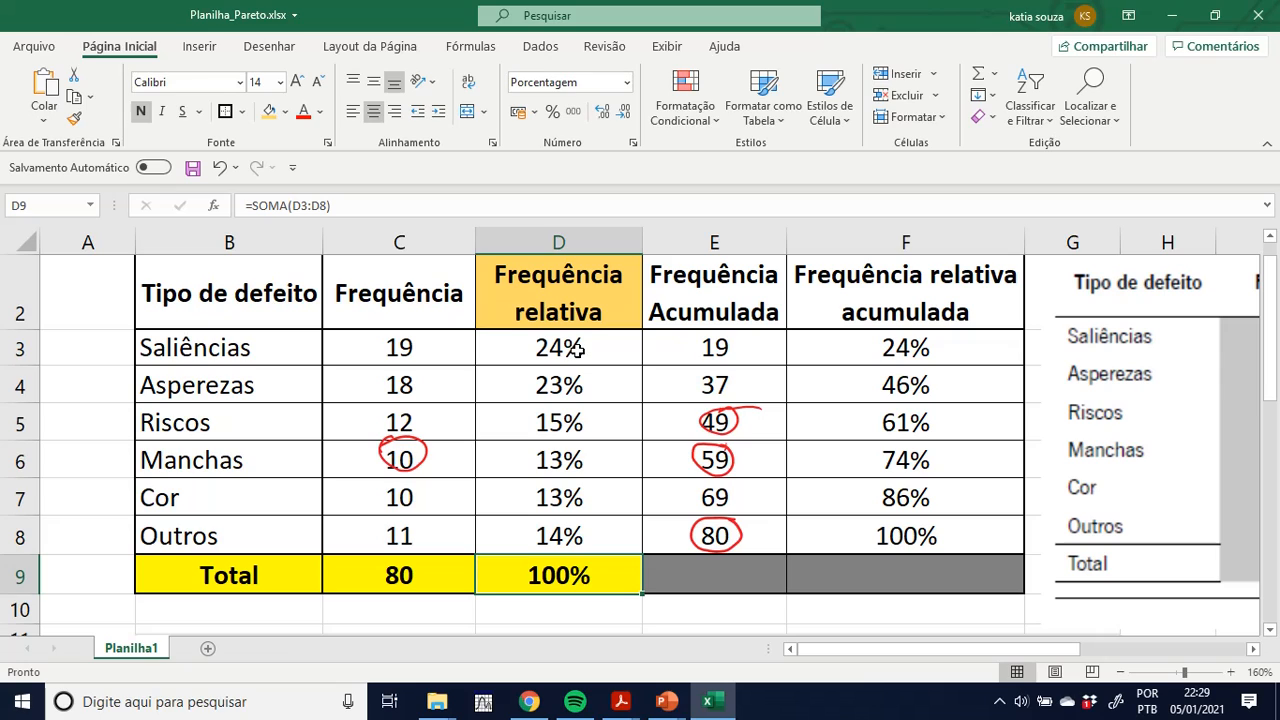
pyautogui.click(716, 352)
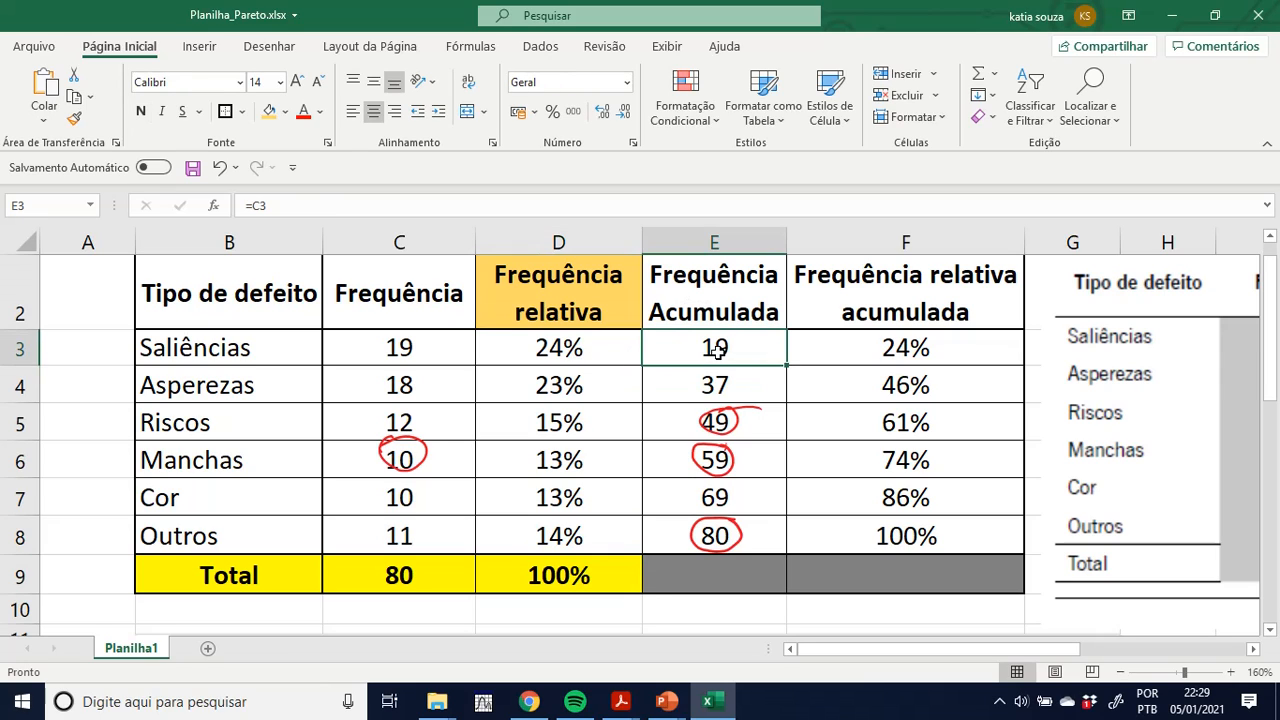
pyautogui.click(439, 344)
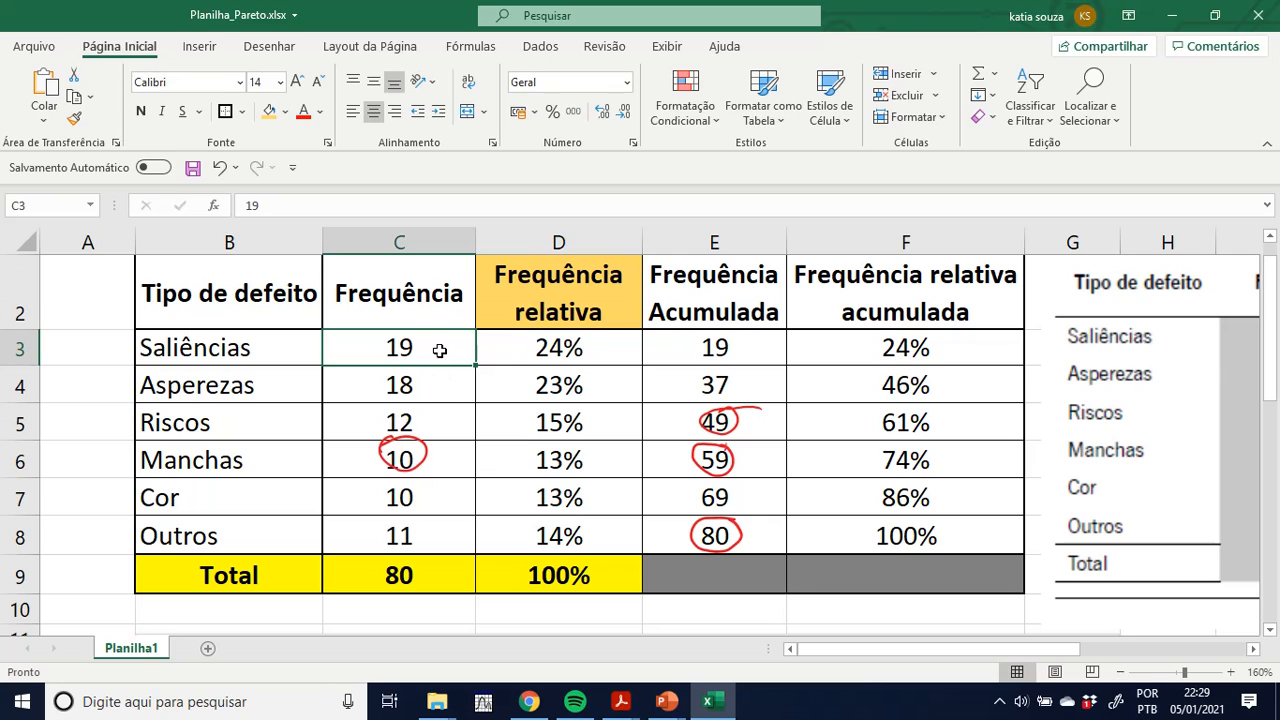
pyautogui.click(706, 358)
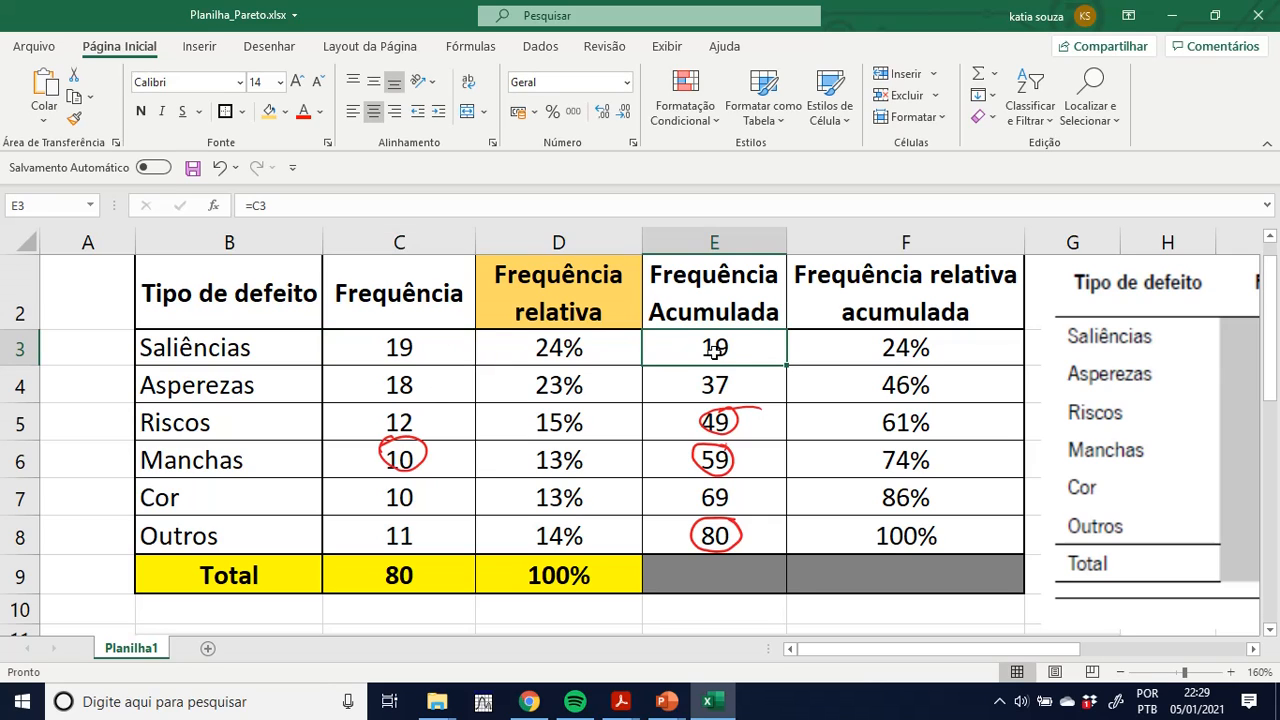
pyautogui.click(432, 340)
pyautogui.click(706, 350)
pyautogui.click(419, 345)
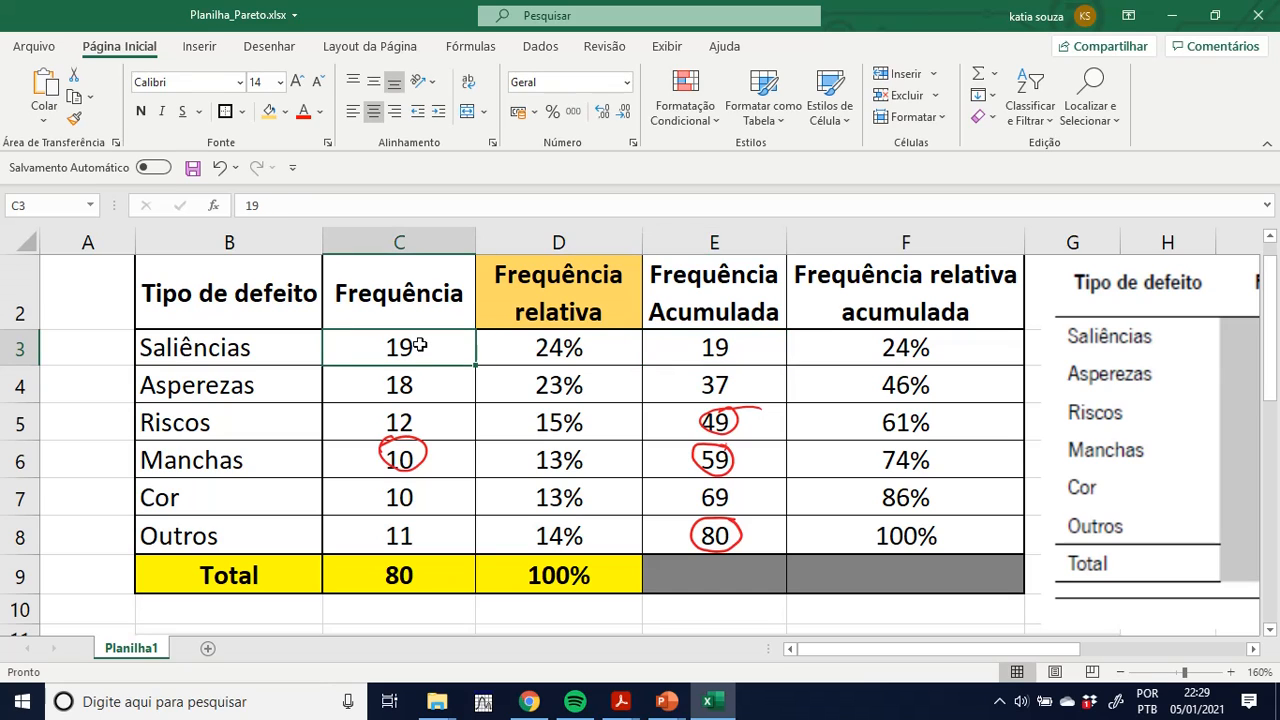
pyautogui.click(736, 395)
pyautogui.click(457, 387)
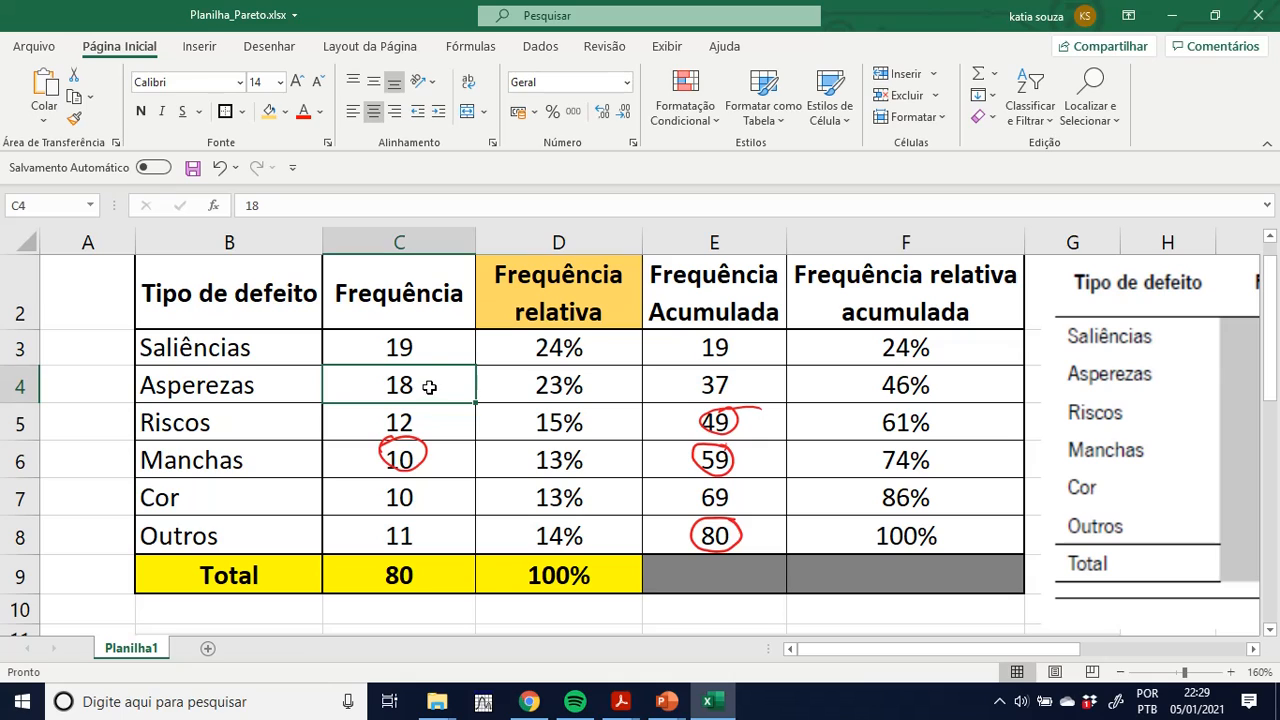
pyautogui.click(691, 390)
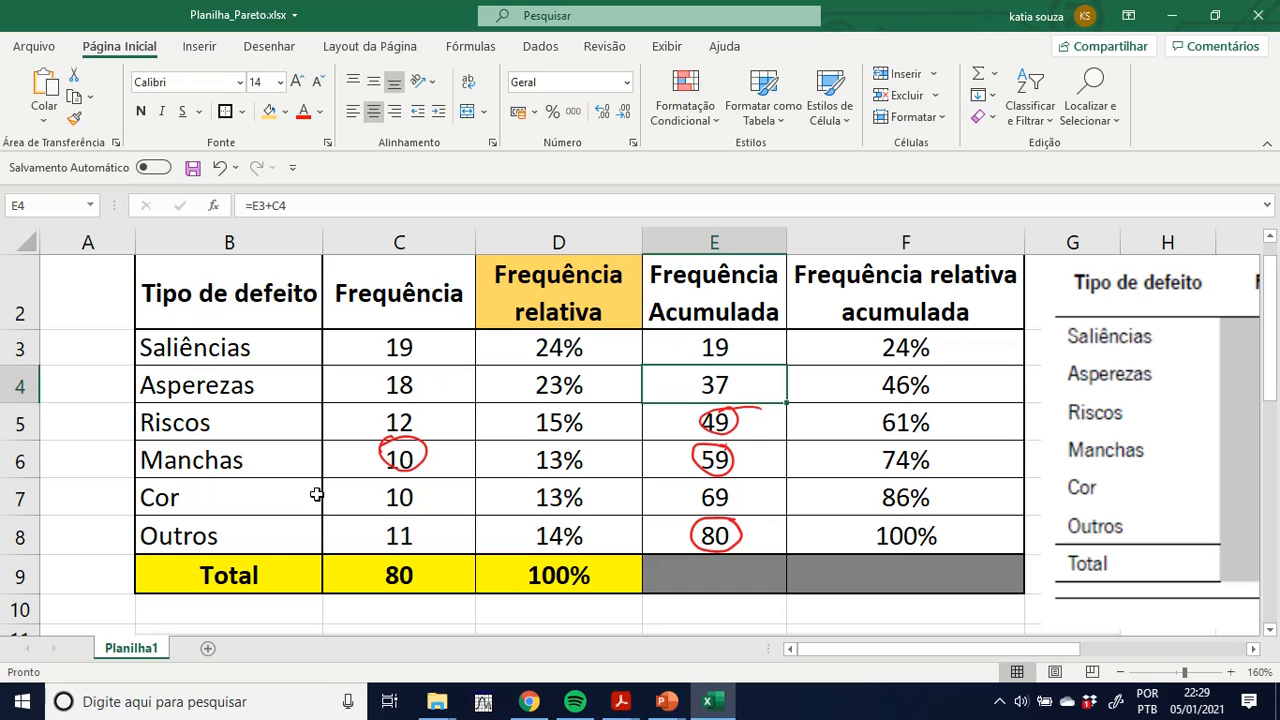
pyautogui.click(535, 390)
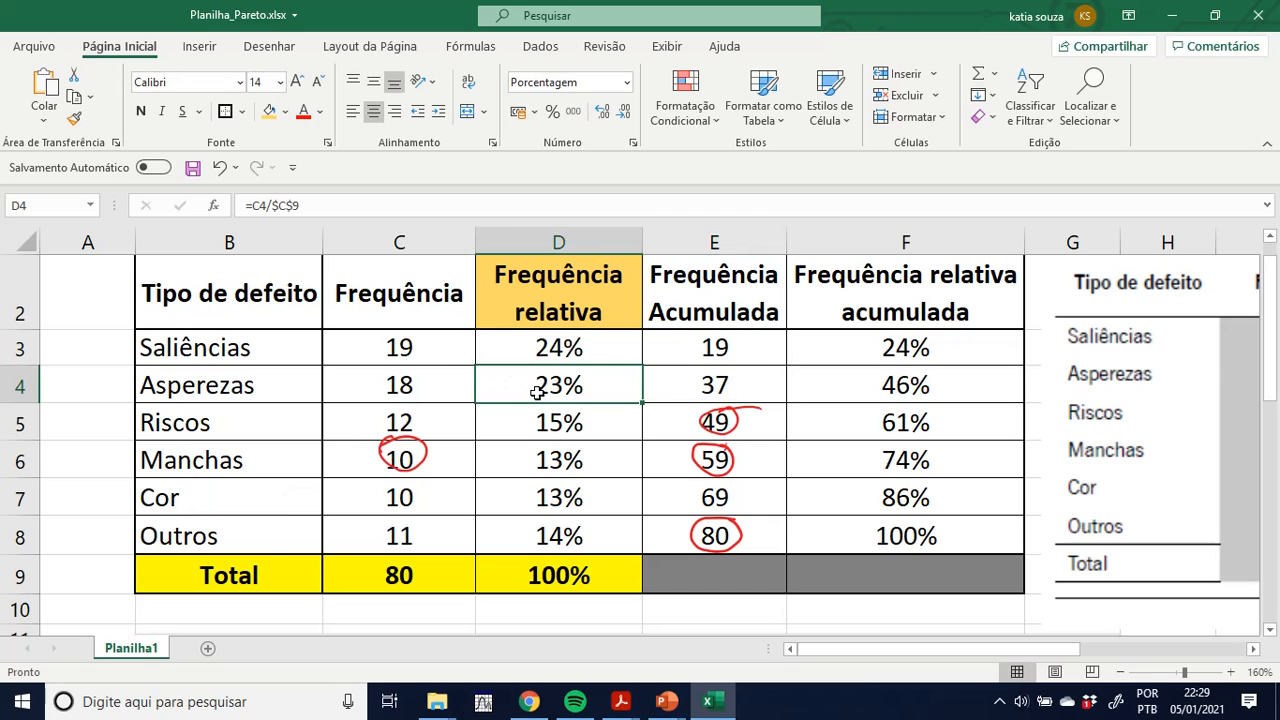
# - Preview a Pareto chart of the Tipo de defeito, Frequência and Frequência relativa acumulada ranges B2:C8 and F2:F8 without inserting it
pyautogui.moveTo(266, 285); pyautogui.dragTo(349, 550)
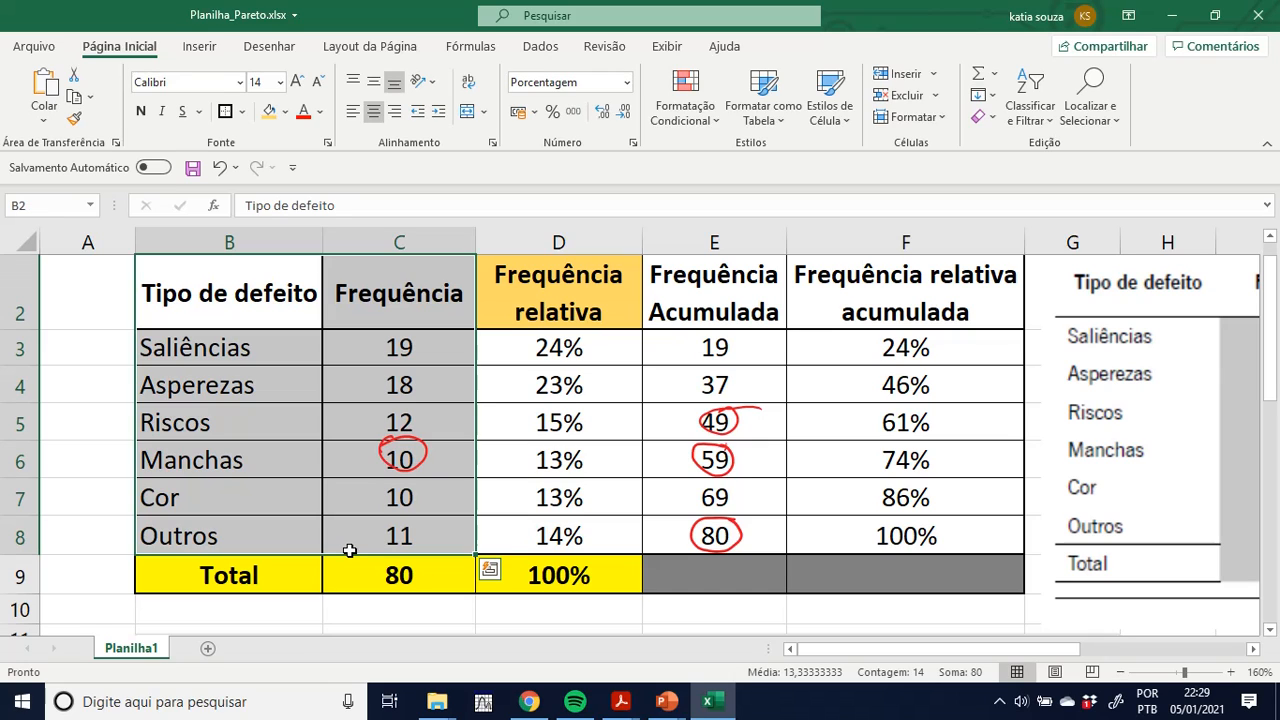
pyautogui.moveTo(890, 285); pyautogui.dragTo(943, 534)
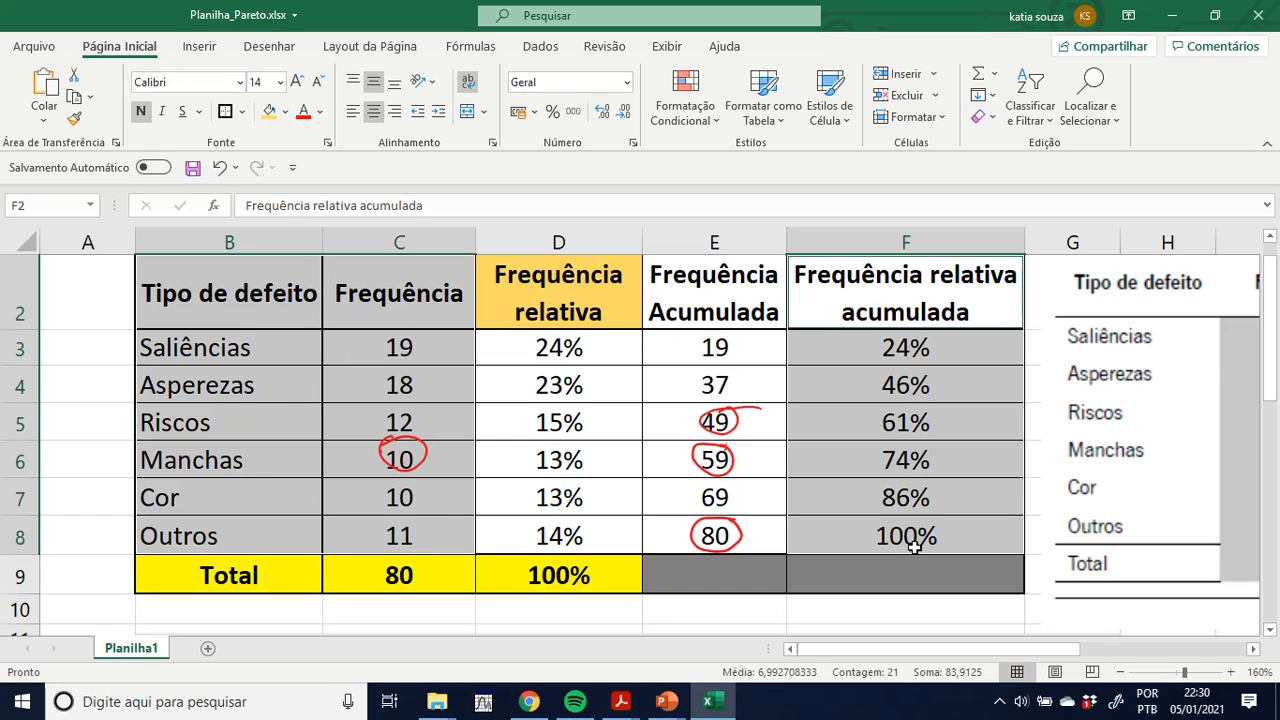
pyautogui.click(199, 46)
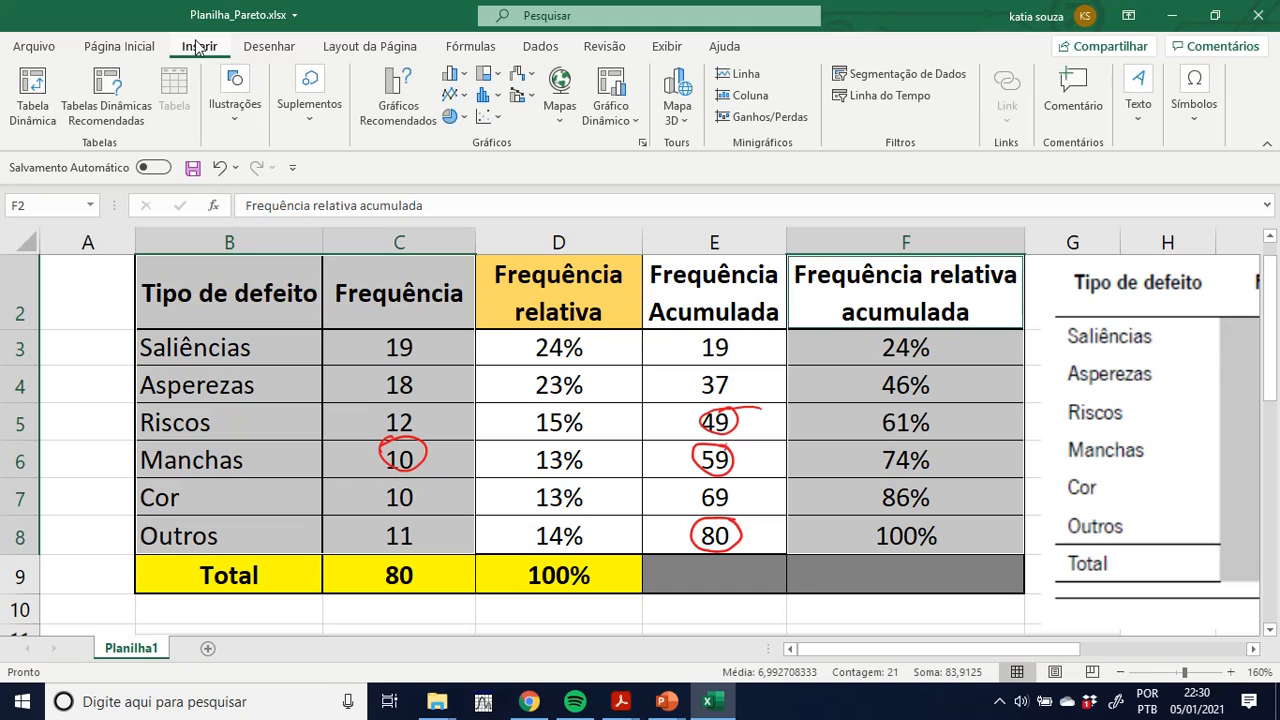
pyautogui.click(499, 100)
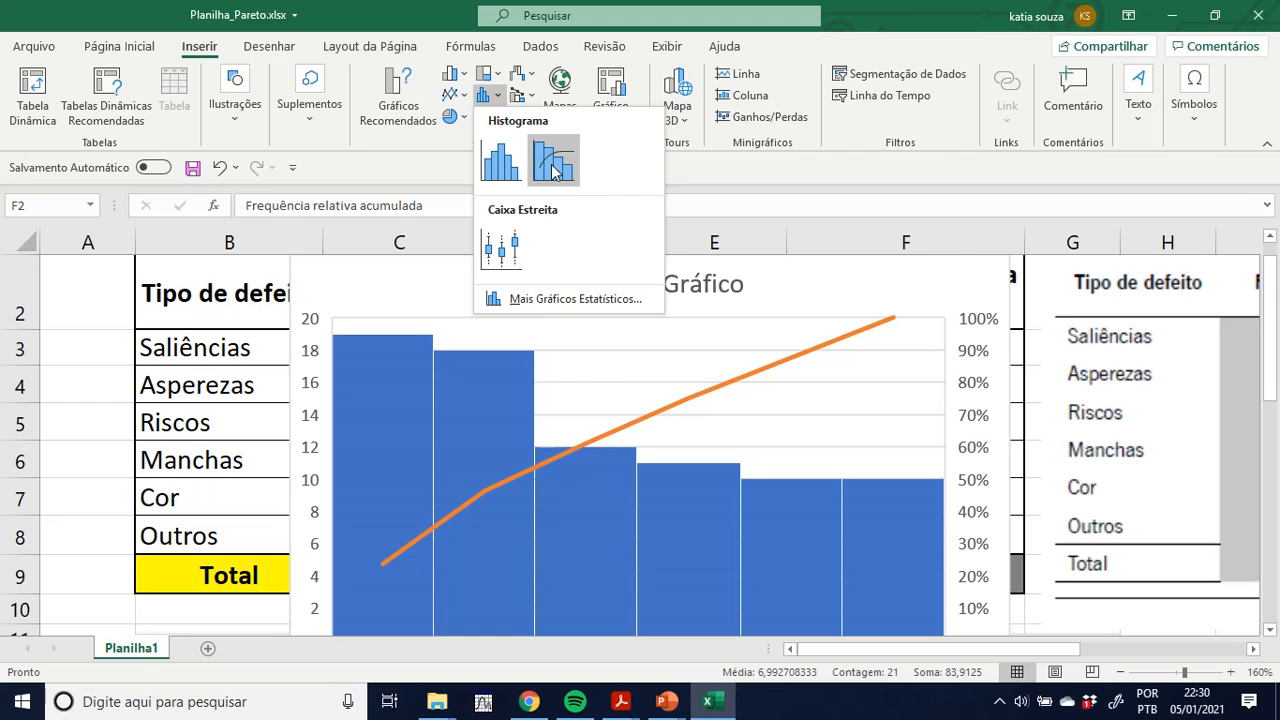
pyautogui.press('Escape')
pyautogui.click(83, 343)
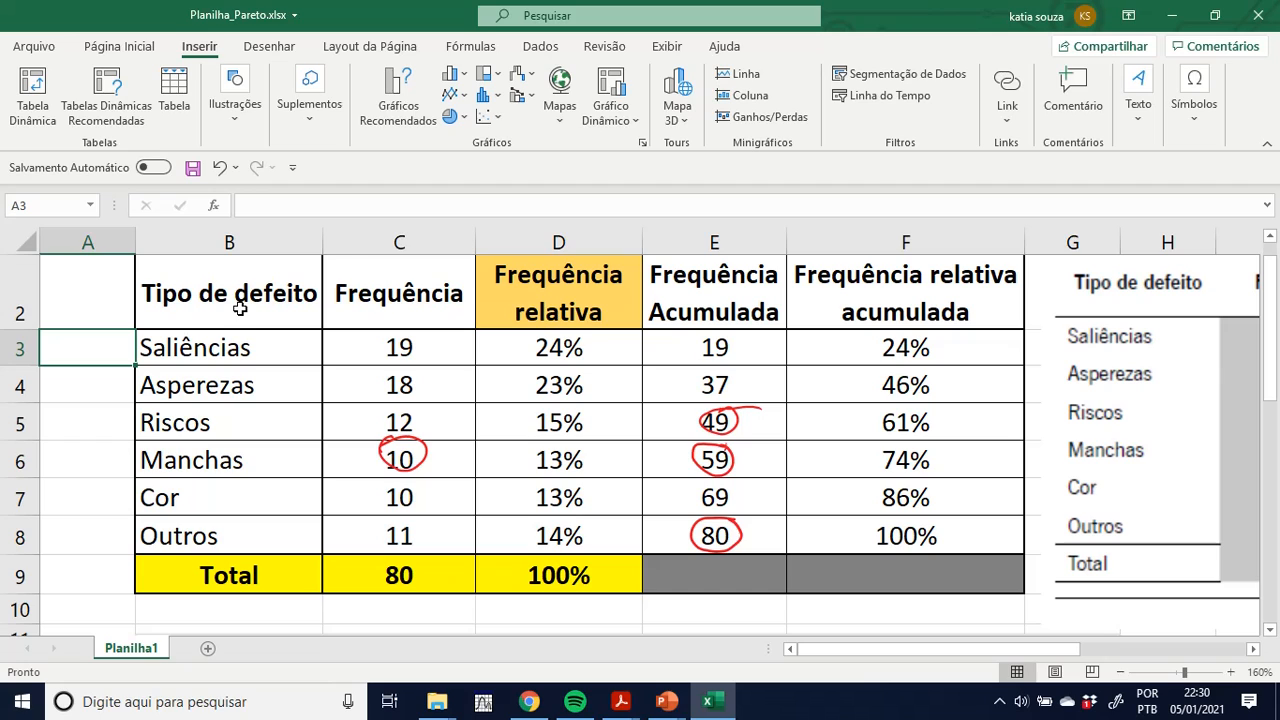
# - Select B2:B8, C2:C8 and F2:F8 together again and locate the Pareto type among the statistical charts without inserting it
pyautogui.moveTo(240, 300); pyautogui.dragTo(231, 519)
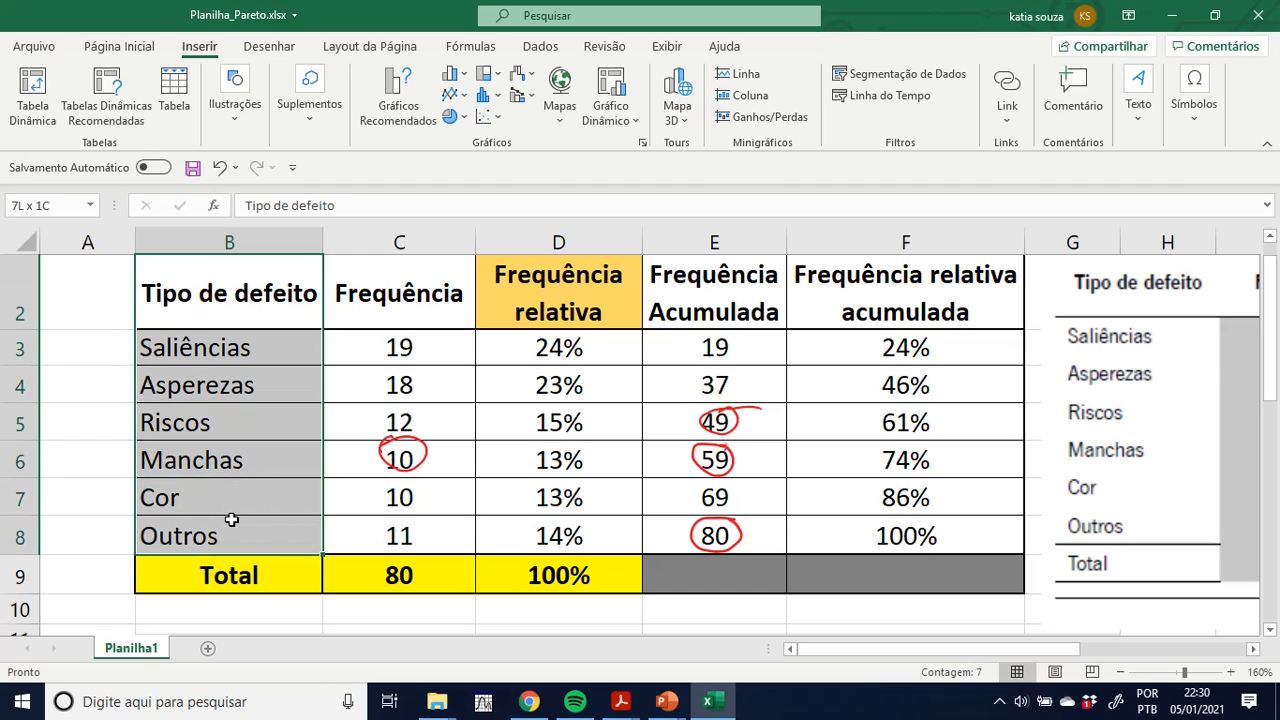
pyautogui.moveTo(234, 300); pyautogui.dragTo(249, 531)
pyautogui.moveTo(410, 282); pyautogui.dragTo(407, 515)
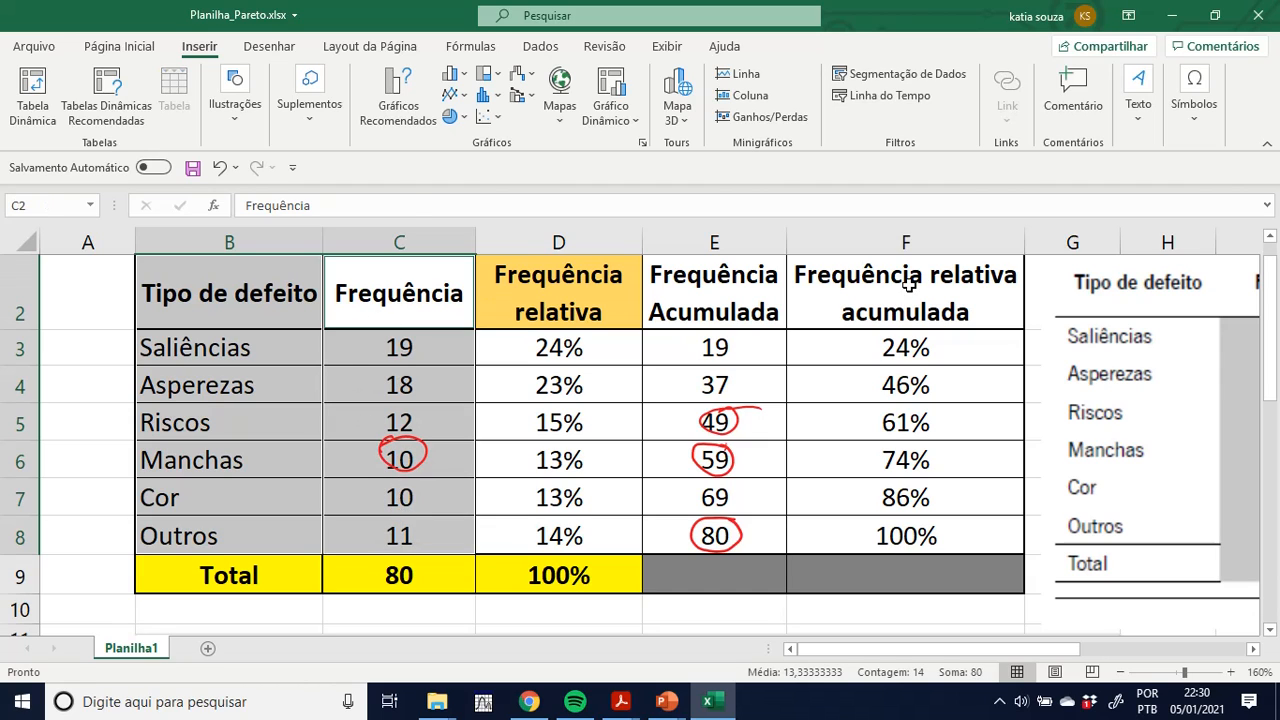
pyautogui.moveTo(910, 288); pyautogui.dragTo(940, 533)
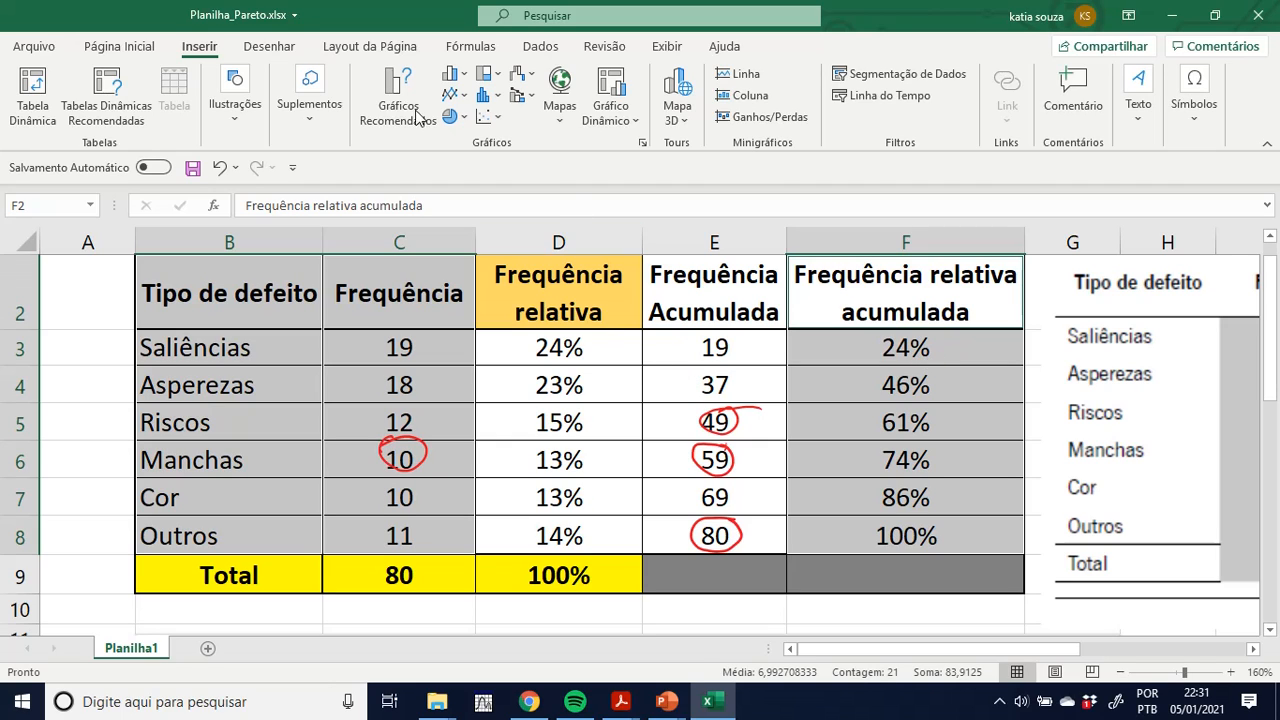
pyautogui.click(496, 100)
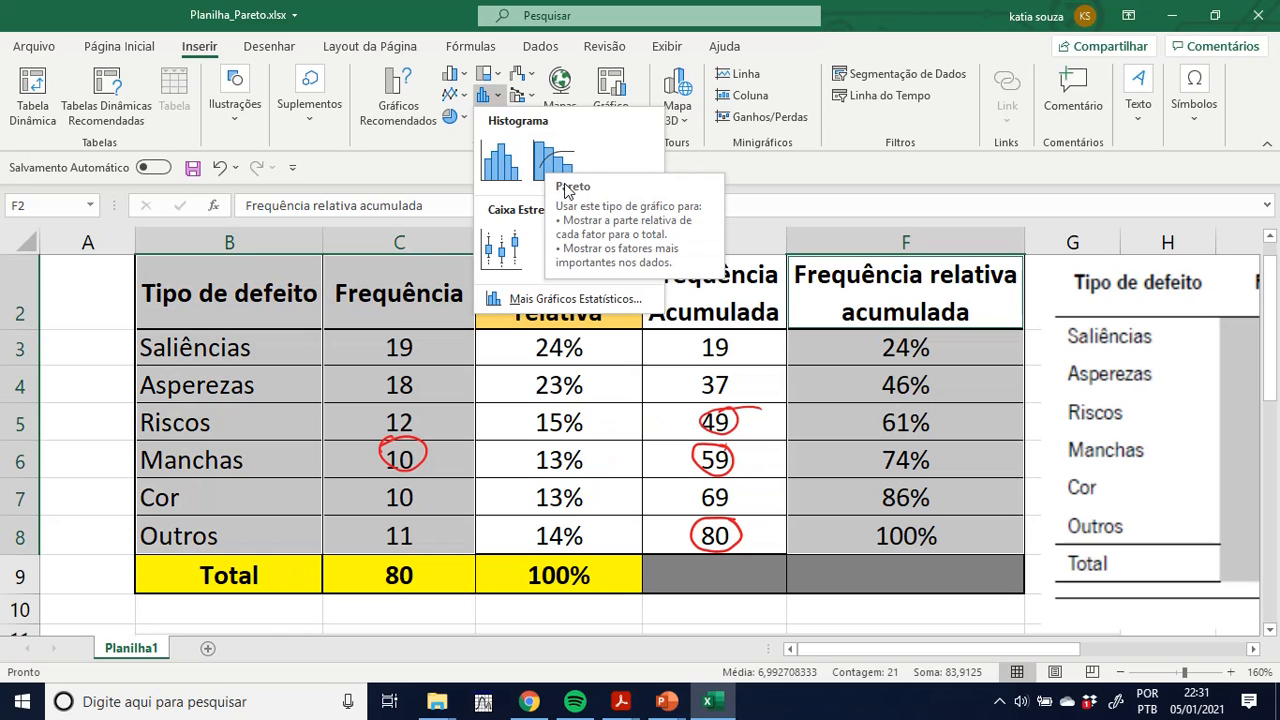
pyautogui.click(100, 326)
pyautogui.click(63, 320)
# - Bring the existing Diagrama de Pareto chart into view at 120% zoom
pyautogui.scroll(-1, 108, 468)
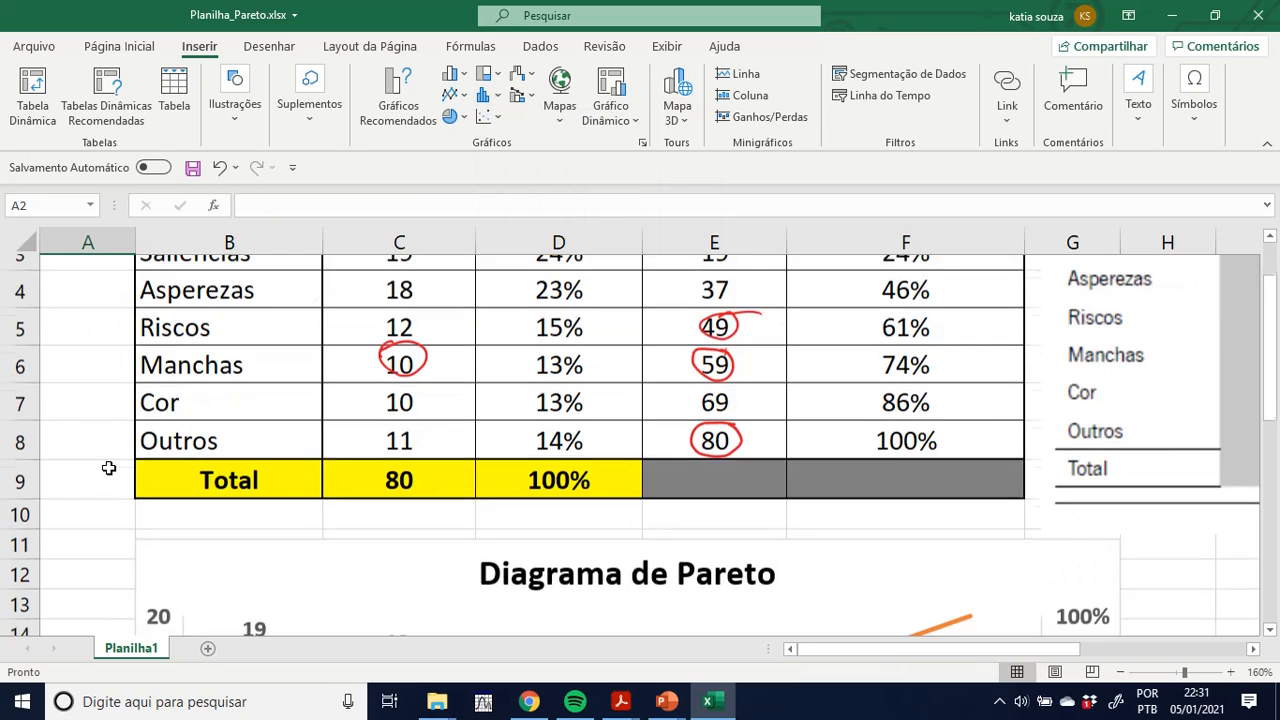
pyautogui.scroll(-4, 108, 468)
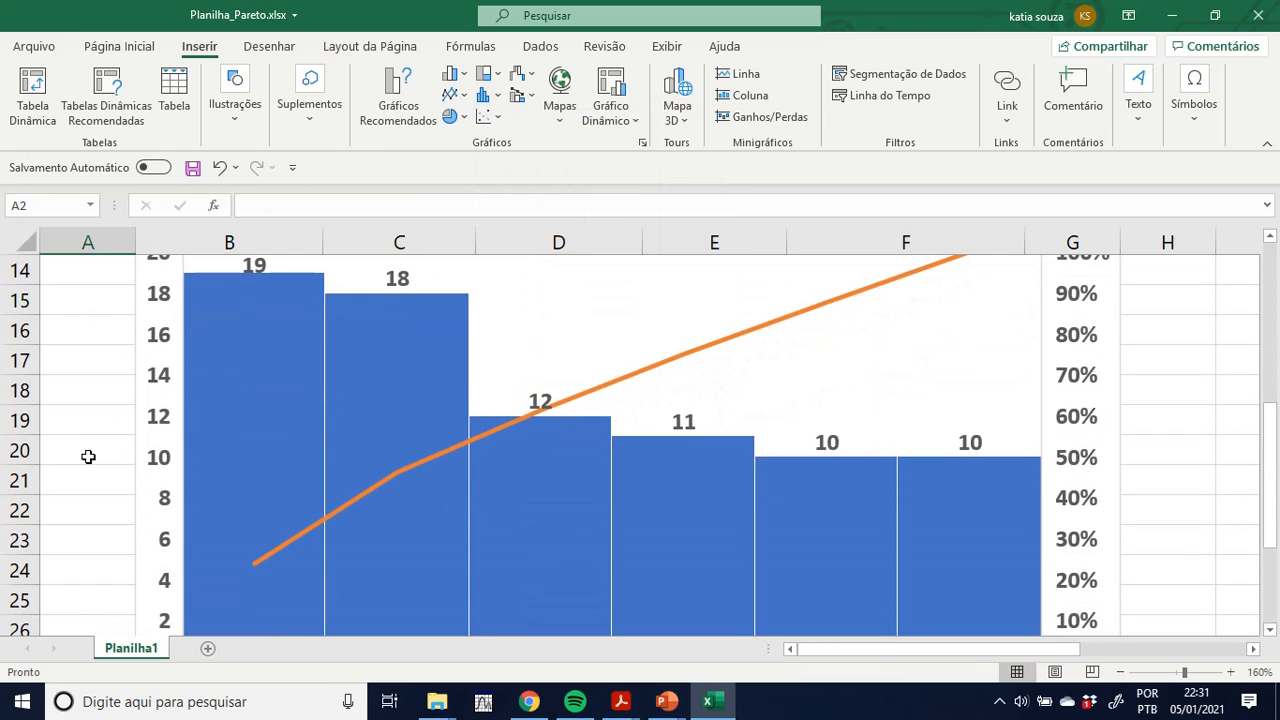
pyautogui.click(1121, 672)
pyautogui.click(1121, 672)
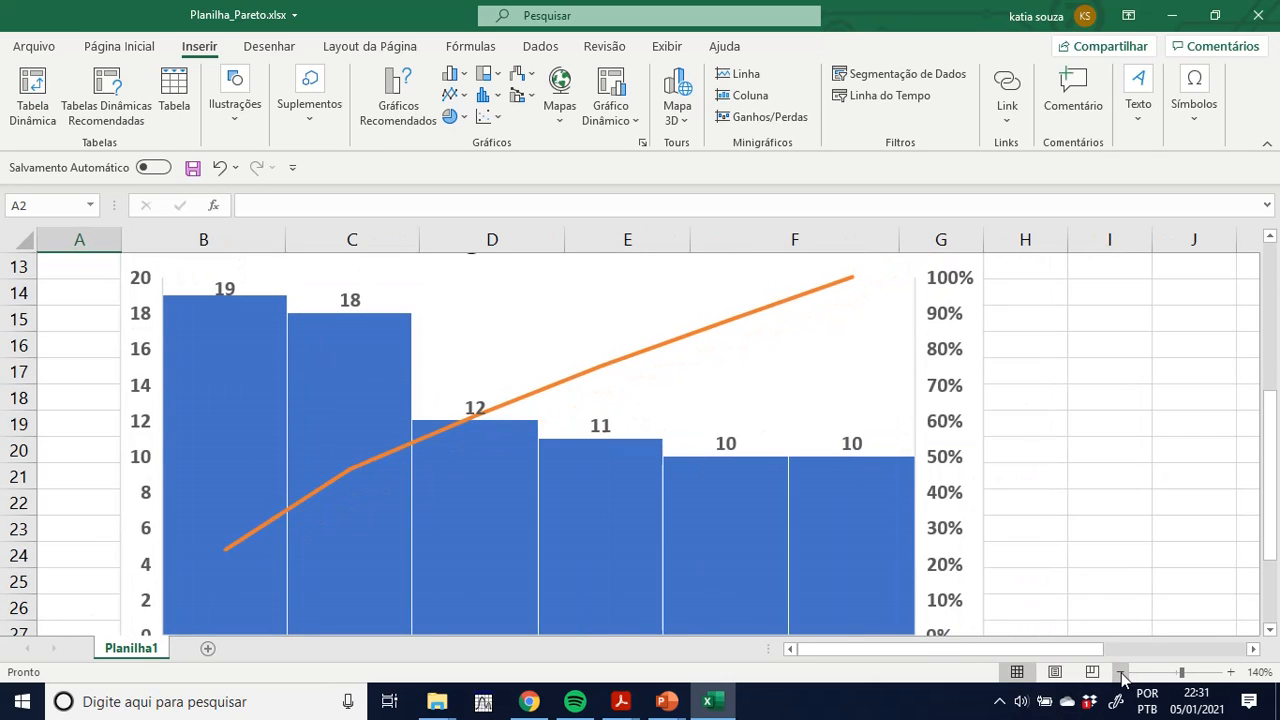
pyautogui.click(1121, 673)
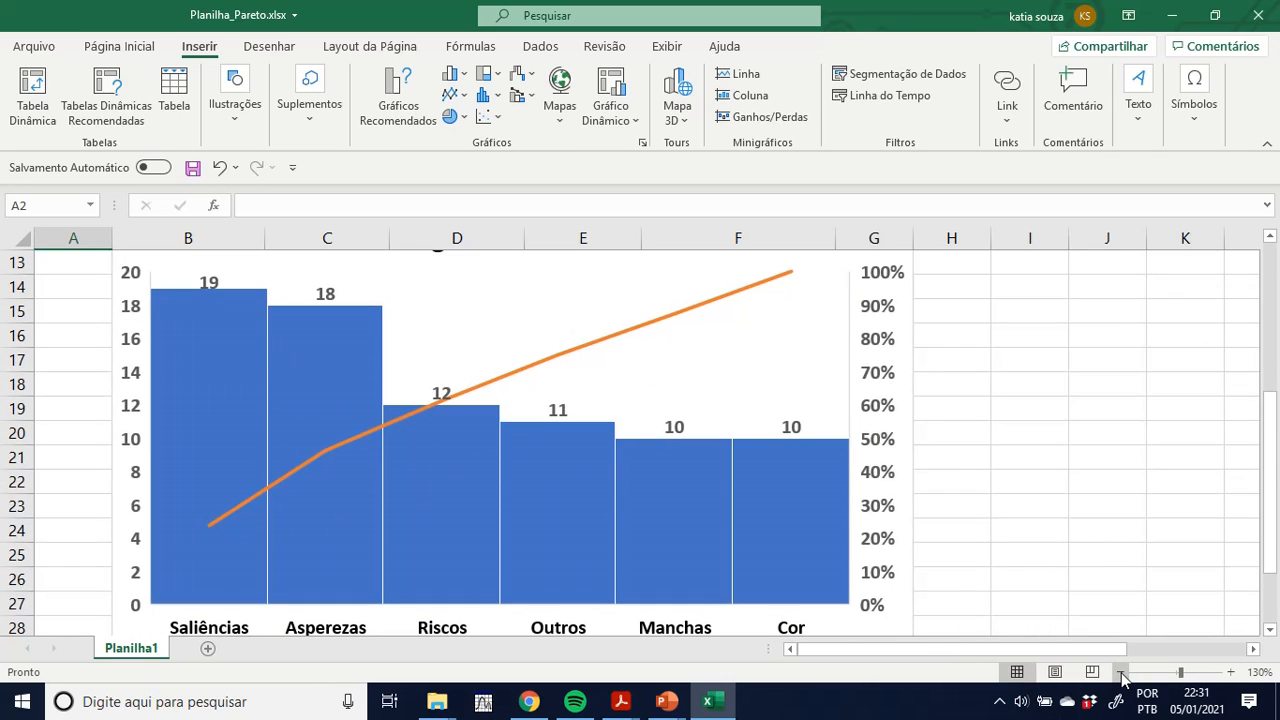
pyautogui.click(1121, 672)
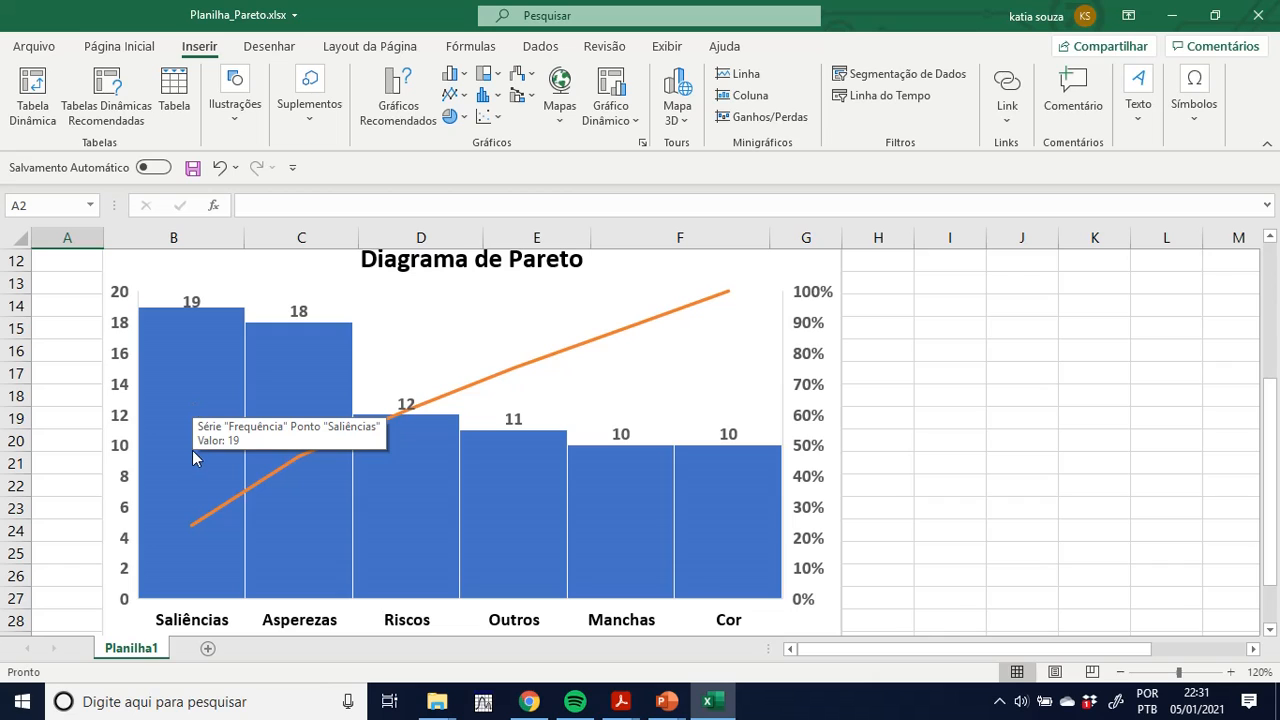
# - Compare the Saliências frequency in the table with its chart bar, and examine the chart's Pareto line and data labels
pyautogui.scroll(4, 197, 448)
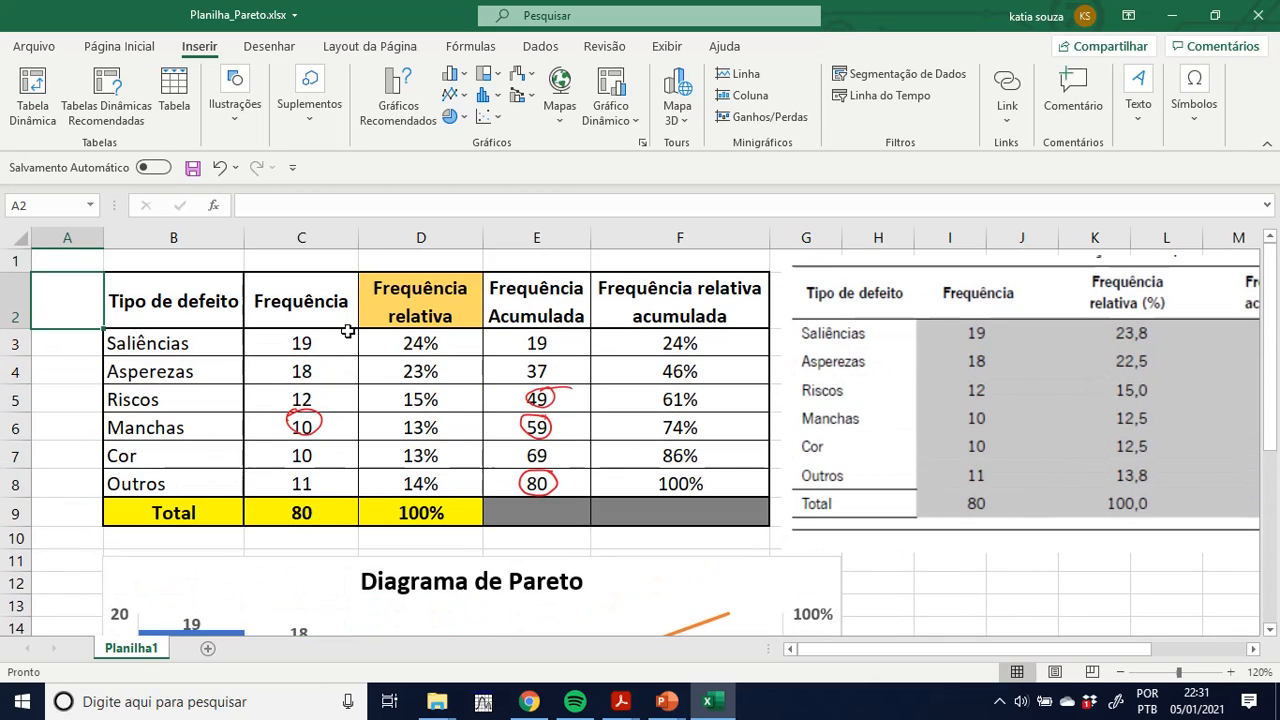
pyautogui.click(318, 338)
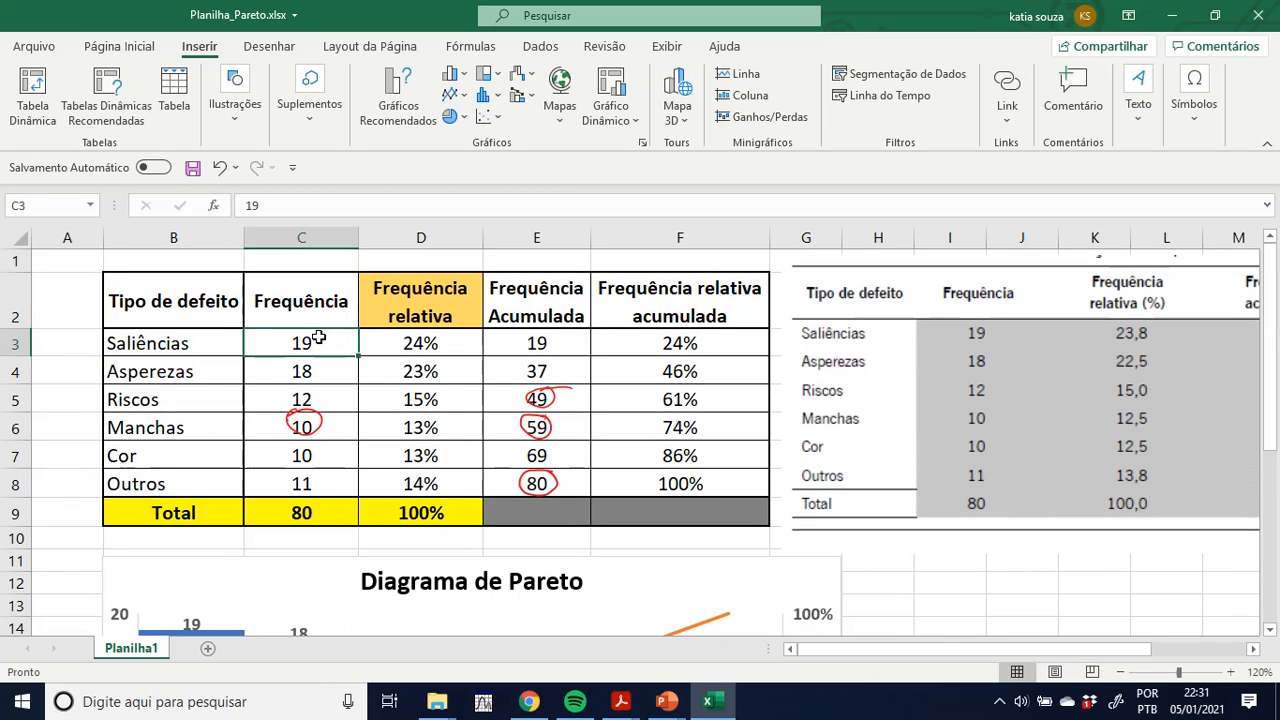
pyautogui.click(178, 343)
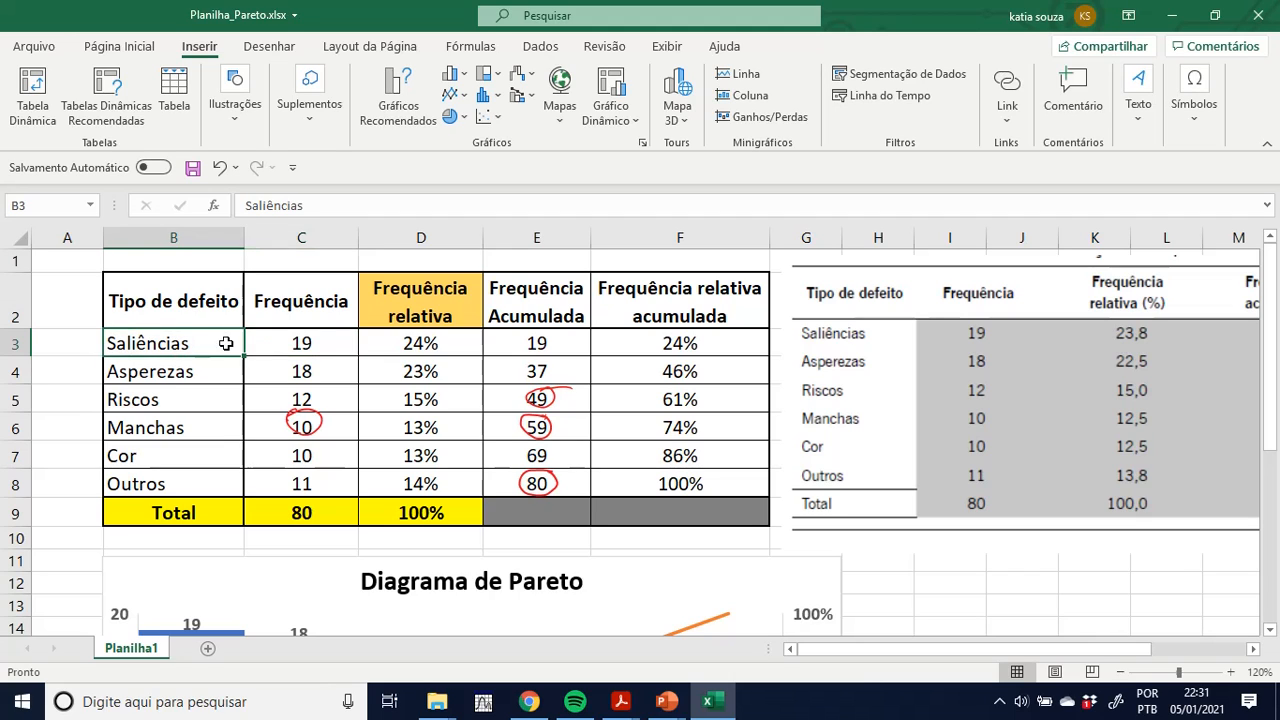
pyautogui.click(289, 340)
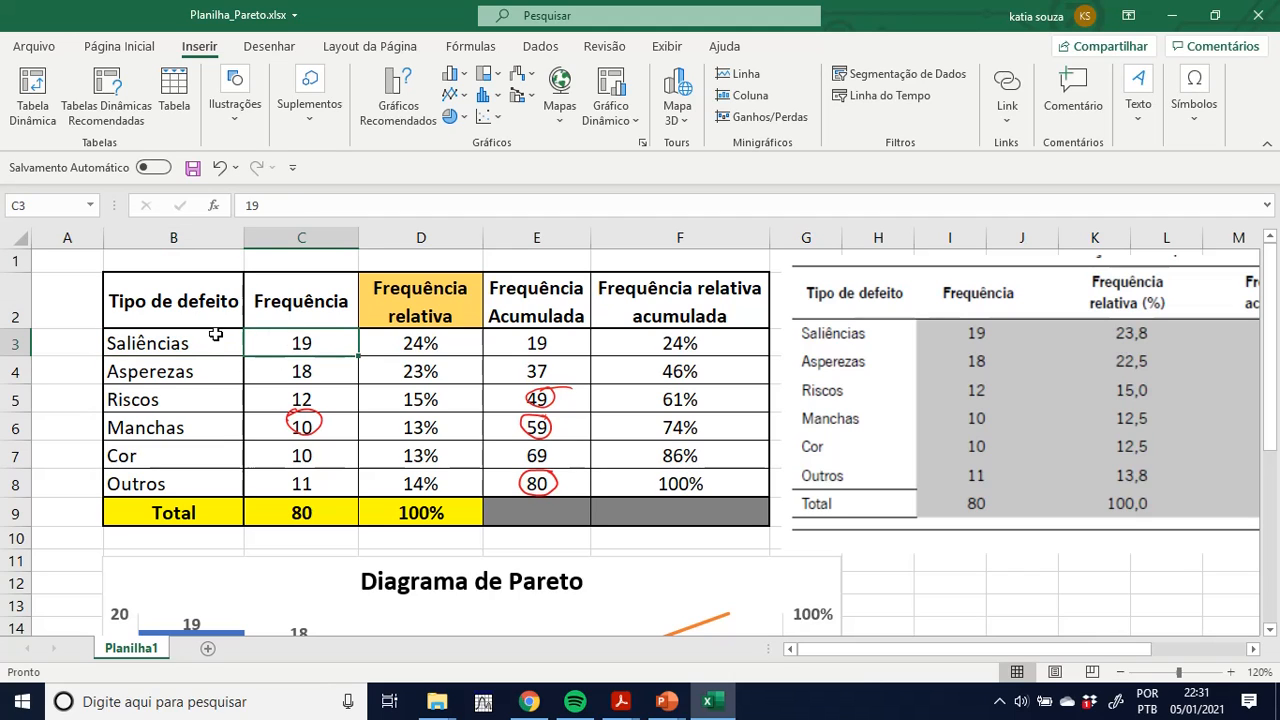
pyautogui.scroll(-4, 330, 406)
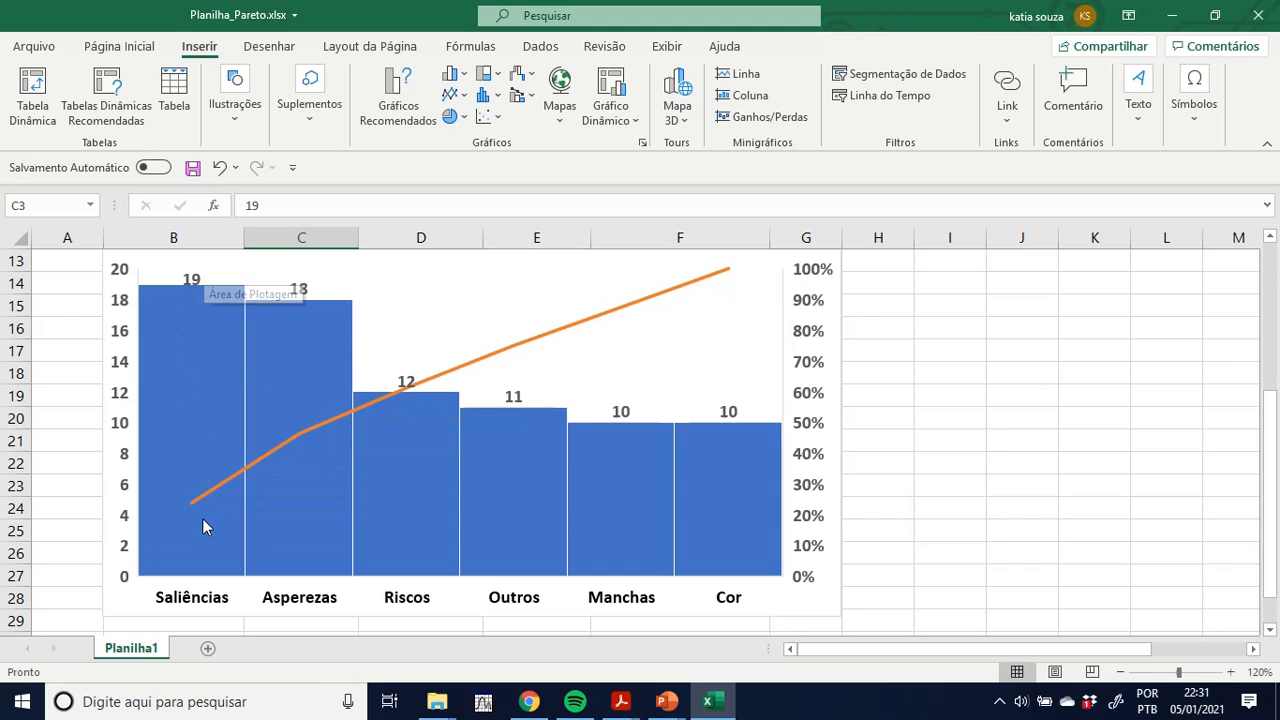
pyautogui.moveTo(198, 316)
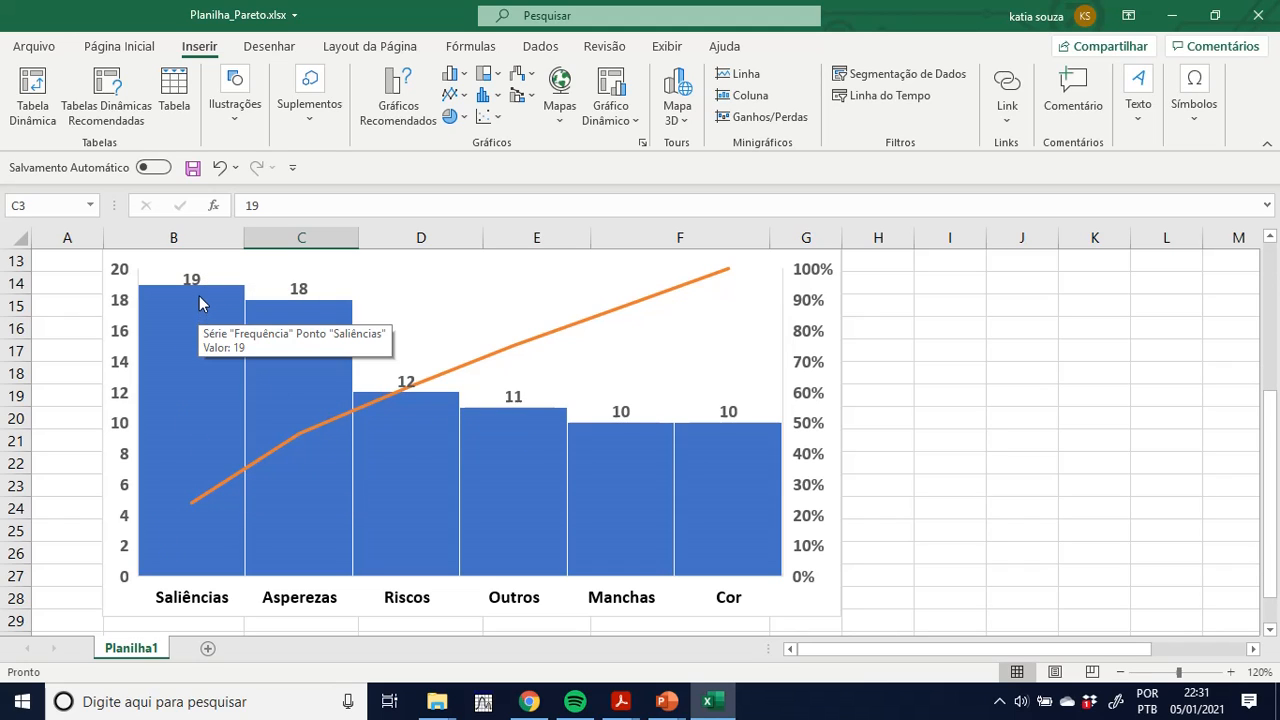
pyautogui.moveTo(201, 533)
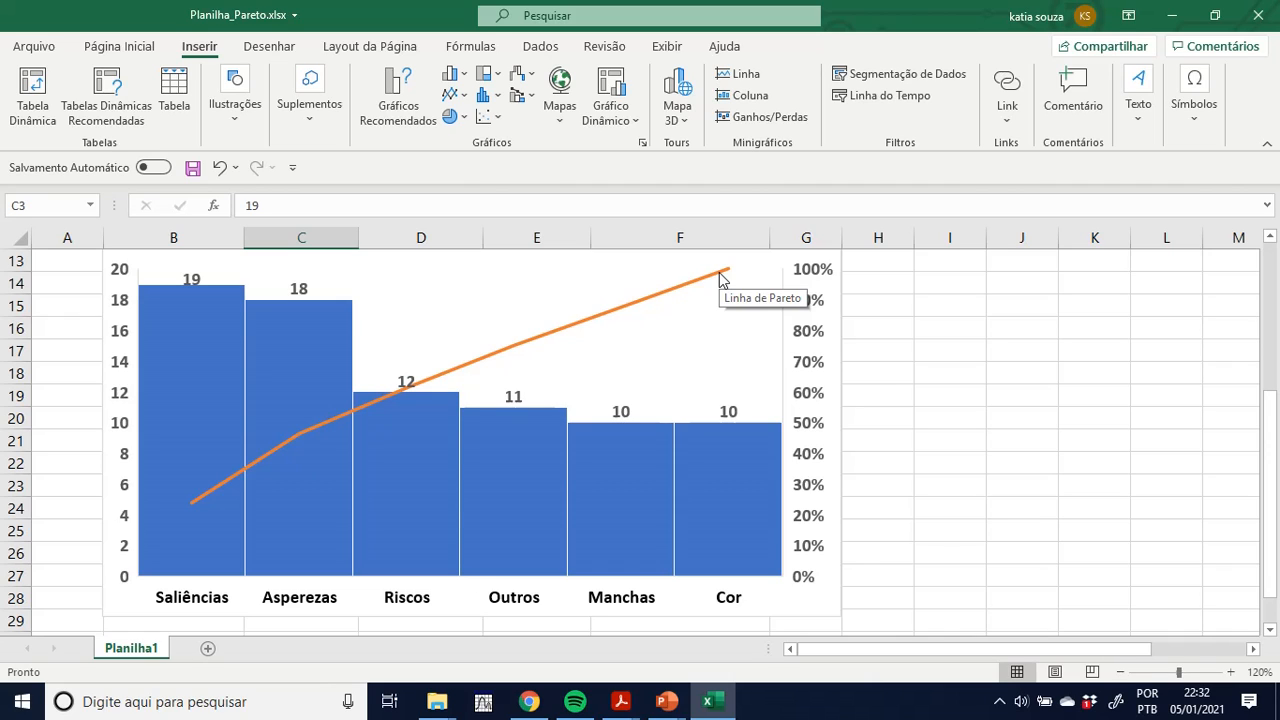
pyautogui.moveTo(234, 336)
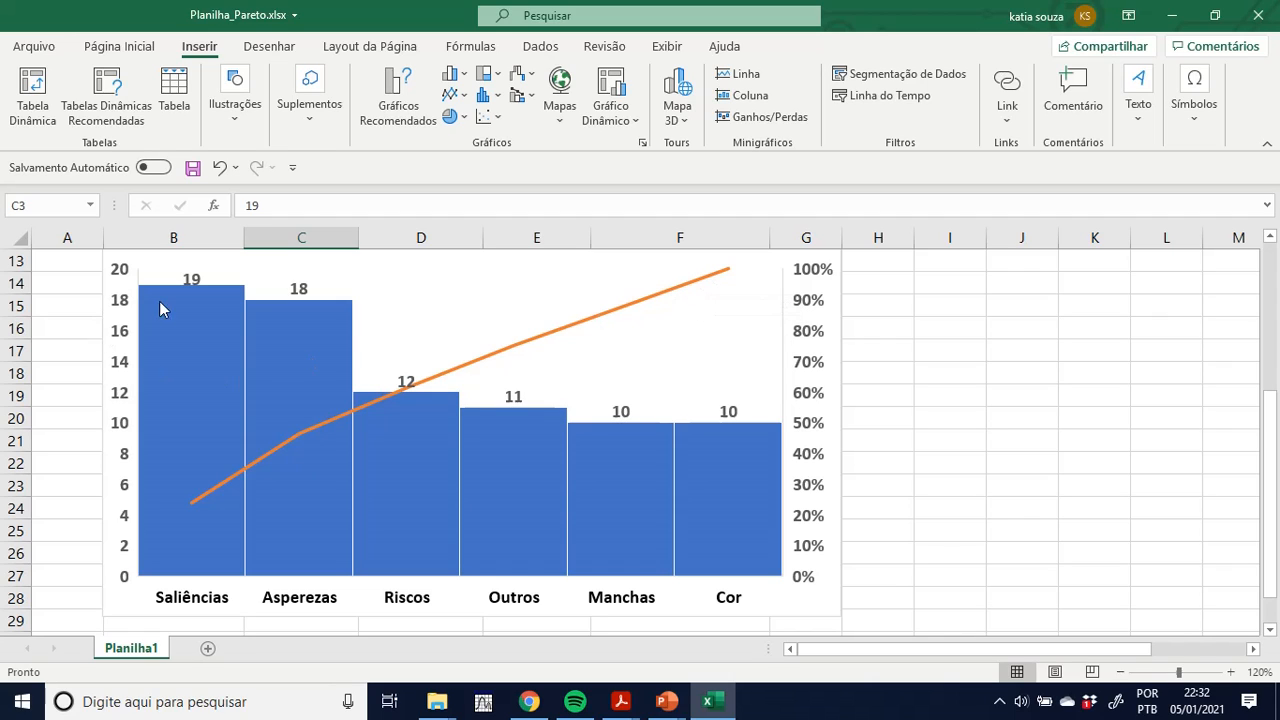
pyautogui.click(191, 282)
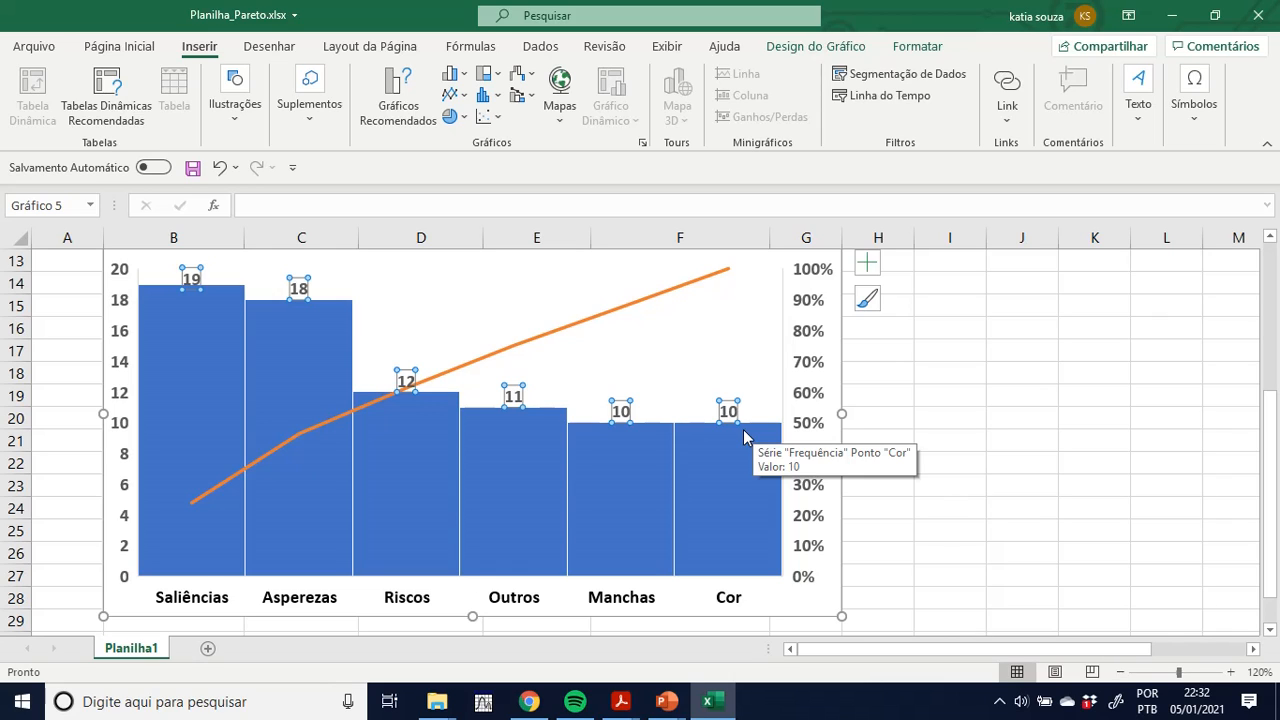
pyautogui.click(94, 449)
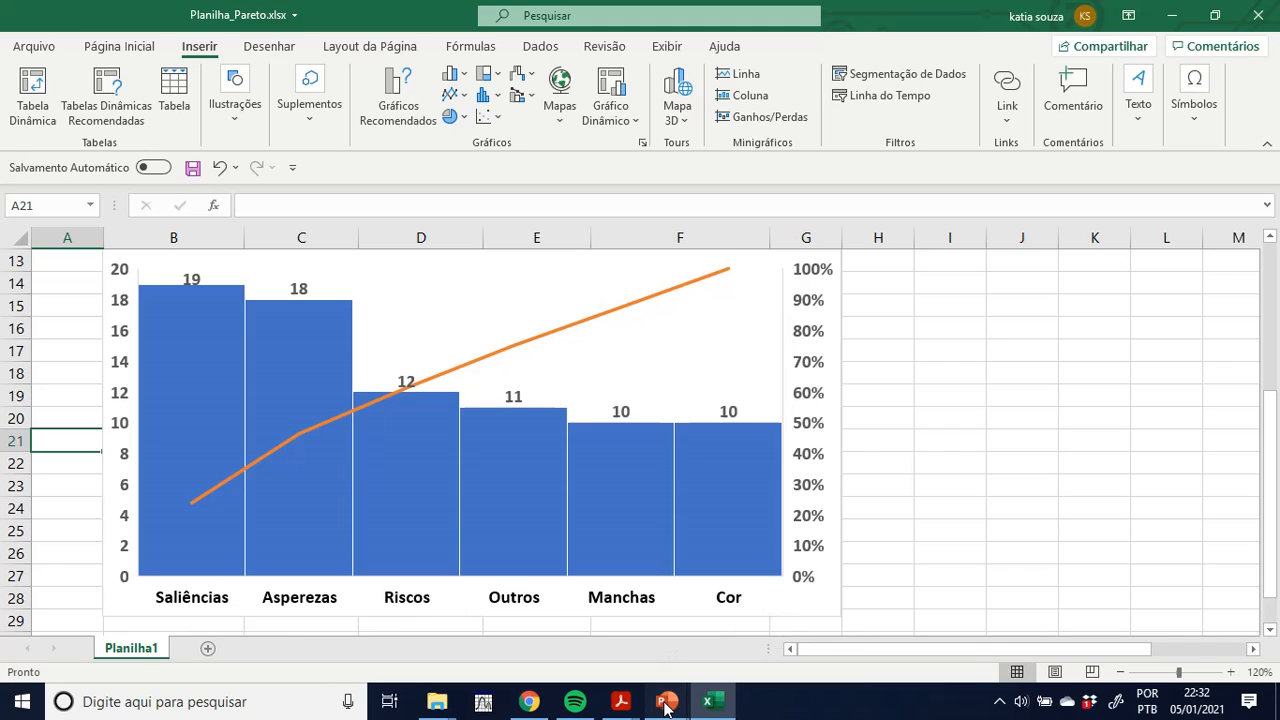
# - Switch to the PowerPoint presentation Aula_03_Diagrama_Pareto.pptx, start the slide show from slide 9 and go to the slide "Como se analisa o diagrama de Pareto?"
pyautogui.moveTo(665, 700)
pyautogui.click(500, 651)
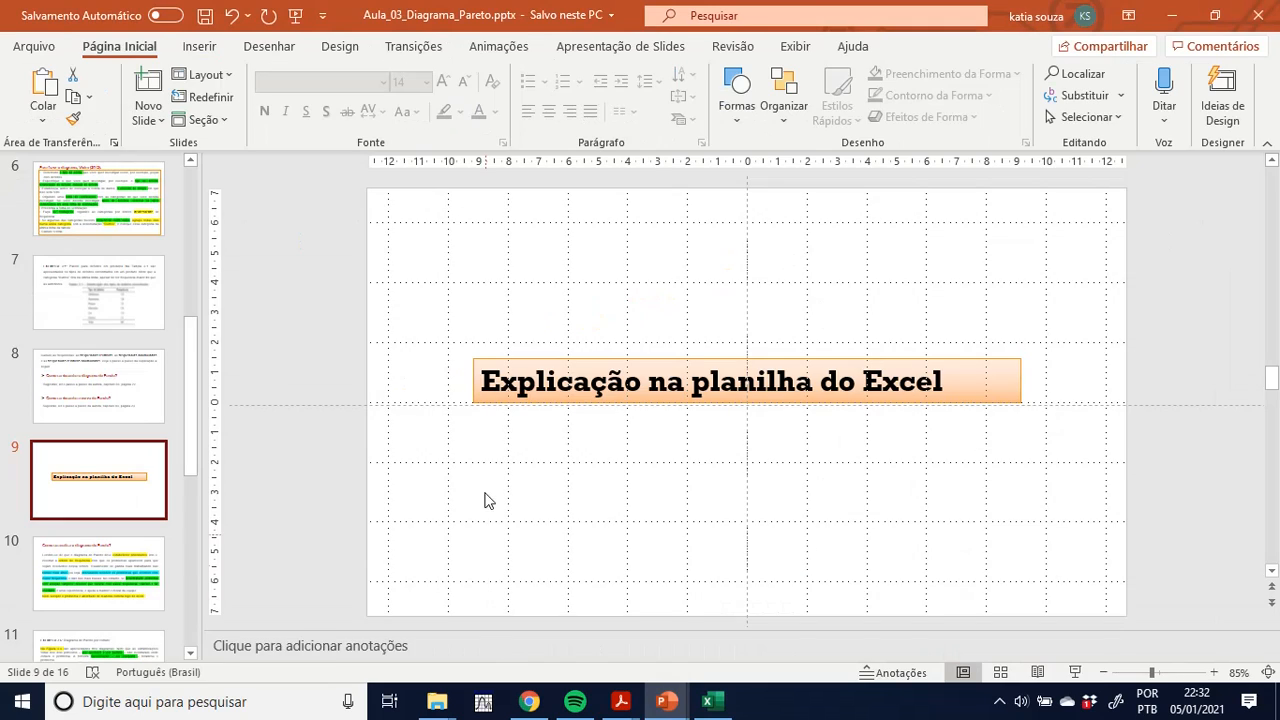
pyautogui.click(1075, 672)
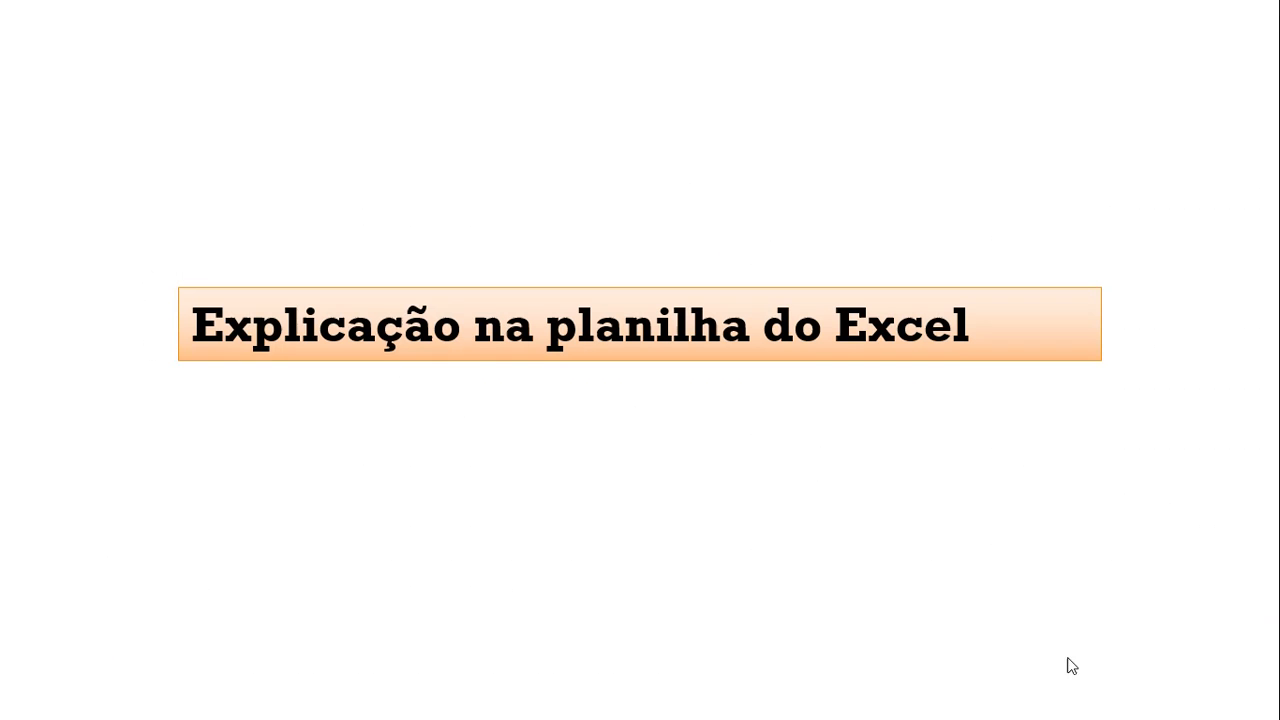
pyautogui.click(600, 469)
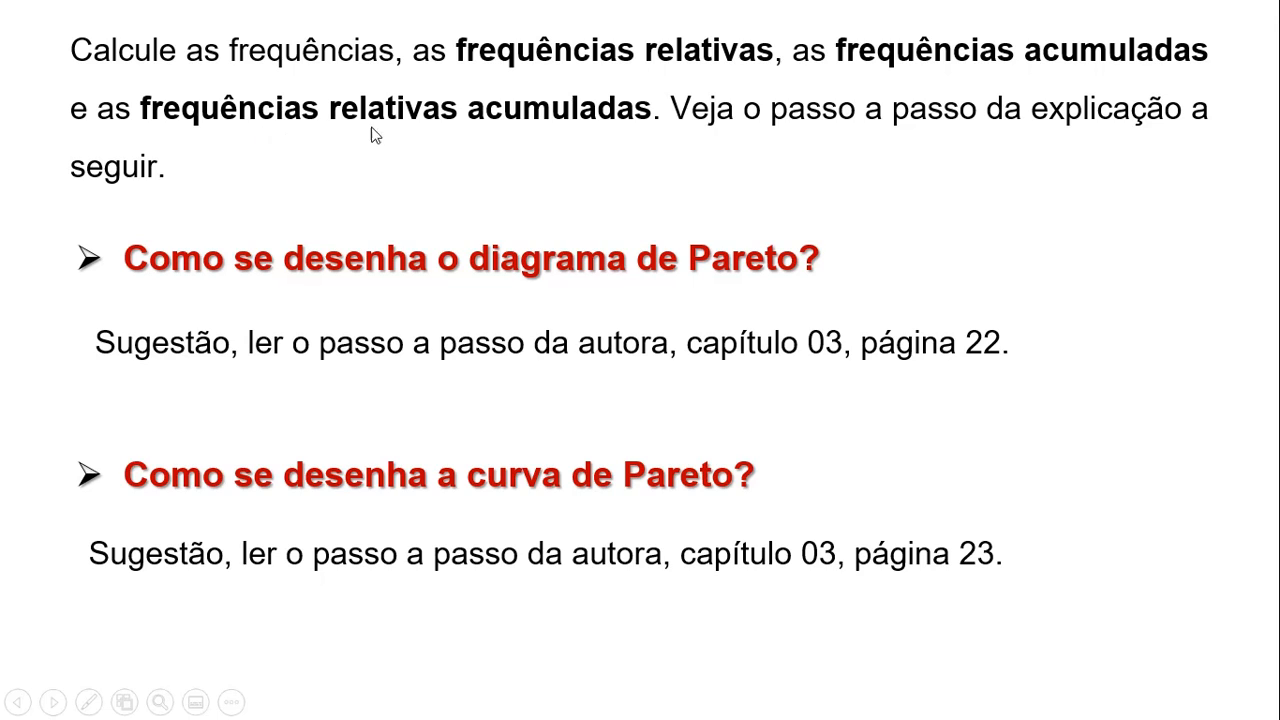
pyautogui.click(53, 703)
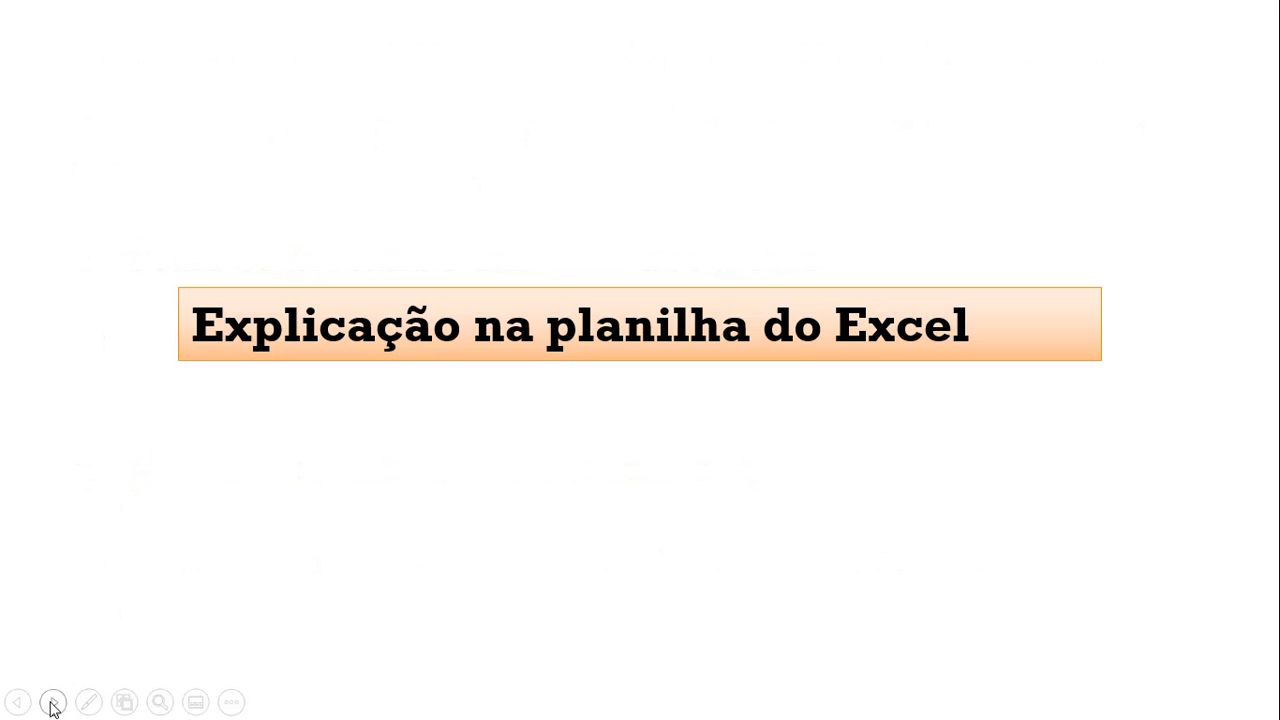
pyautogui.click(53, 703)
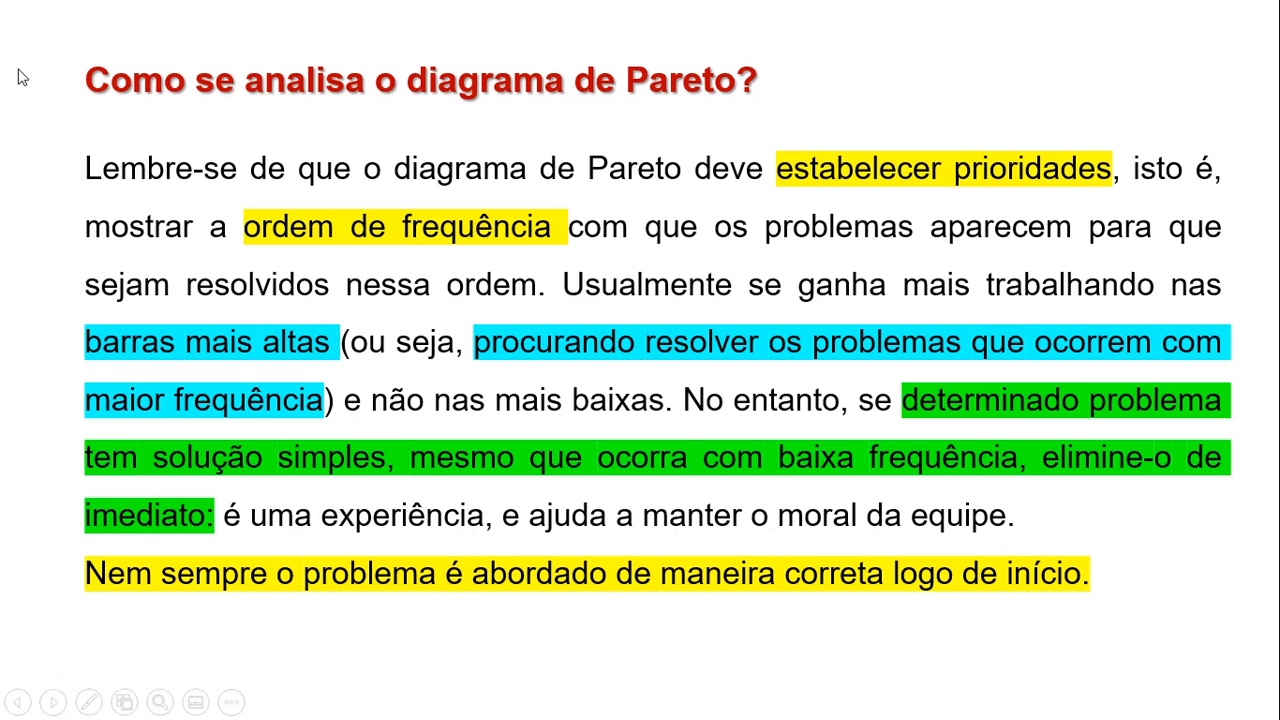